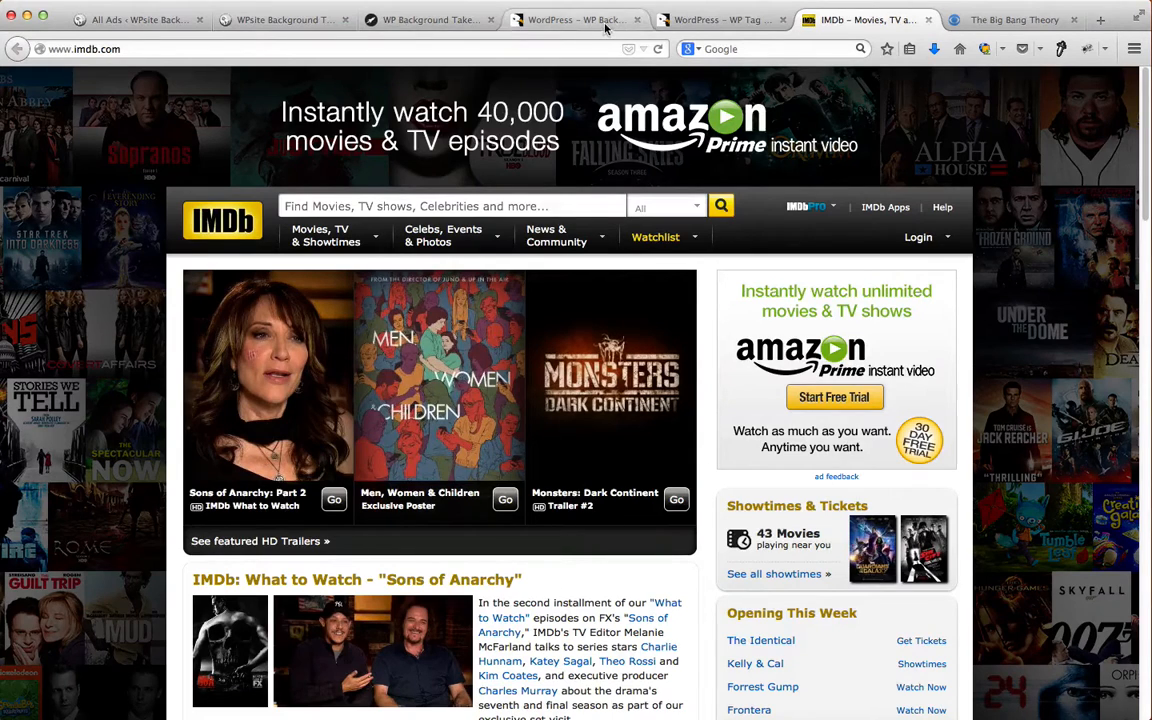
# Step: Look over the plugin's CodeCanyon page, the IMDb and The Big Bang Theory background takeover examples, and the test site's home page
pyautogui.click(547, 24)
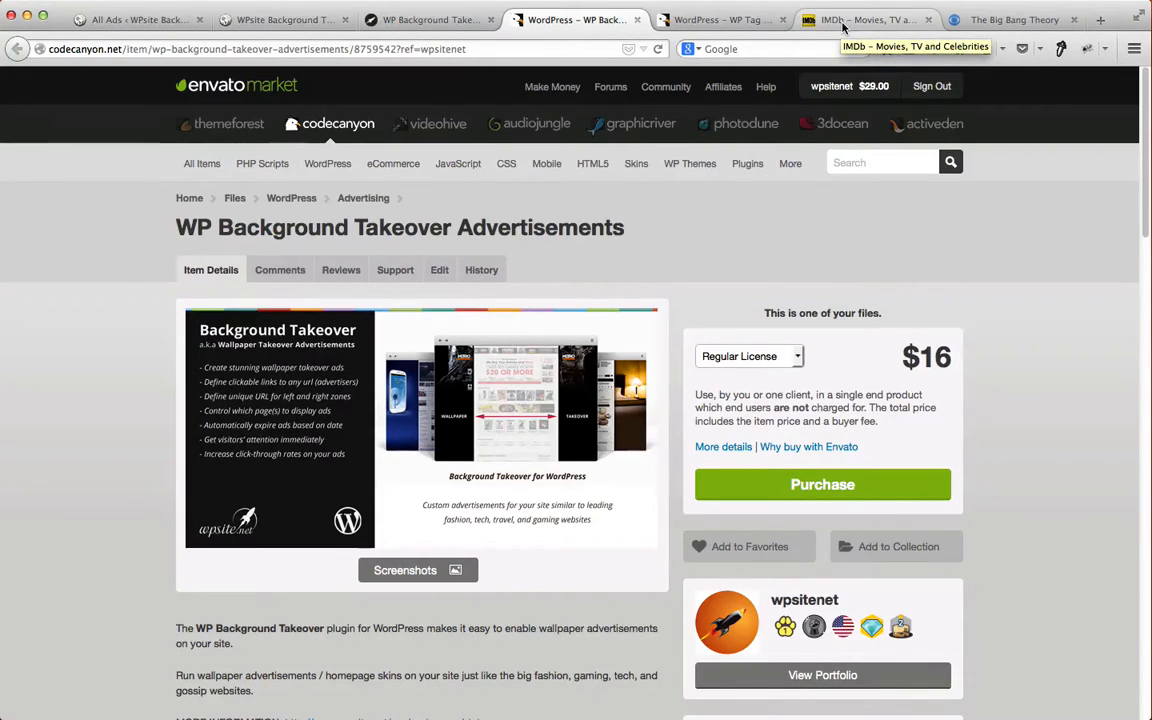
pyautogui.click(842, 20)
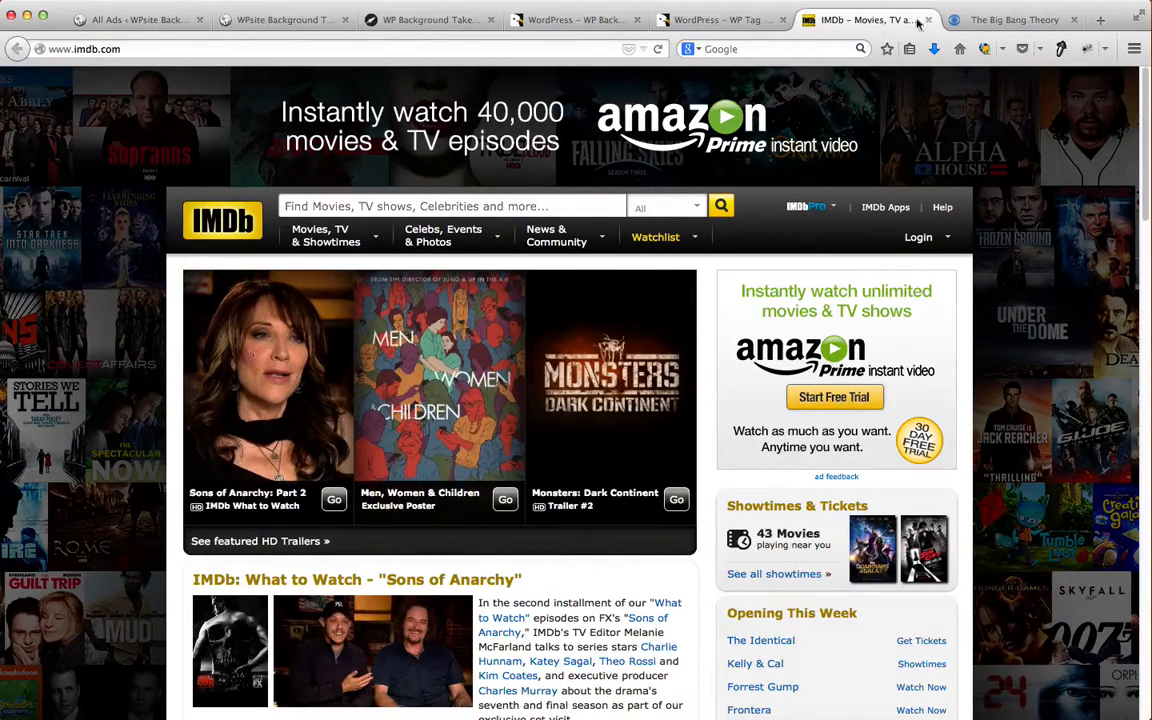
pyautogui.click(986, 22)
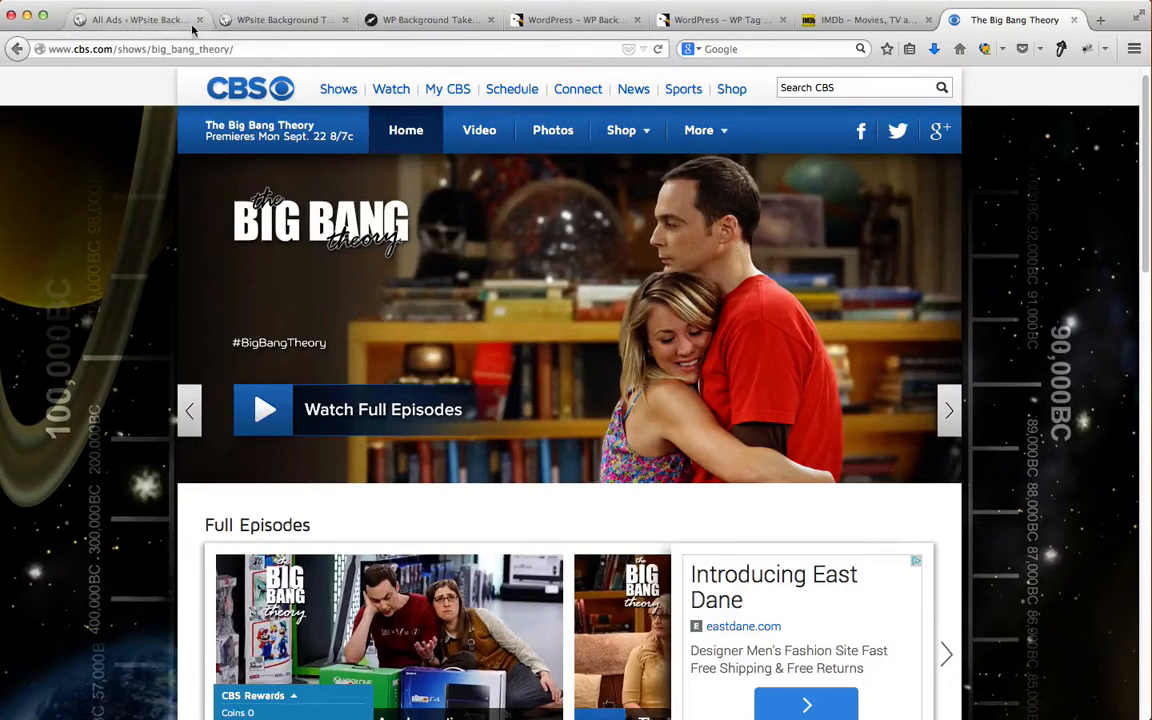
pyautogui.click(263, 25)
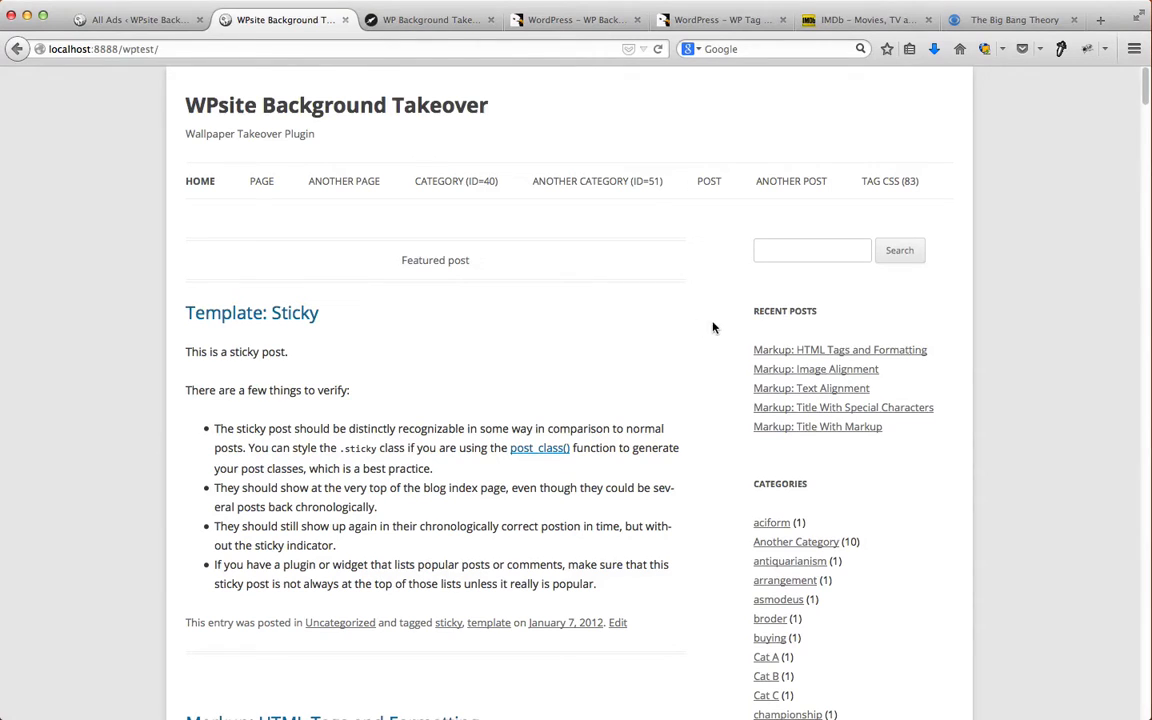
pyautogui.scroll(-3, 722, 318)
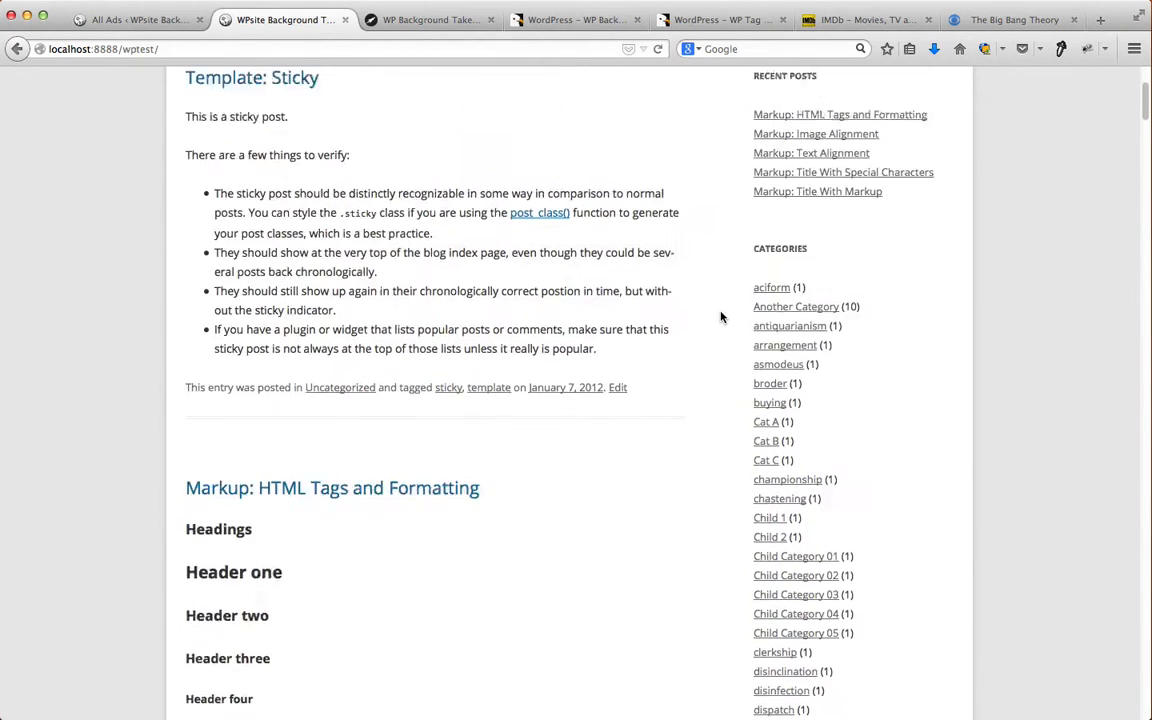
pyautogui.scroll(3, 721, 317)
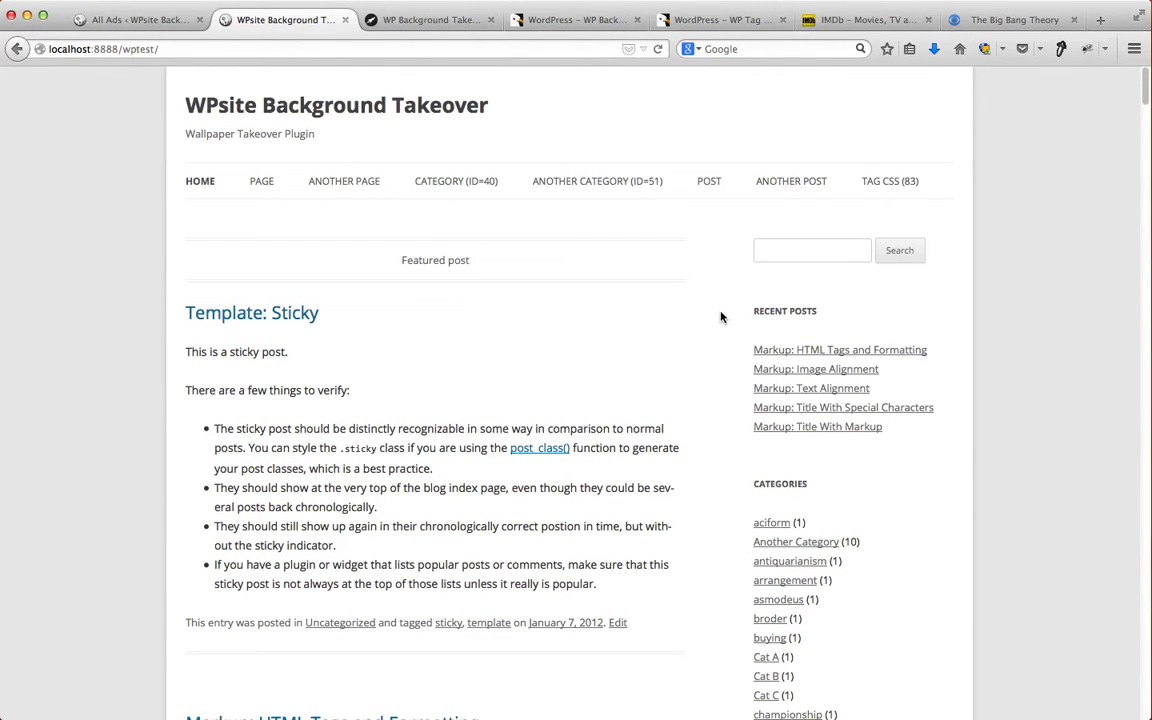
# Step: Go to the Background Takeover plugin's admin area and review the existing ad groups
pyautogui.click(156, 27)
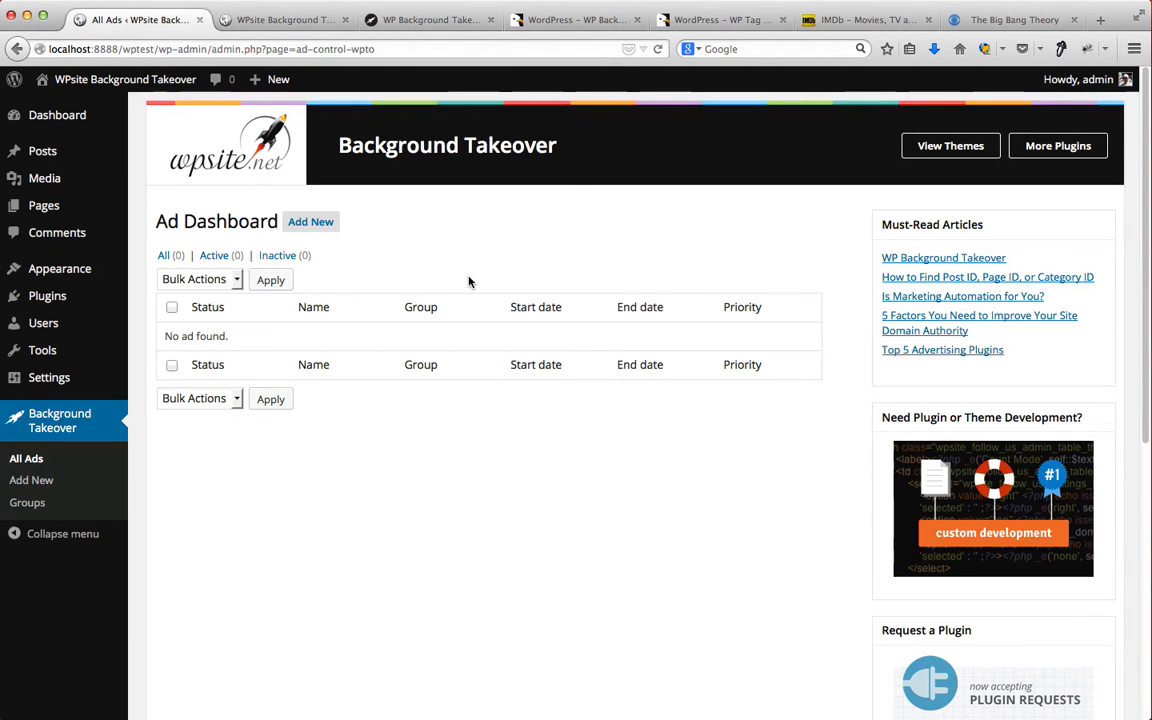
pyautogui.click(29, 509)
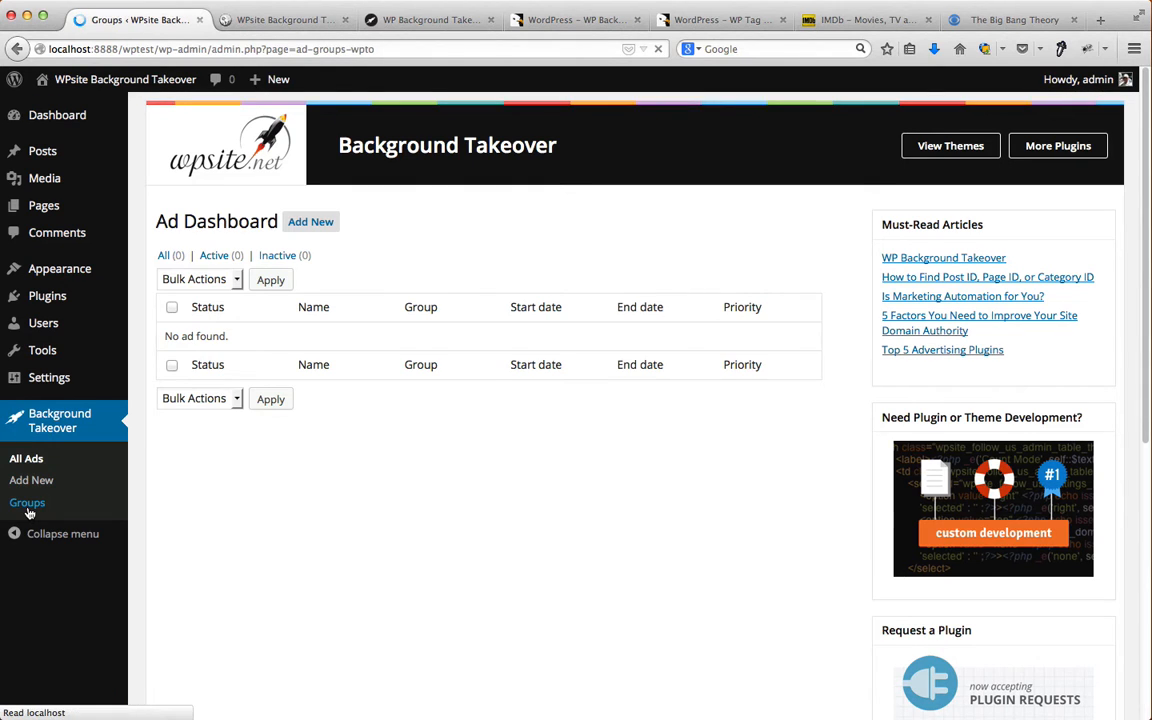
pyautogui.click(310, 251)
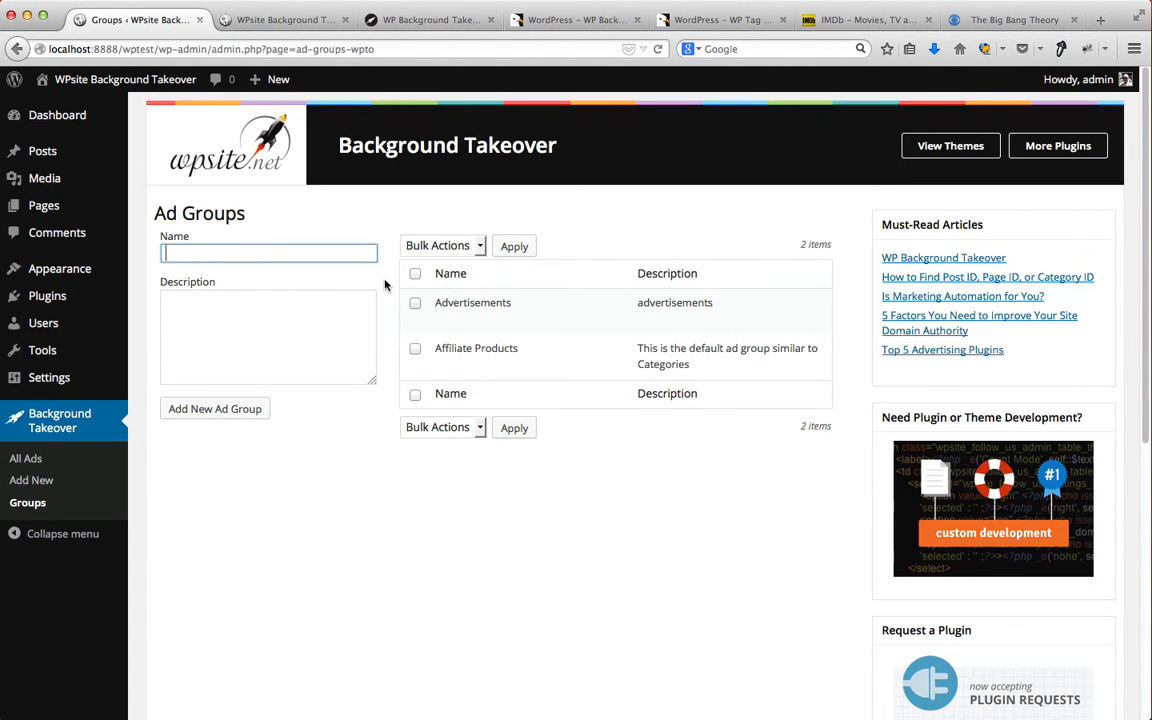
# Step: Start a new background takeover ad named "Samsung Phone" and assign it to the Advertisements group
pyautogui.click(38, 482)
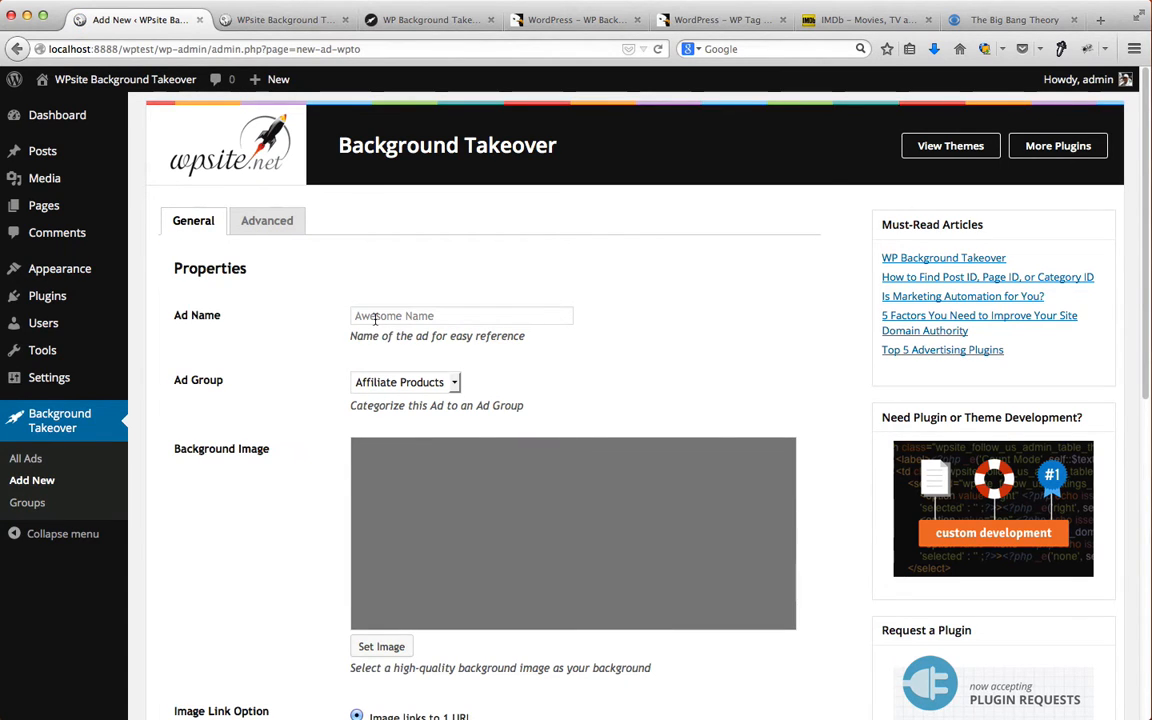
pyautogui.click(403, 317)
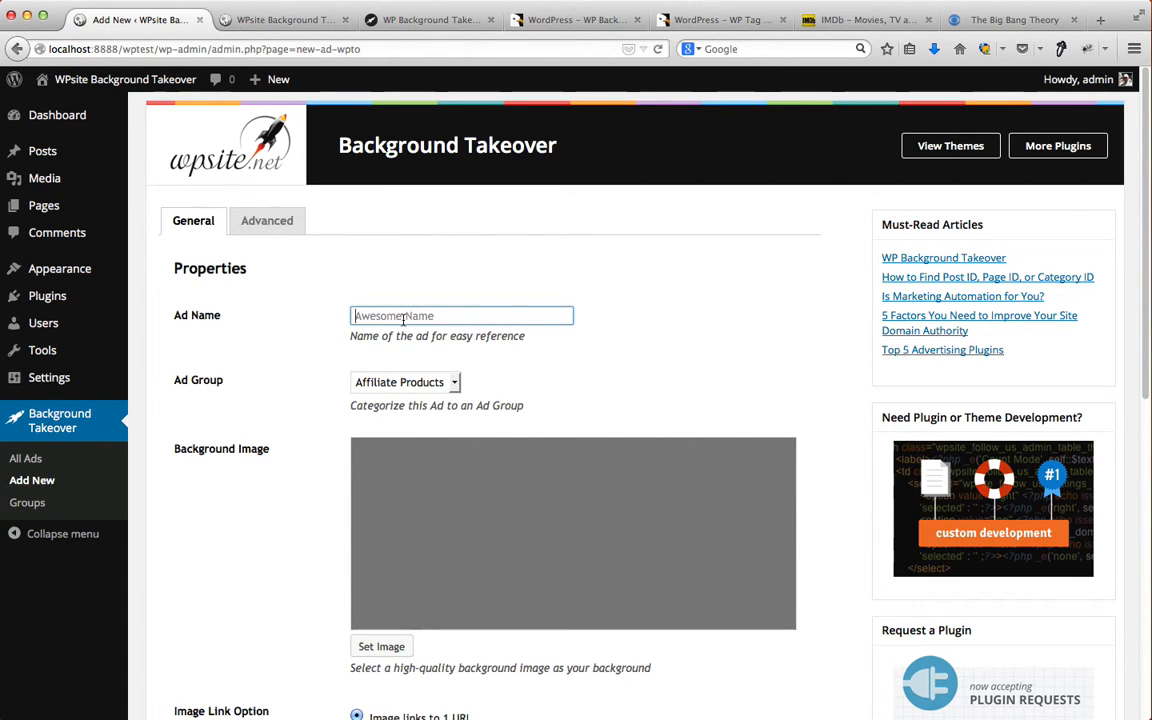
pyautogui.write('Samsun')
pyautogui.press('BackSpace')
pyautogui.write('sung PHon')
pyautogui.press('BackSpace')
pyautogui.press('BackSpace')
pyautogui.press('BackSpace')
pyautogui.write('hone')
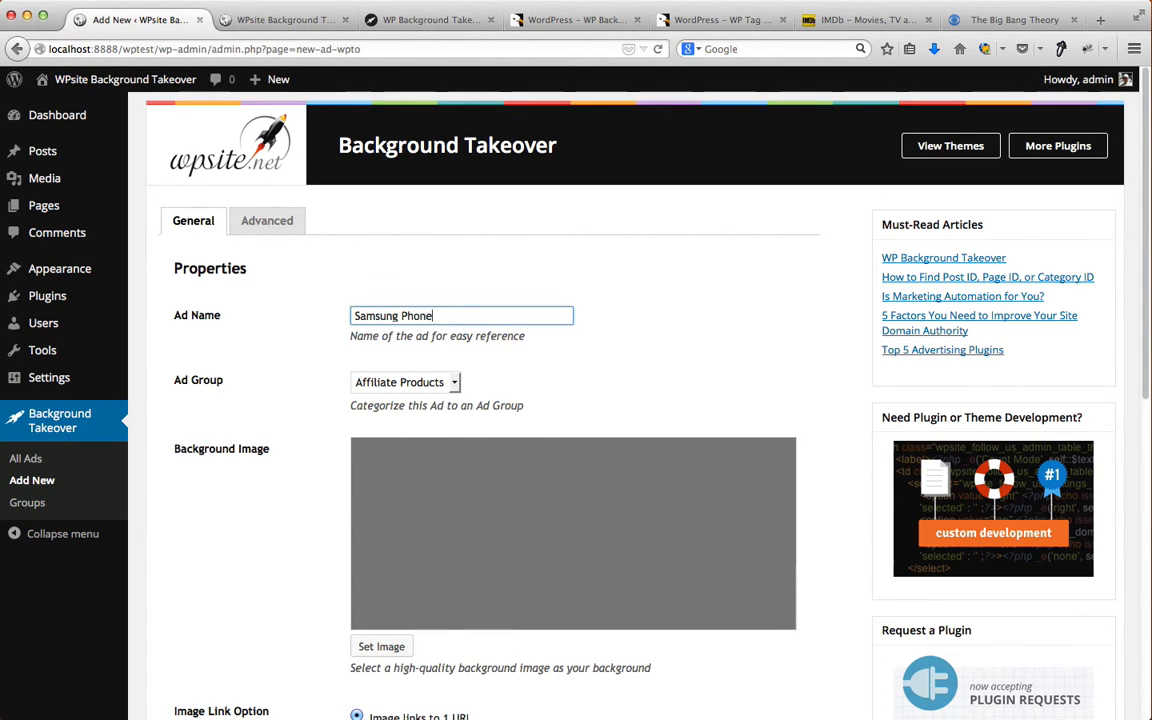
pyautogui.click(445, 388)
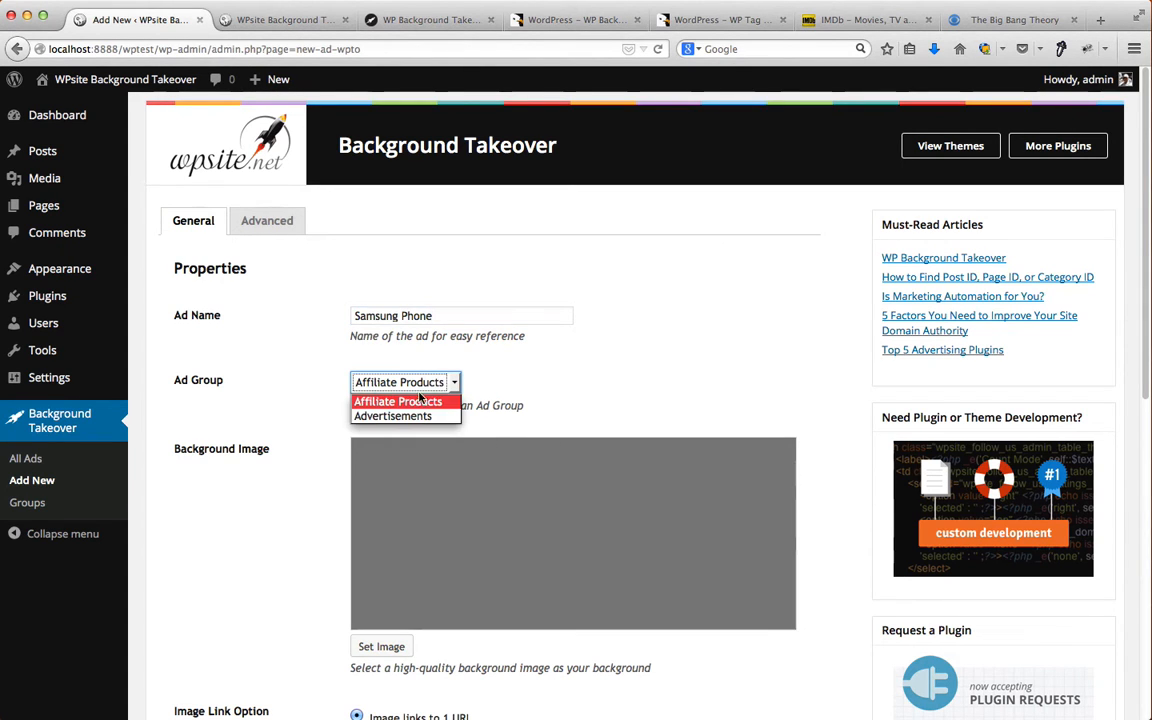
pyautogui.click(385, 416)
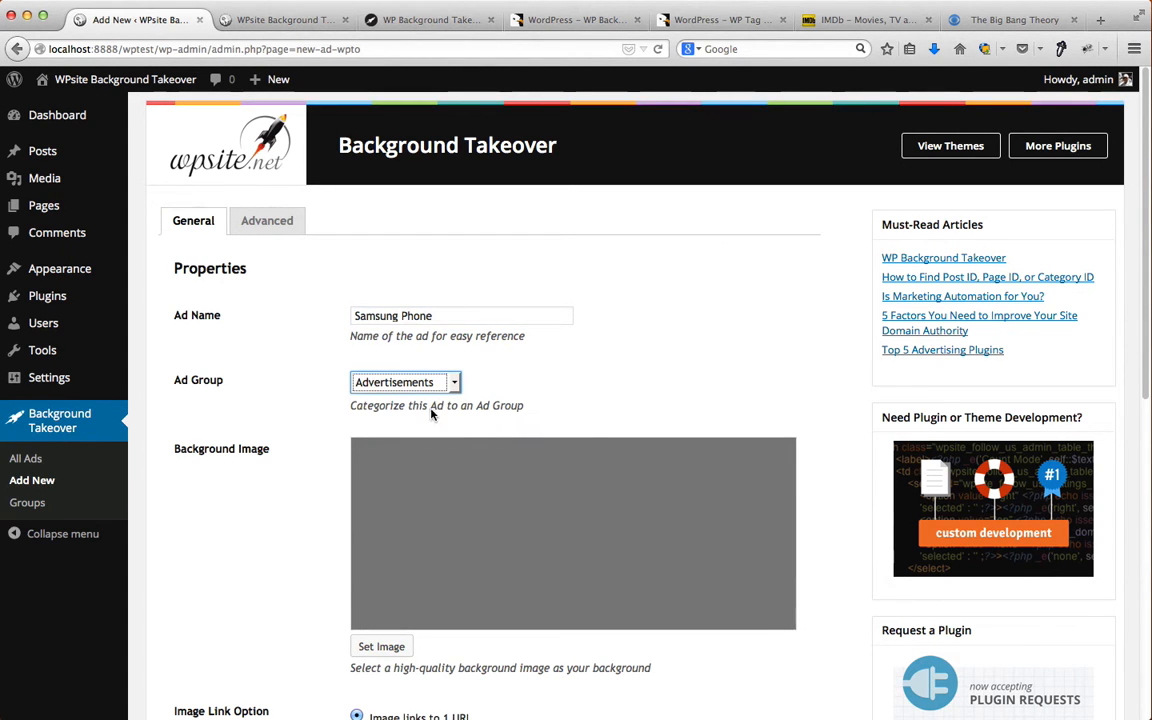
# Step: Upload background-takeover-template-v01-advertisement.jpg to the media library and set it as the ad's background image
pyautogui.scroll(-5, 571, 386)
pyautogui.scroll(2, 623, 419)
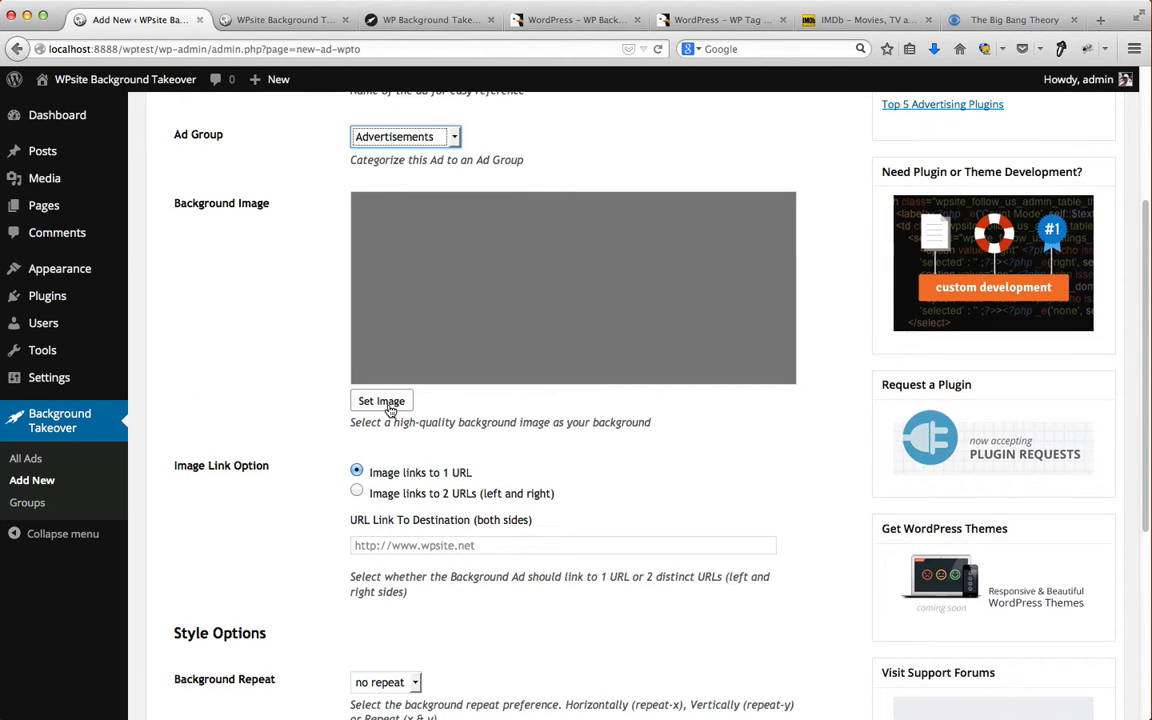
pyautogui.click(388, 404)
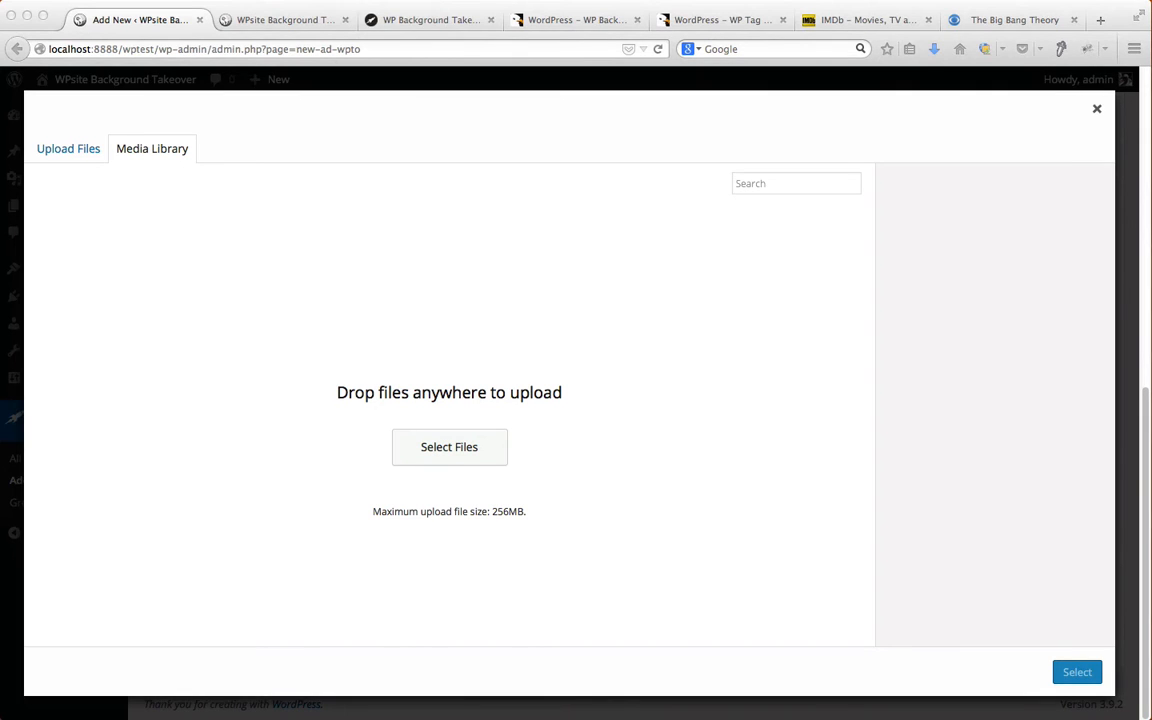
pyautogui.moveTo(1150, 280); pyautogui.dragTo(518, 369)
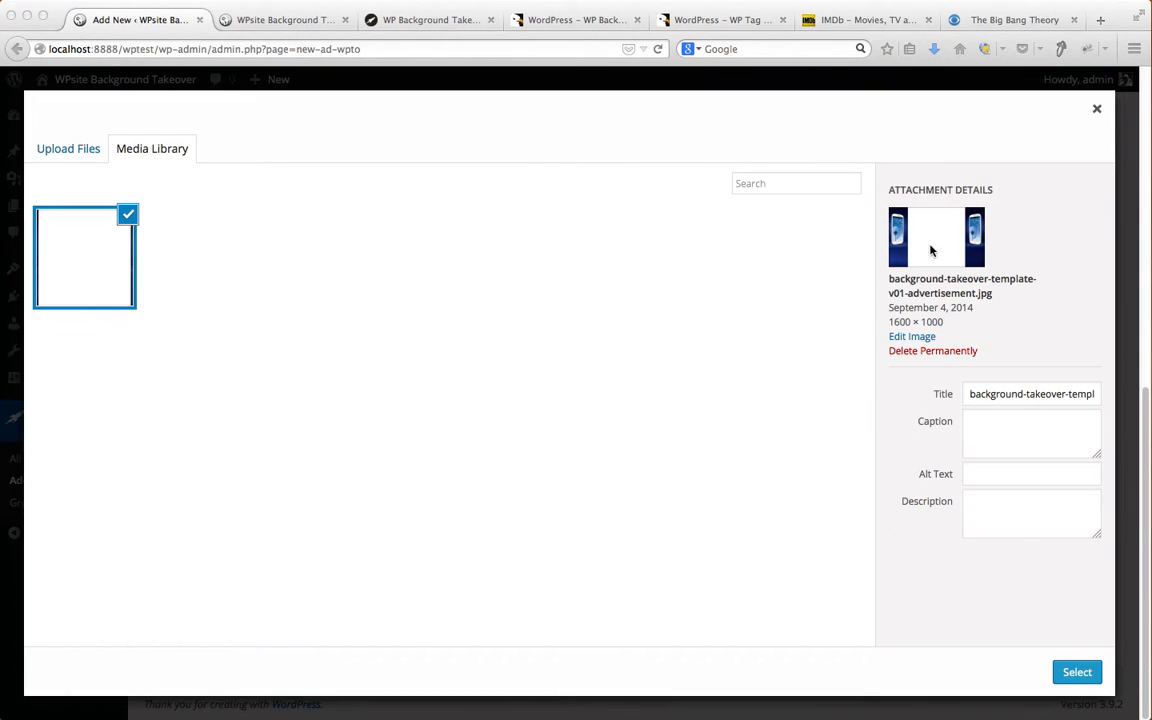
pyautogui.click(1077, 672)
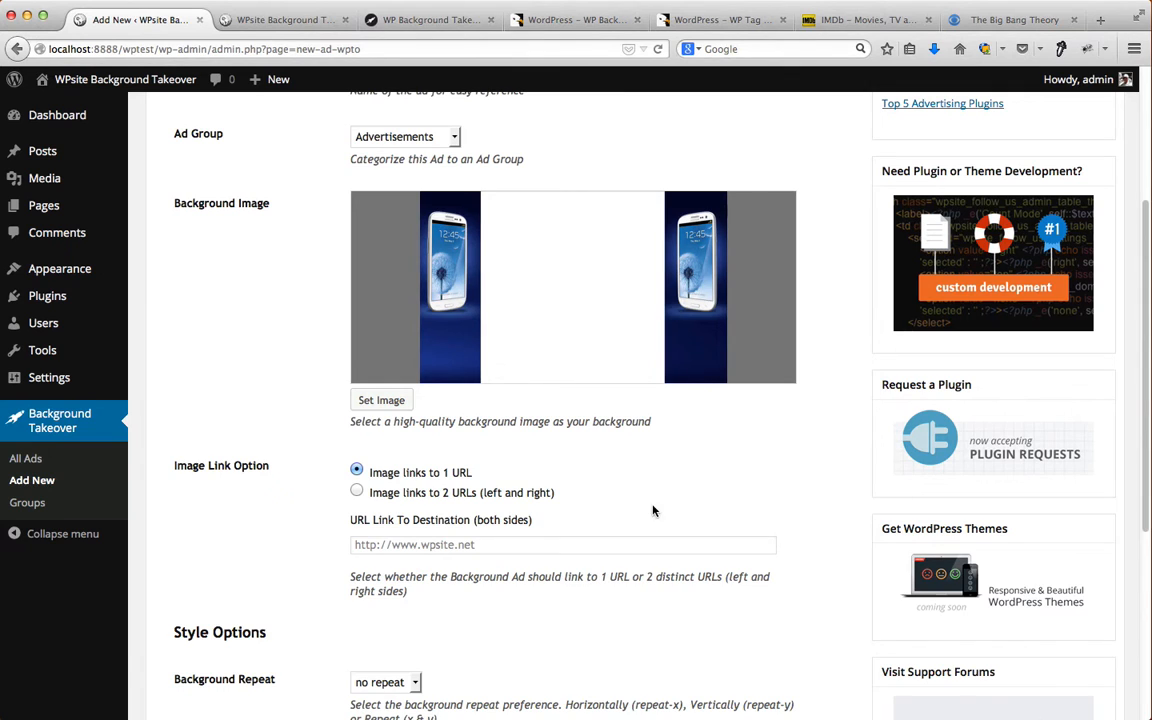
pyautogui.scroll(-3, 440, 480)
pyautogui.click(435, 453)
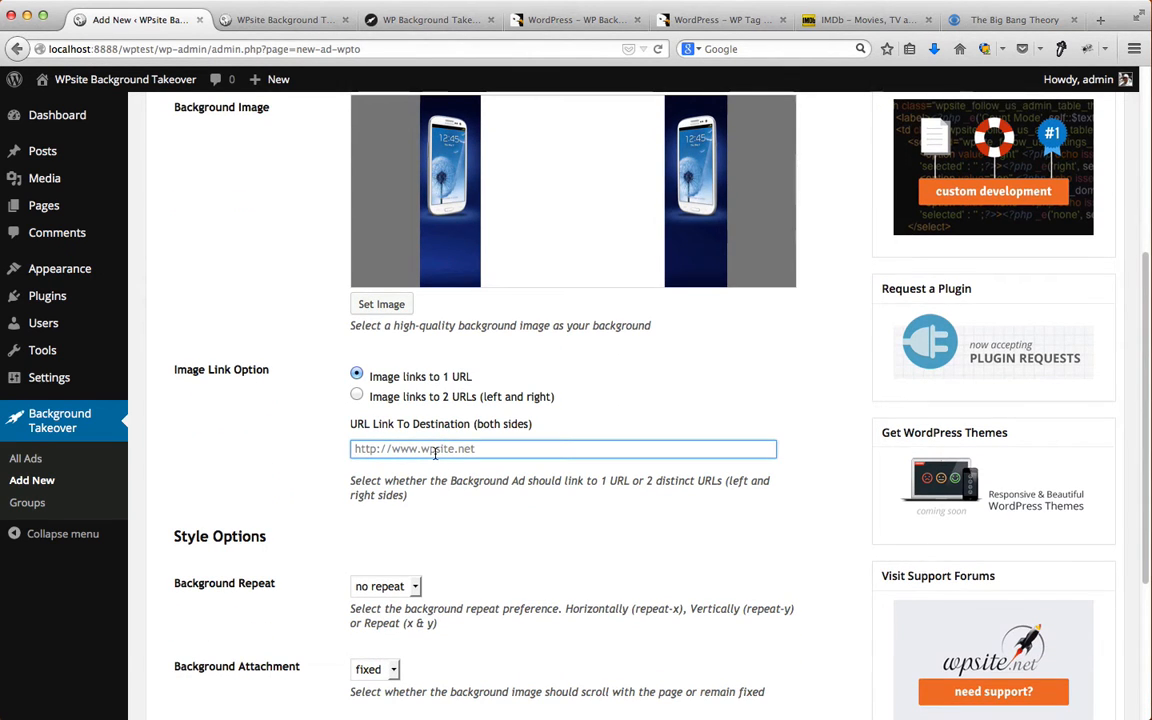
pyautogui.write('http://sa')
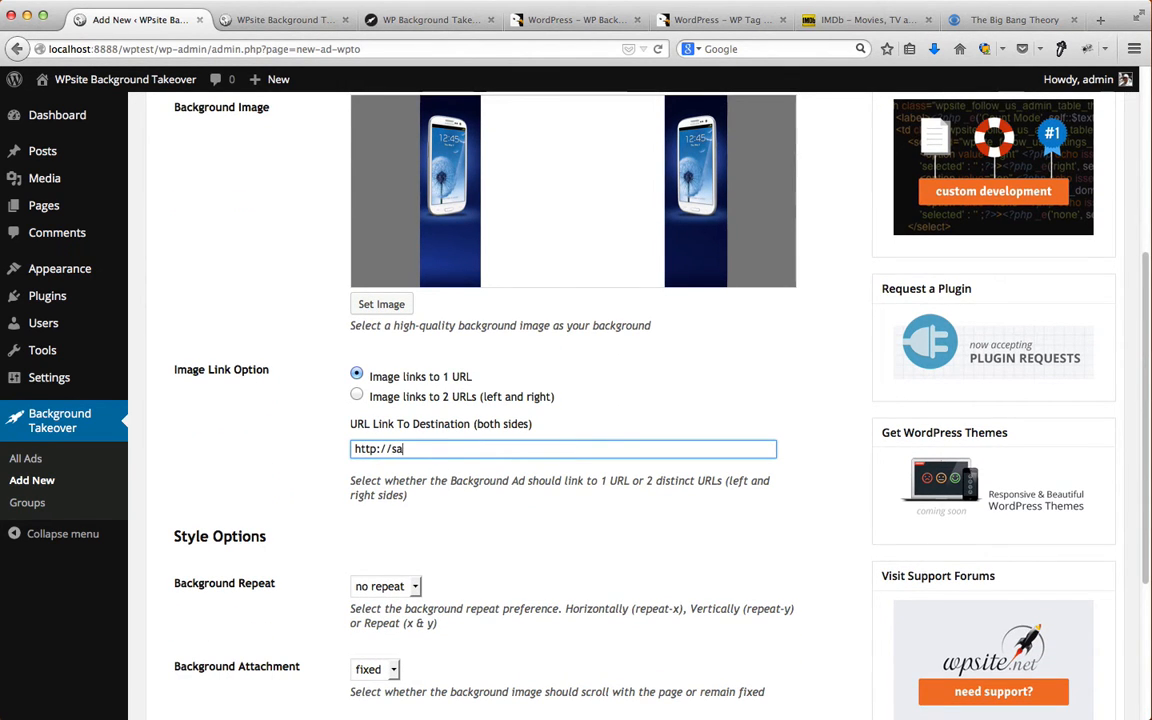
pyautogui.write('msung.com')
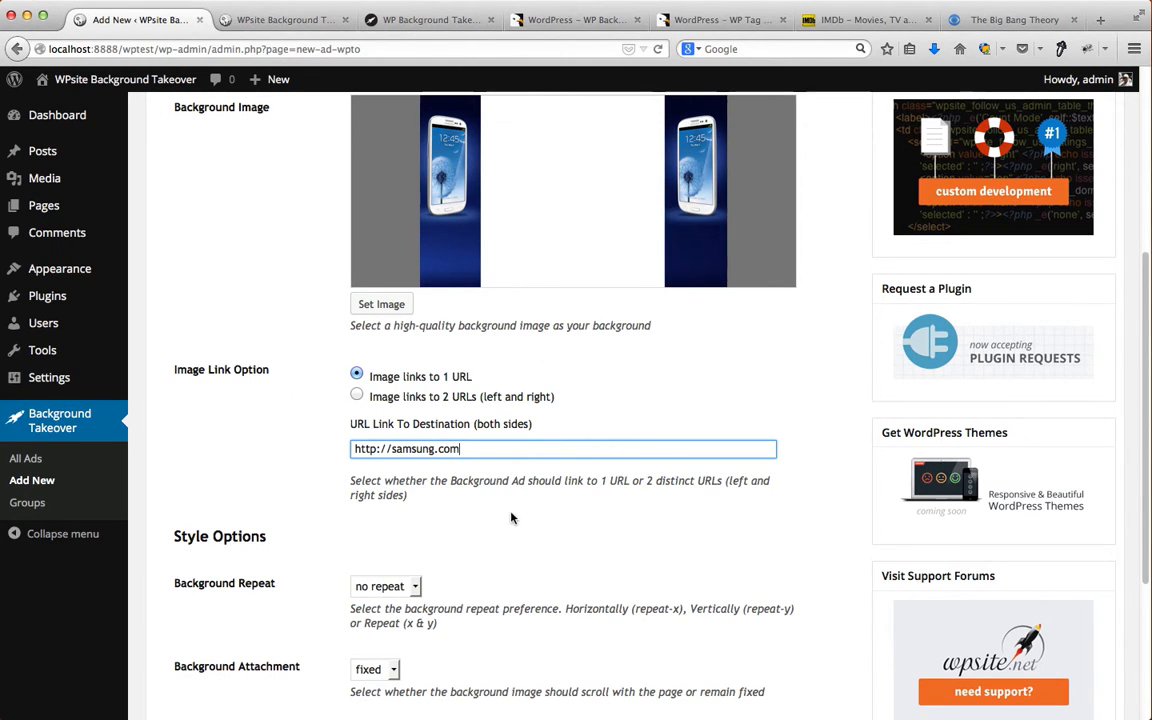
# Step: In the ad's style options, choose no repeat for the background and keep the attachment fixed
pyautogui.scroll(-5, 512, 517)
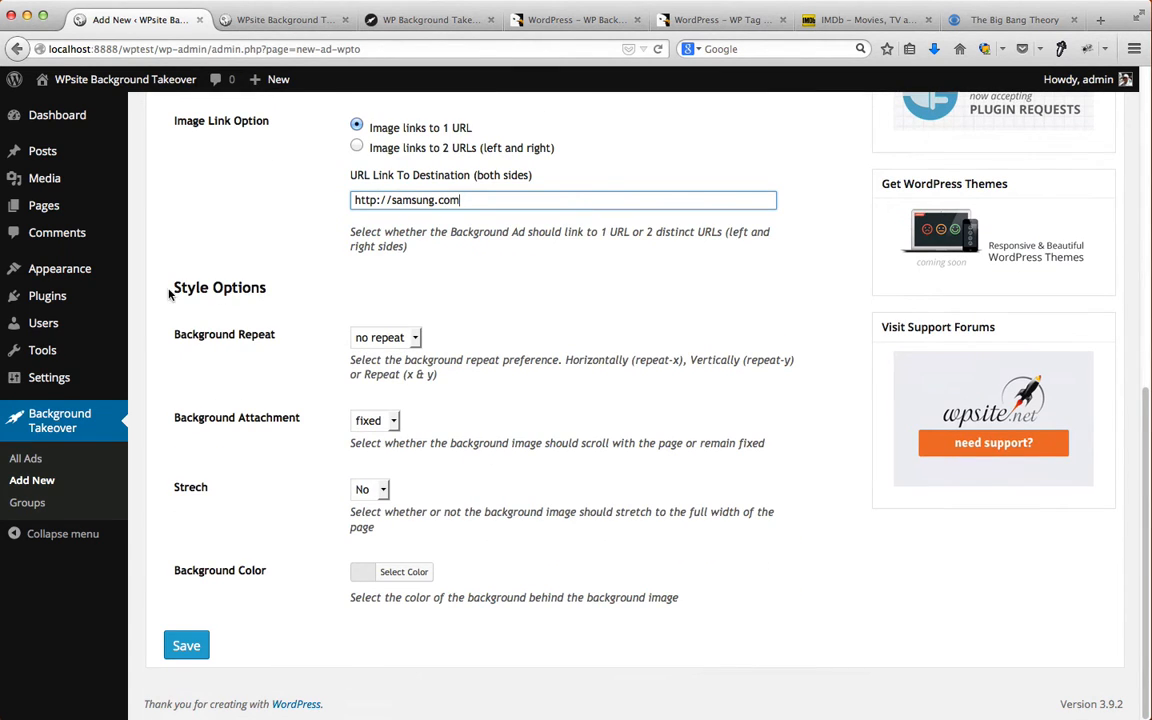
pyautogui.moveTo(170, 288); pyautogui.dragTo(280, 301)
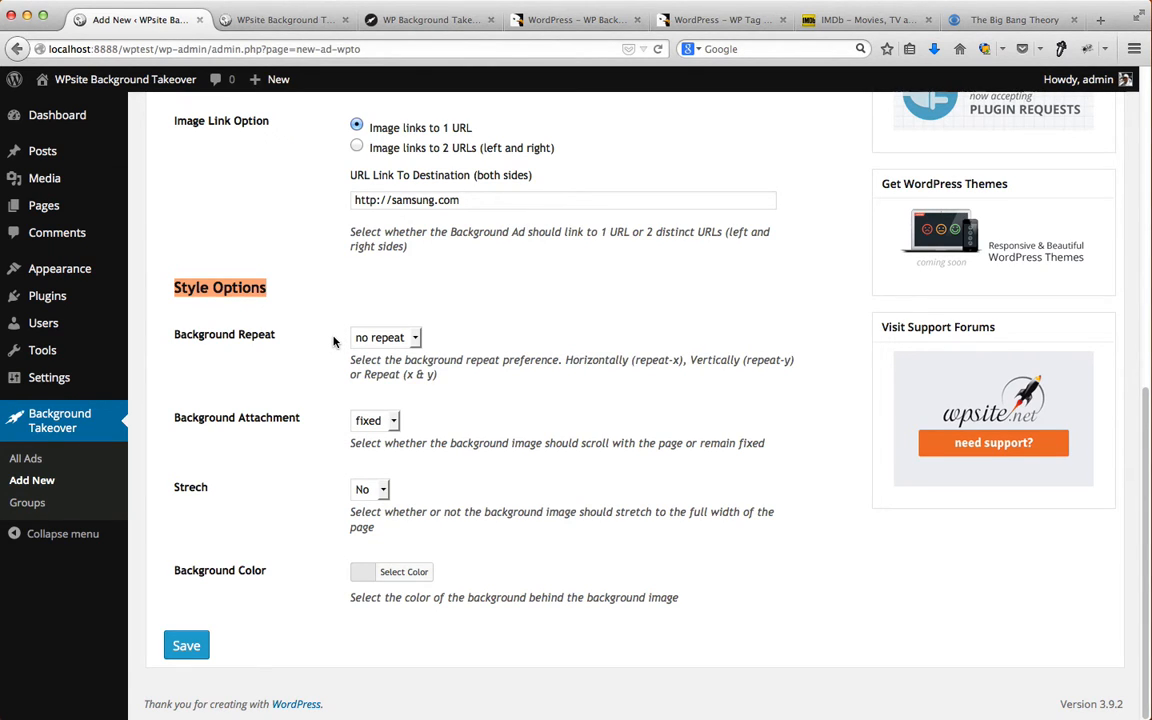
pyautogui.click(416, 340)
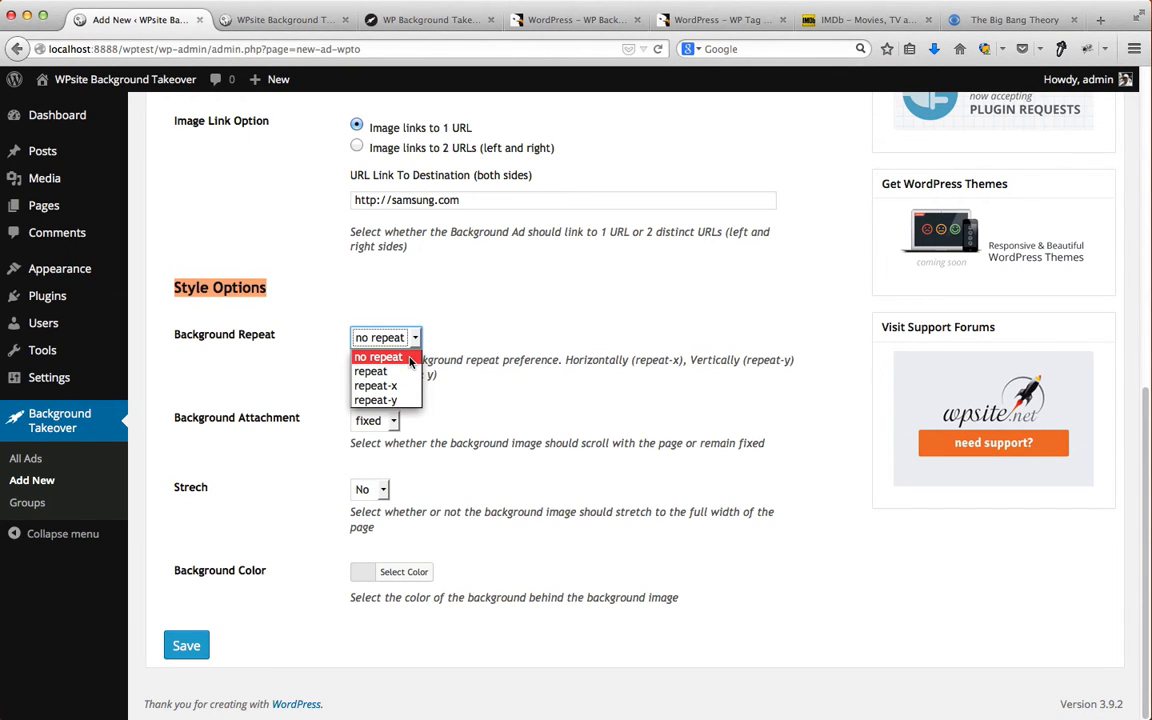
pyautogui.click(396, 358)
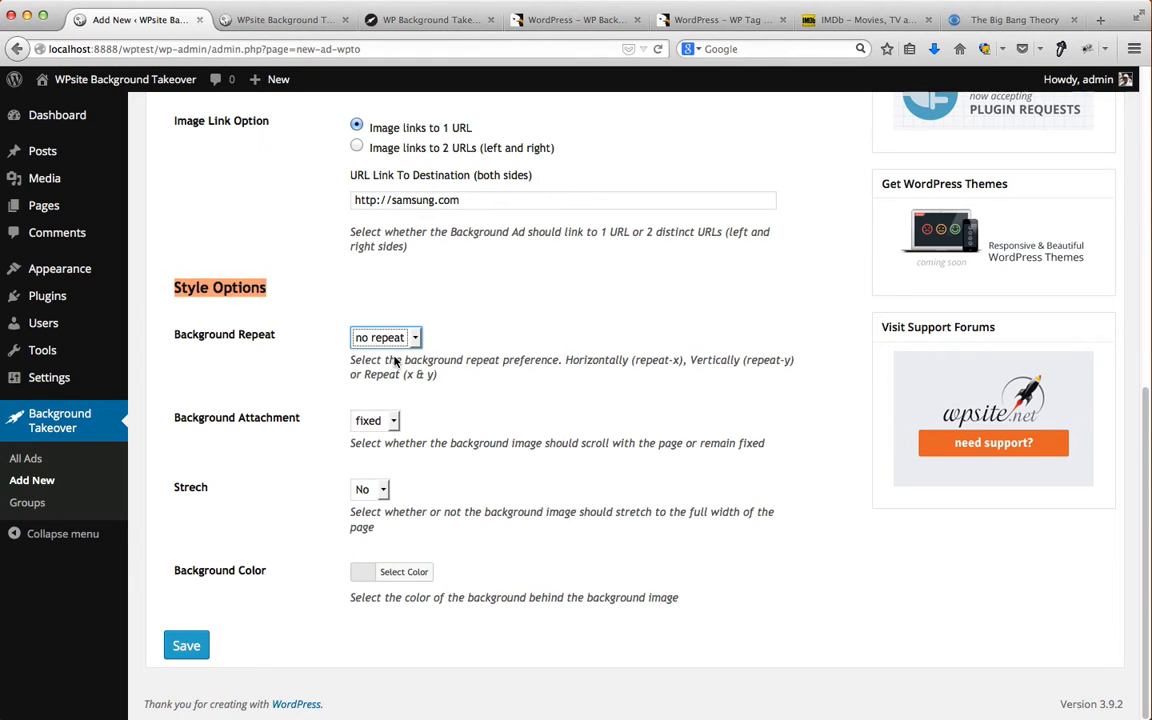
pyautogui.click(373, 421)
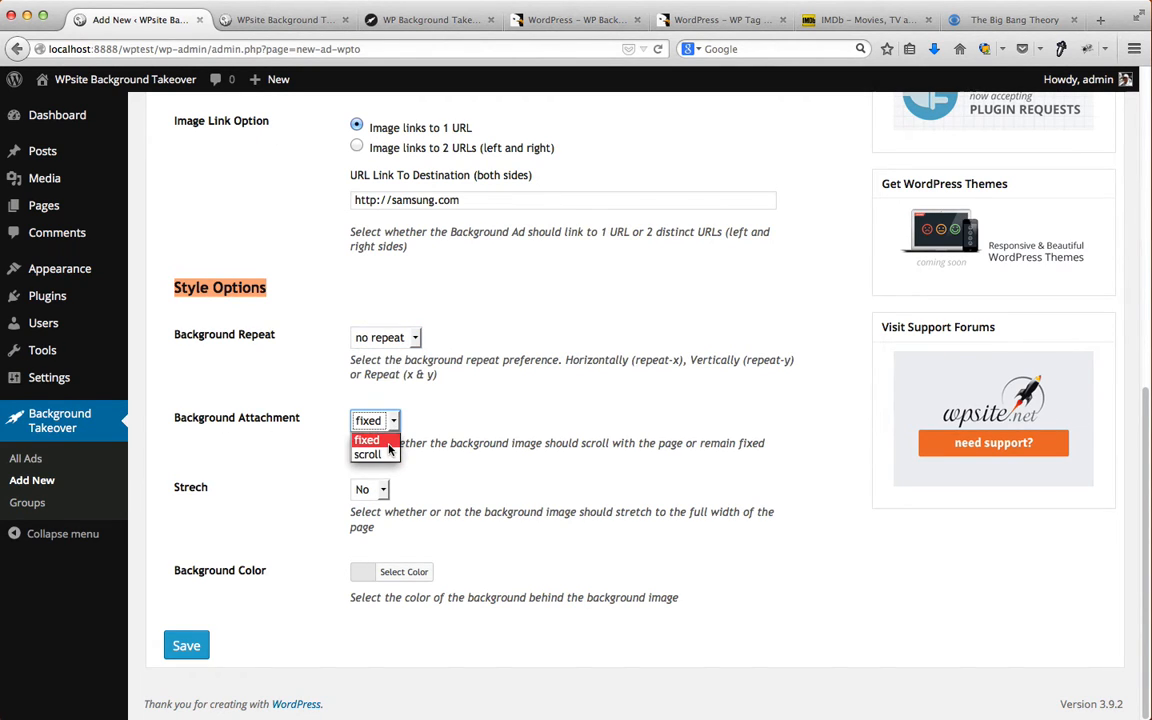
pyautogui.click(435, 418)
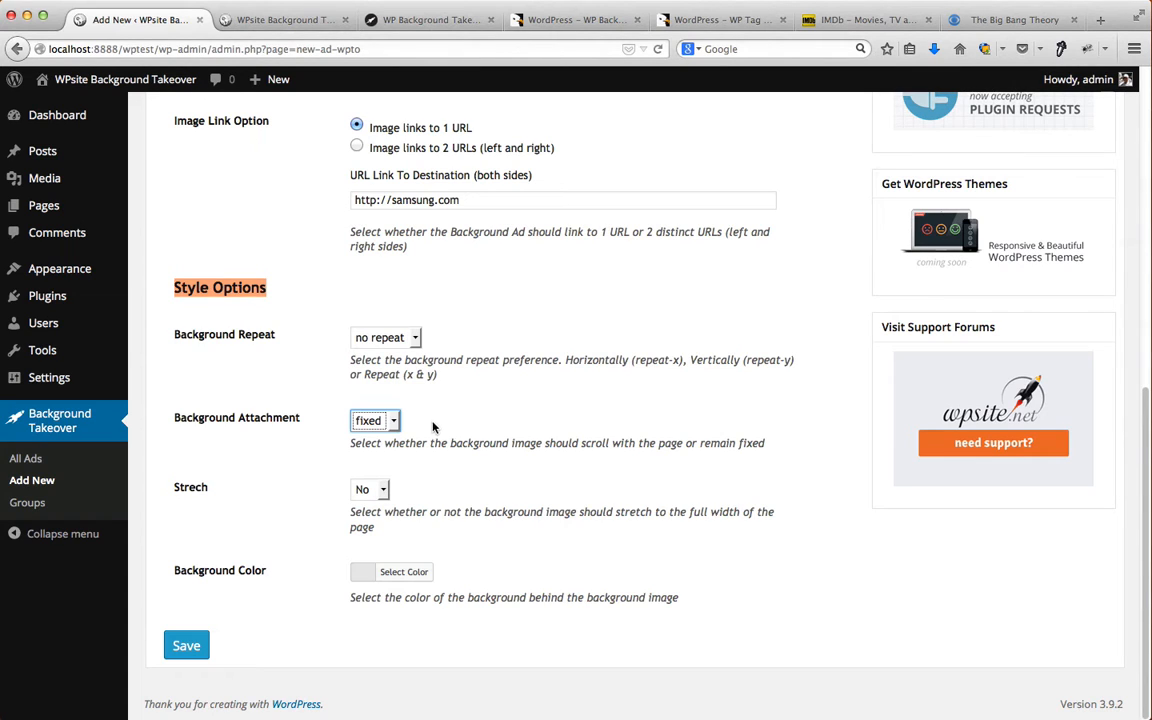
# Step: Review the background stretch setting and the background color picker without picking a color
pyautogui.click(203, 500)
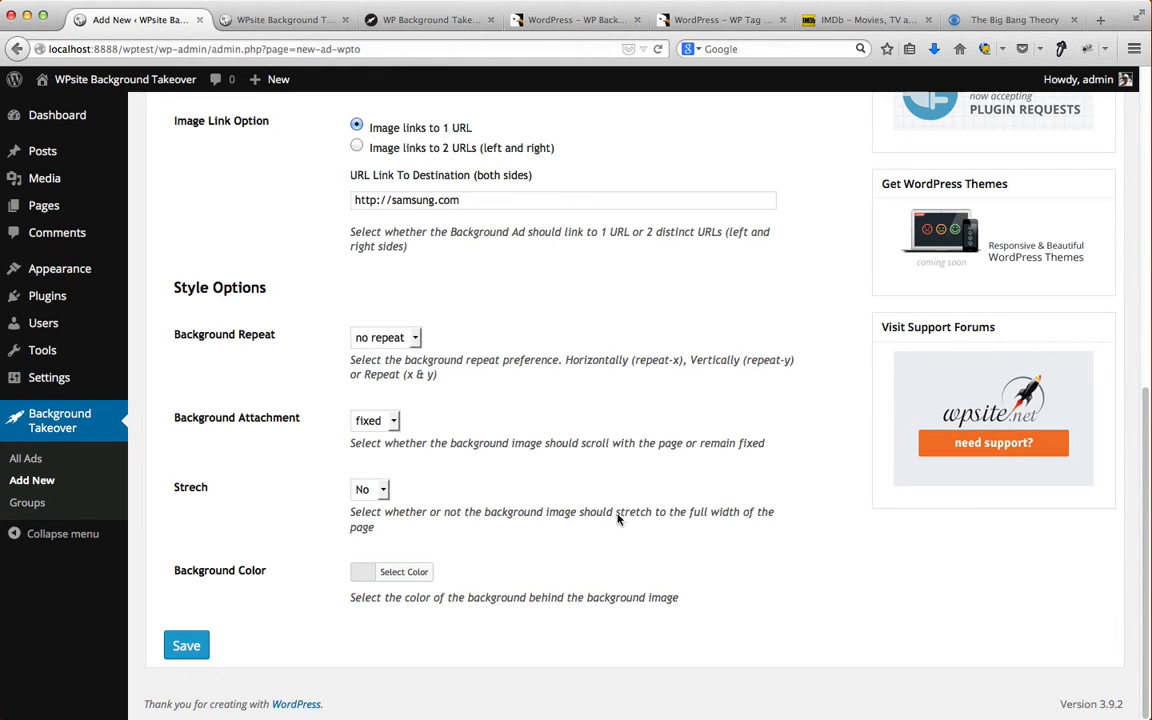
pyautogui.moveTo(617, 513); pyautogui.dragTo(773, 515)
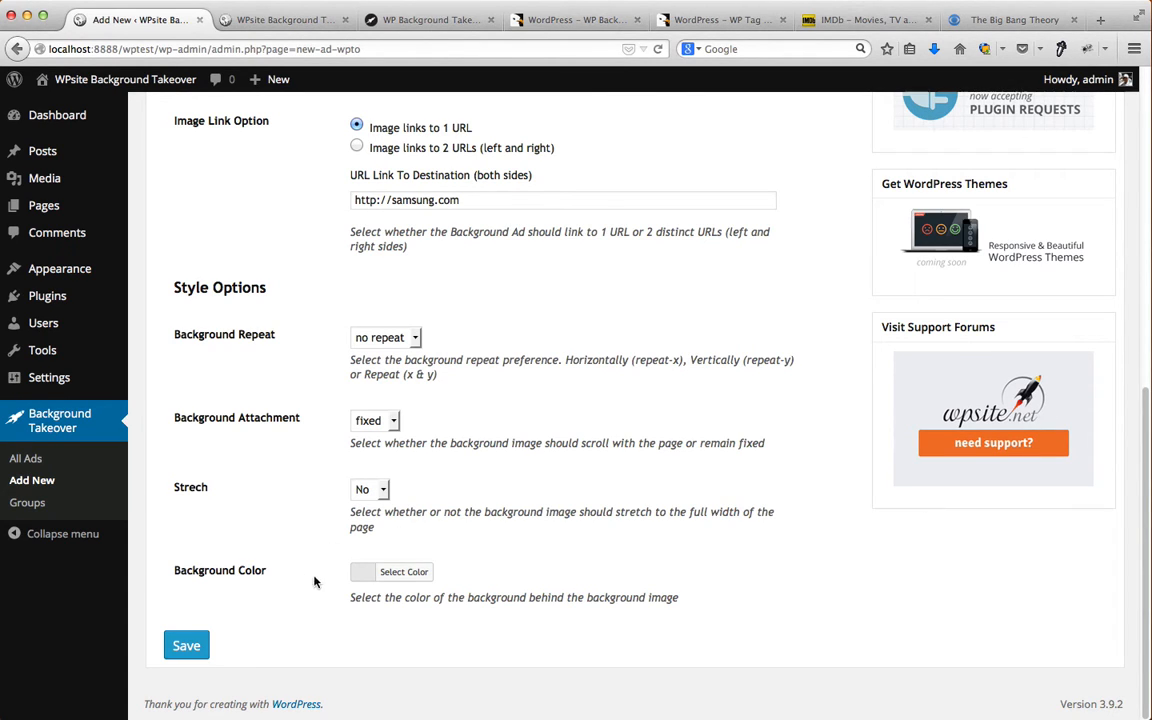
pyautogui.click(365, 580)
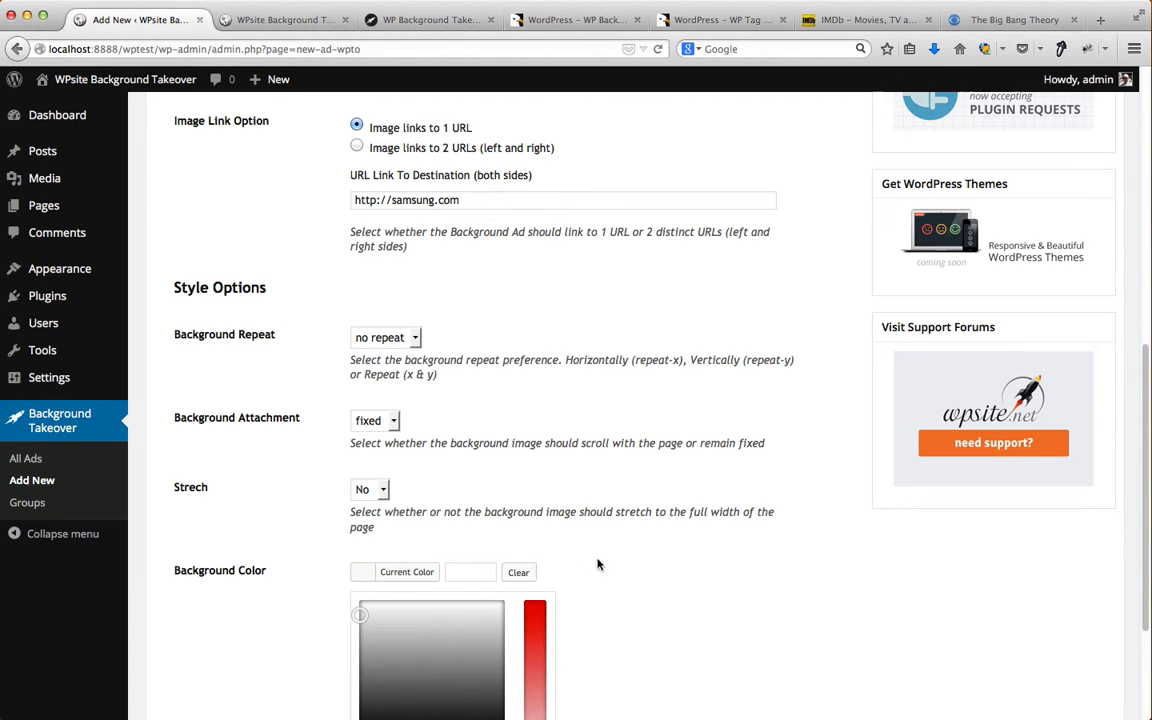
pyautogui.click(598, 565)
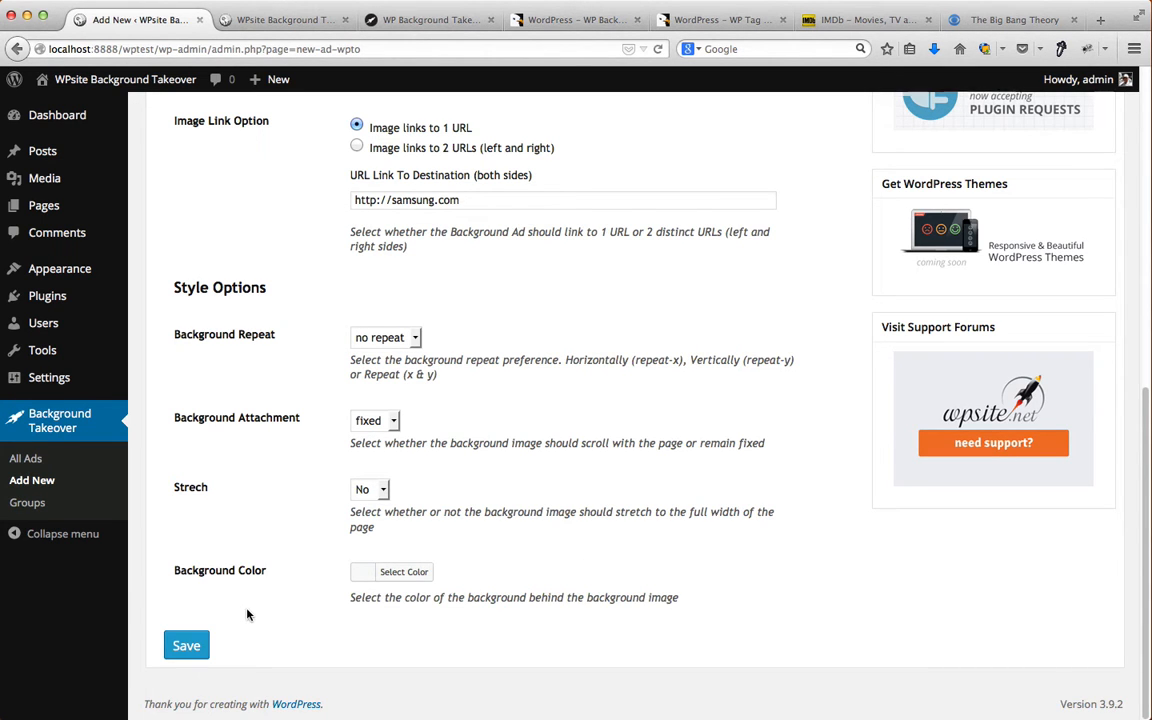
# Step: Set the ad's start date to 3 Sep 2014 00:00 in the advanced schedule settings
pyautogui.scroll(5, 278, 607)
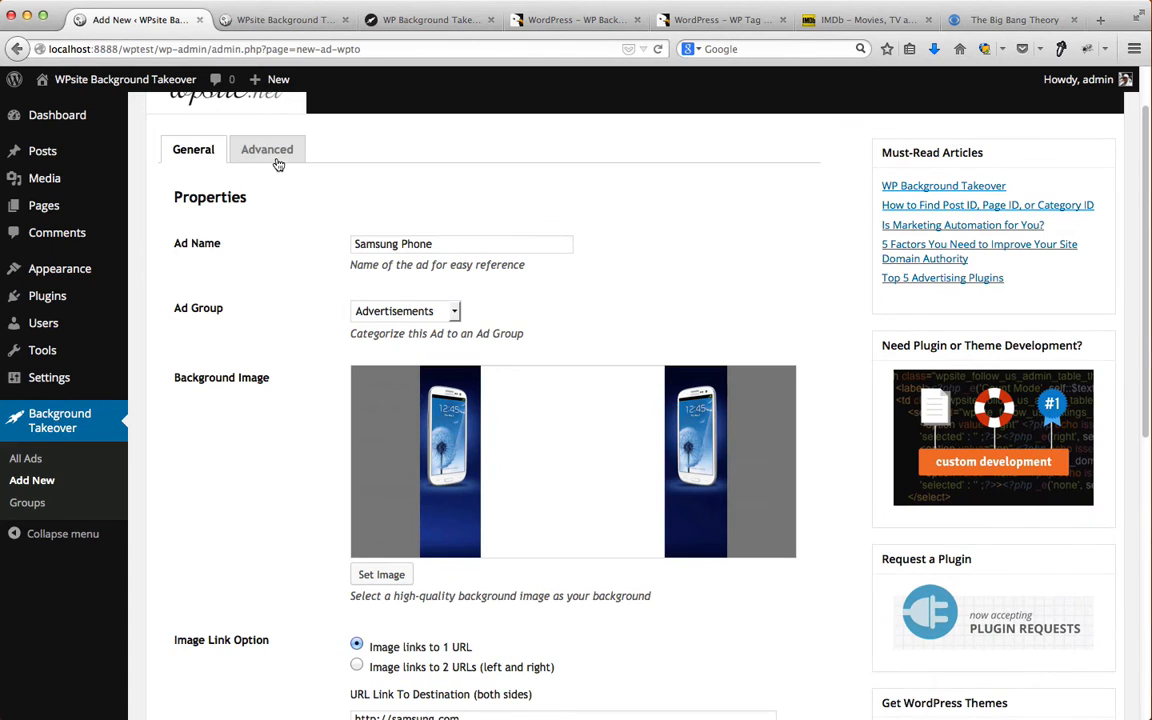
pyautogui.click(278, 160)
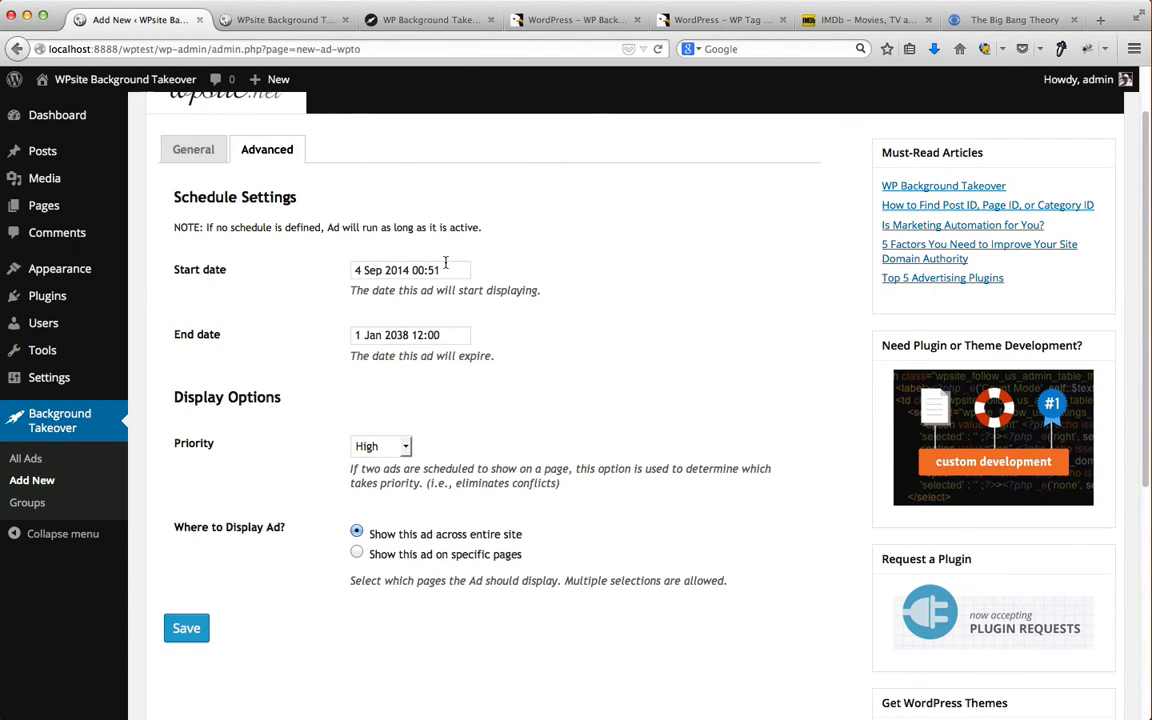
pyautogui.click(445, 269)
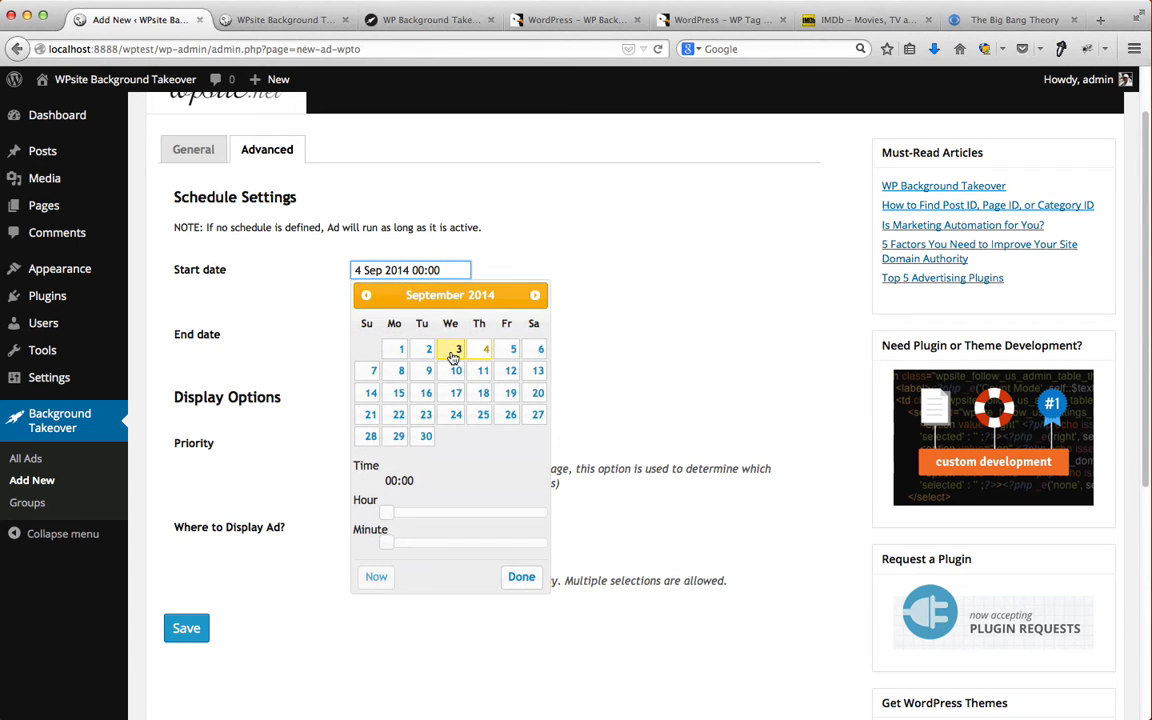
pyautogui.click(455, 349)
pyautogui.click(327, 303)
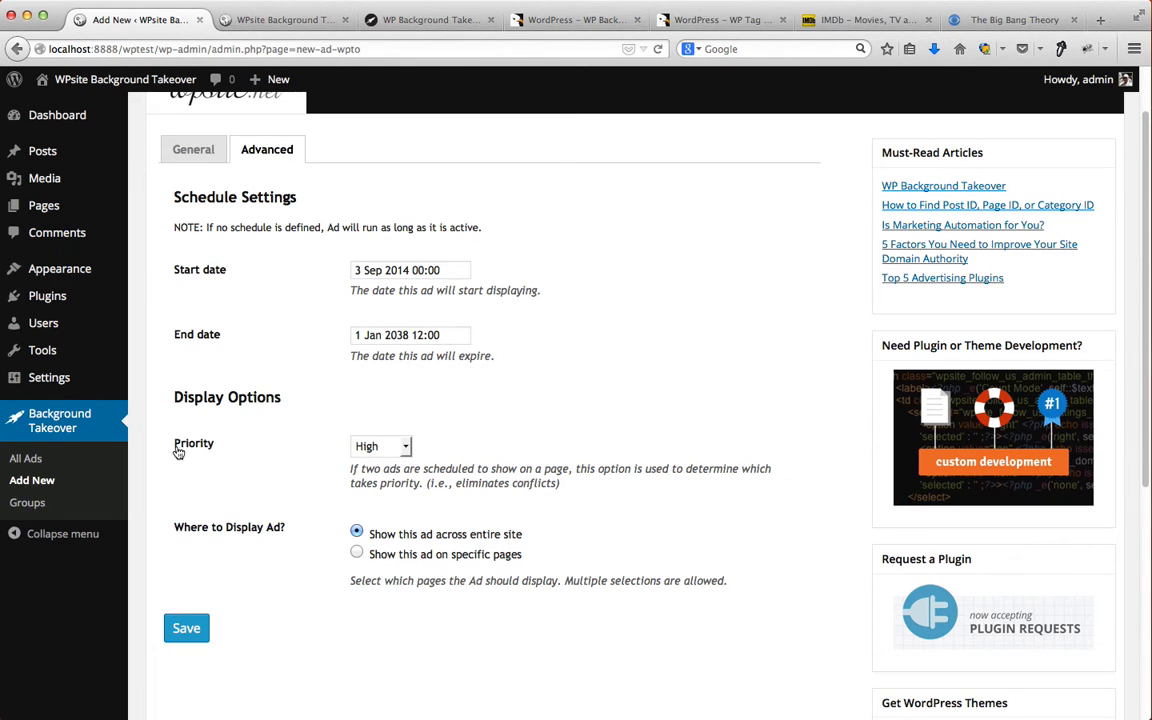
# Step: Review the ad's display options, covering its priority and the choice to show it across the entire site
pyautogui.moveTo(175, 399); pyautogui.dragTo(287, 412)
pyautogui.moveTo(175, 450); pyautogui.dragTo(260, 453)
pyautogui.click(260, 453)
pyautogui.moveTo(528, 535); pyautogui.dragTo(365, 536)
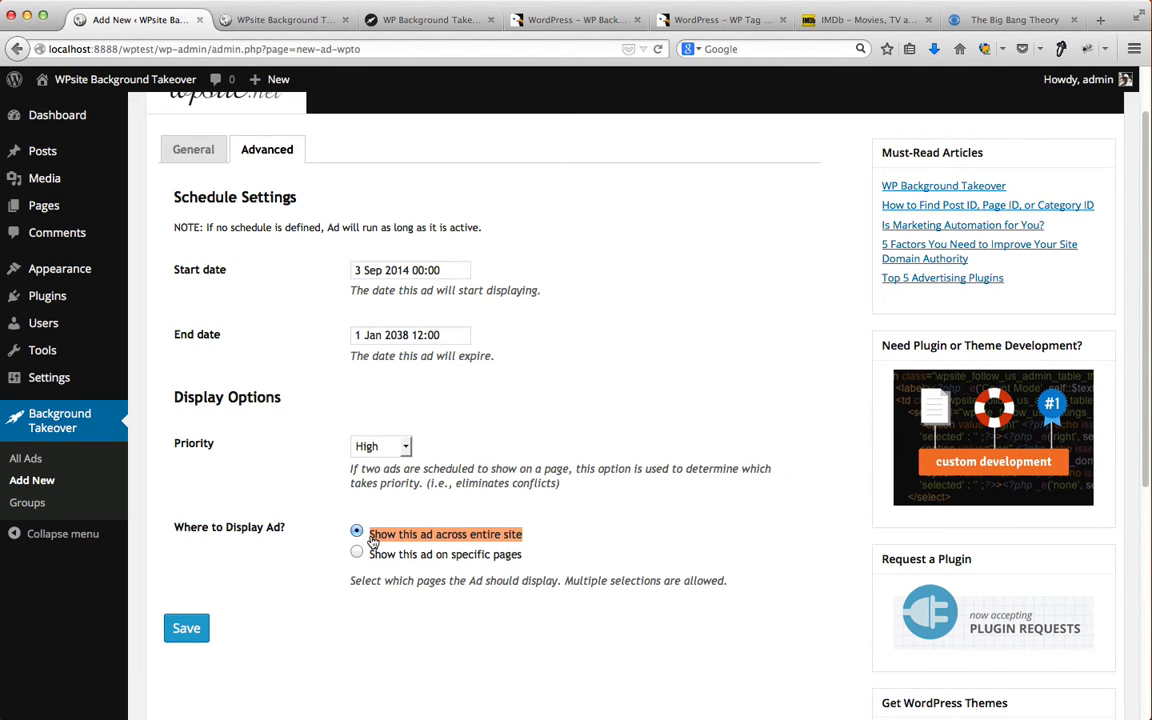
pyautogui.click(580, 545)
pyautogui.scroll(-1, 576, 535)
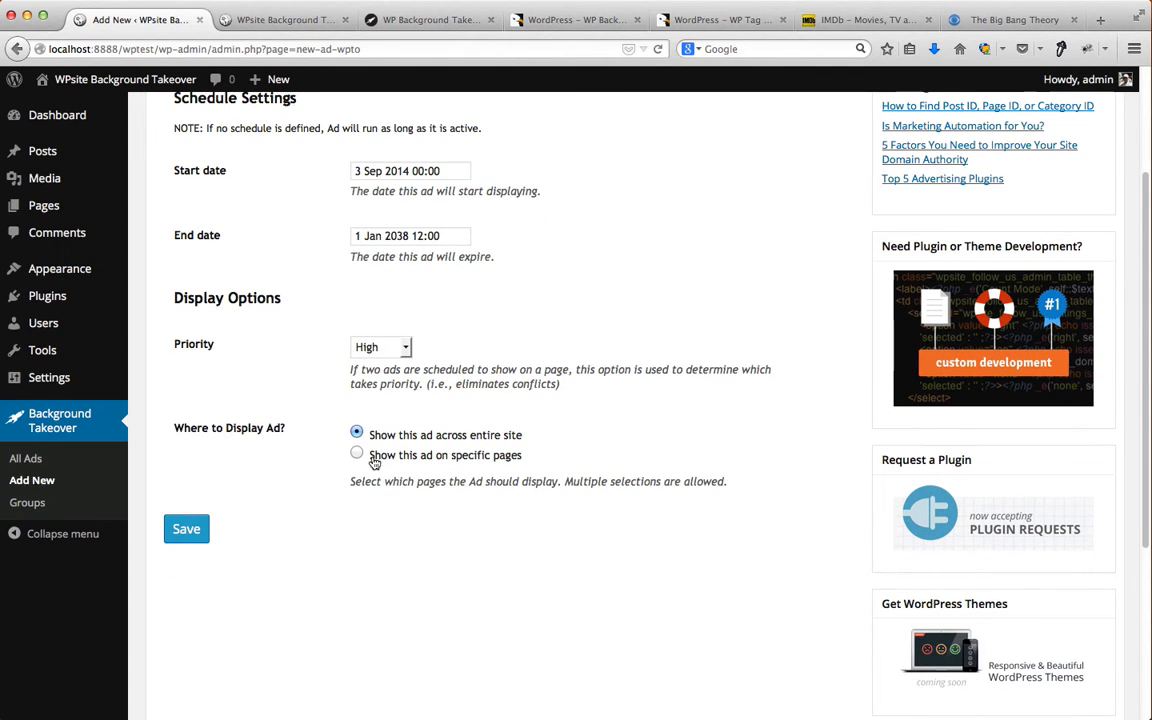
# Step: Try showing the ad on specific pages, enabling the category, post and page ID conditions and clearing them again
pyautogui.click(357, 455)
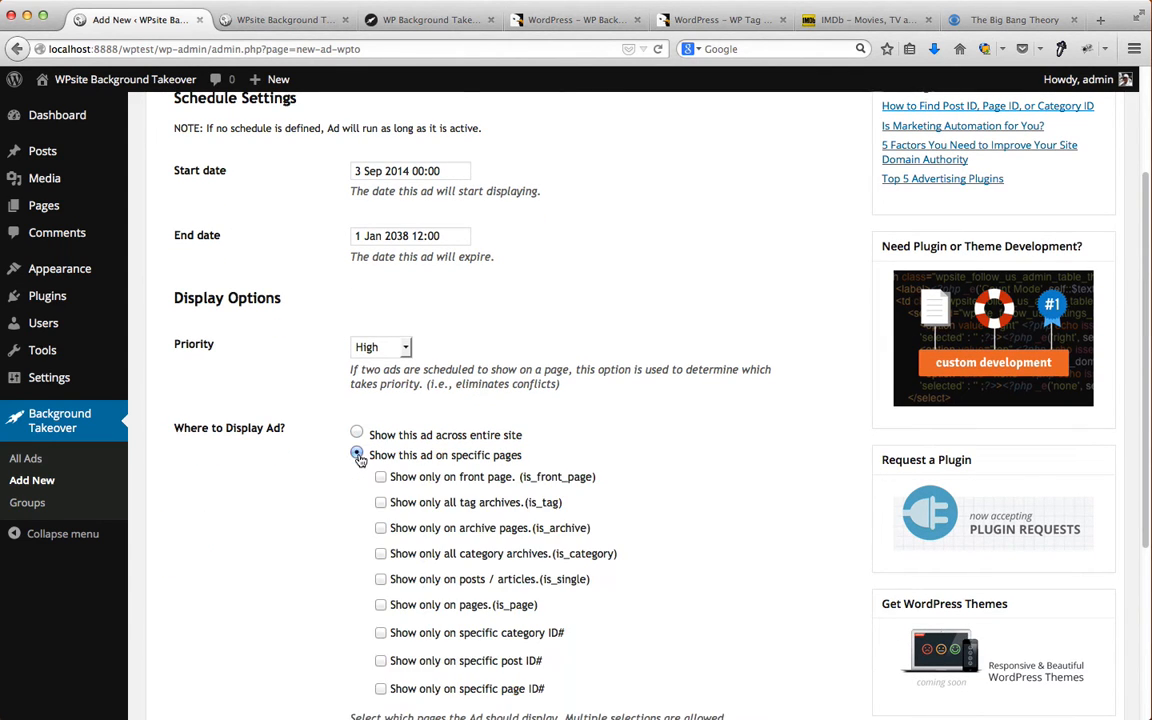
pyautogui.scroll(-2, 640, 504)
pyautogui.scroll(1, 642, 504)
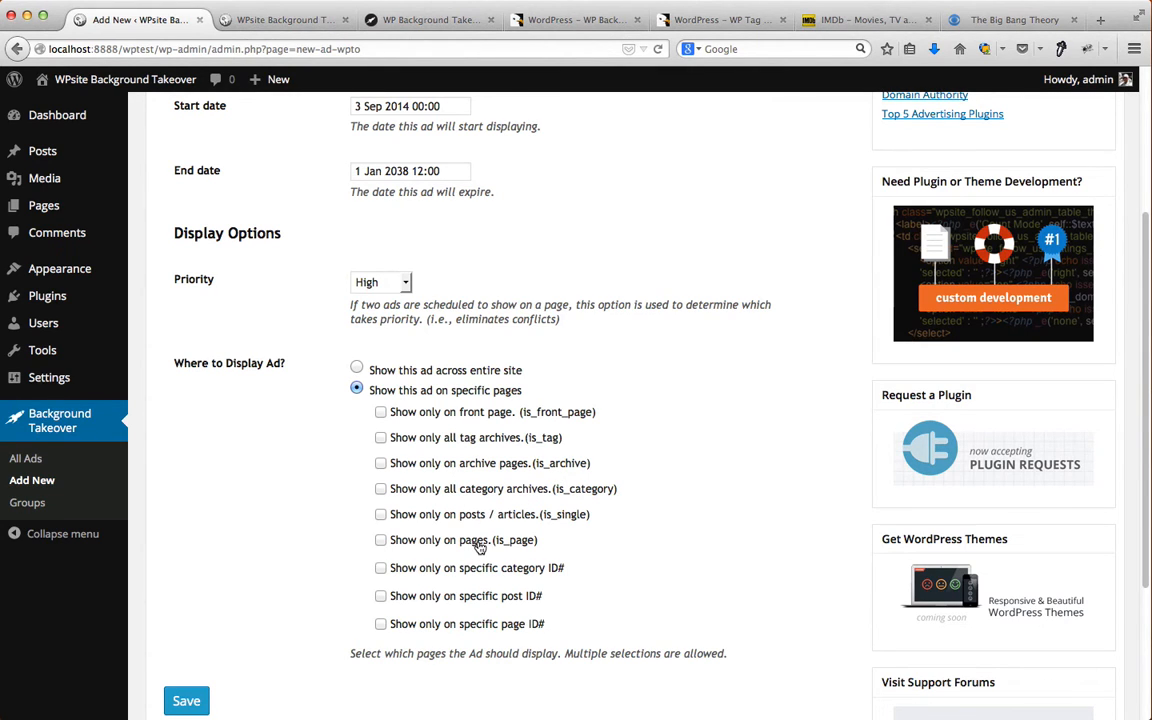
pyautogui.scroll(-2, 396, 505)
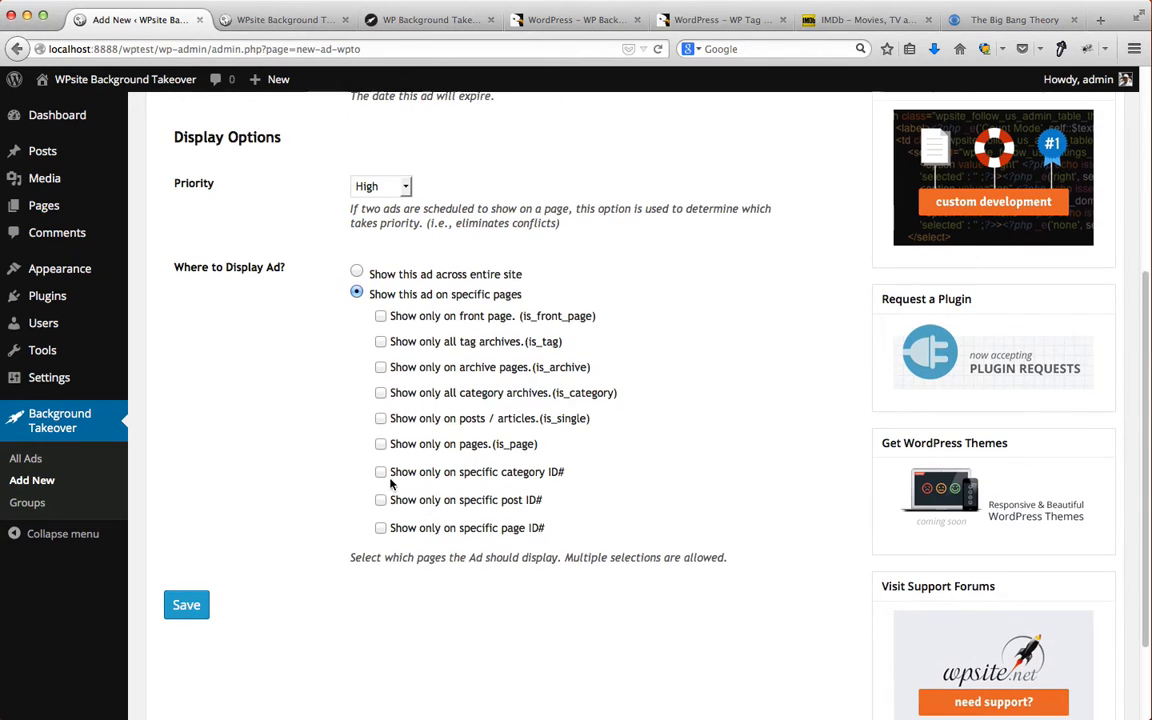
pyautogui.click(380, 471)
pyautogui.click(446, 497)
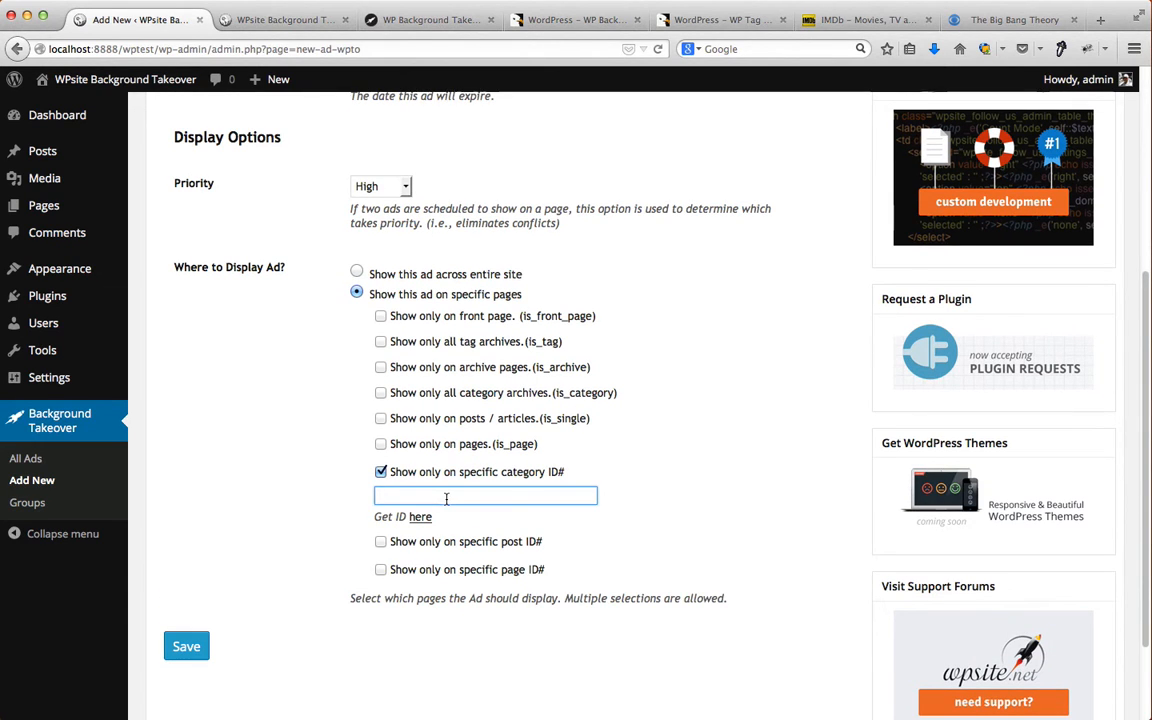
pyautogui.click(380, 541)
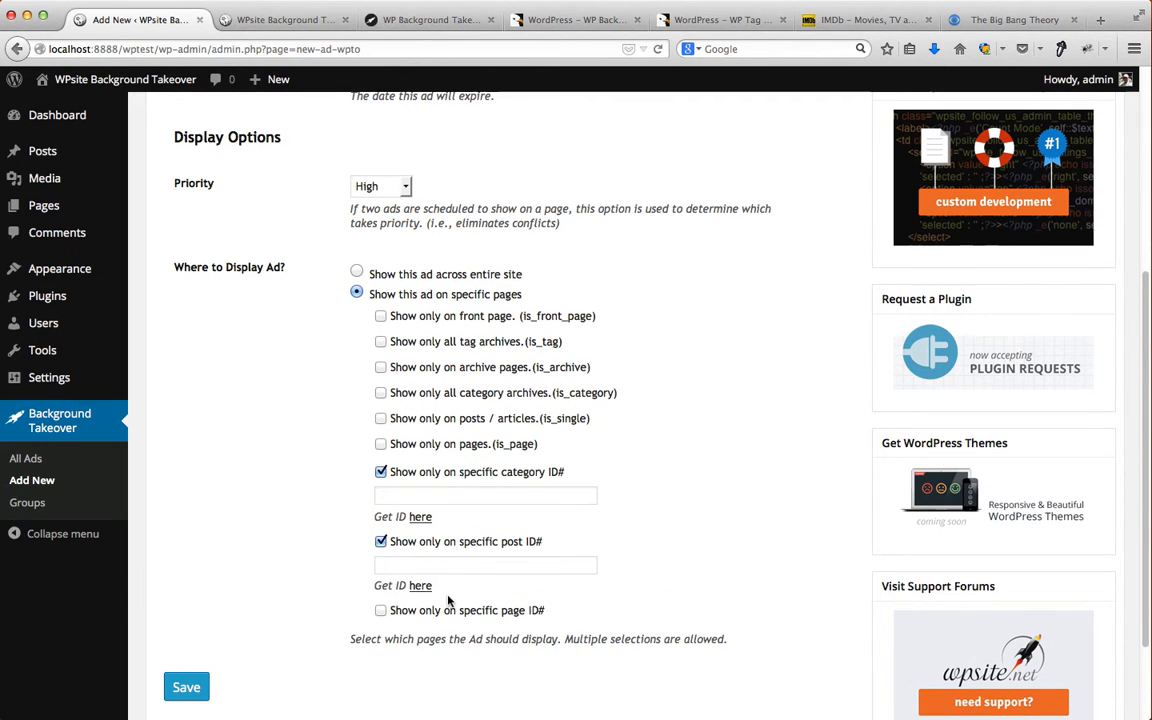
pyautogui.click(380, 610)
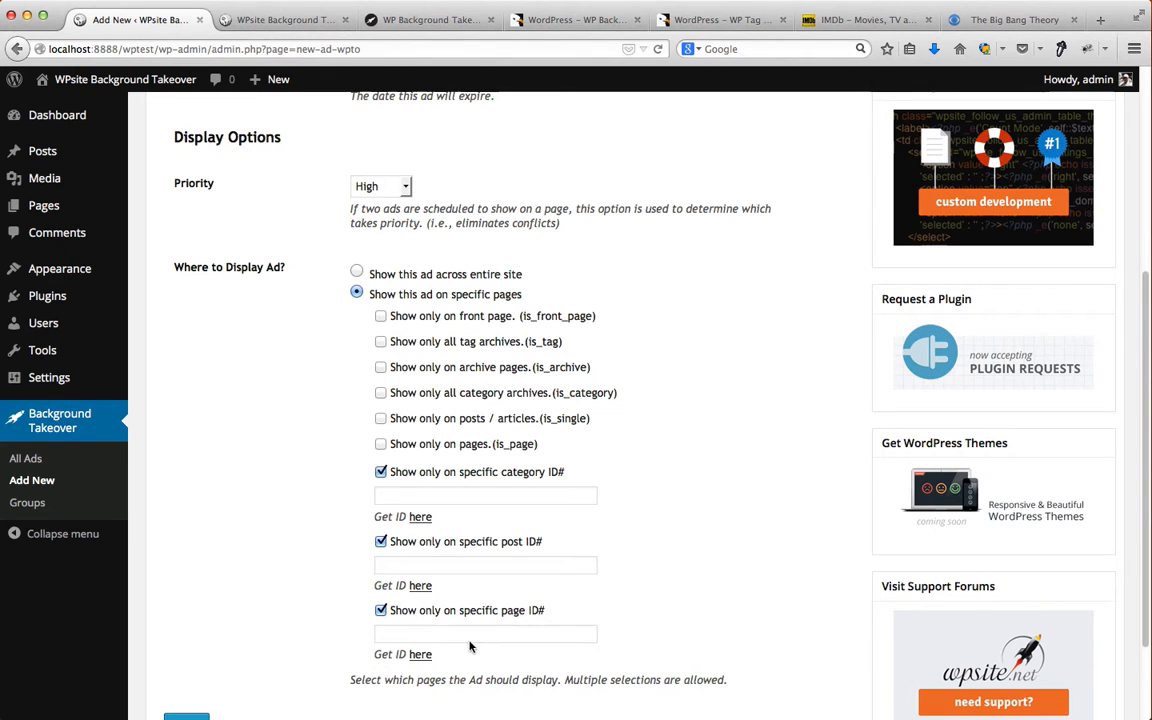
pyautogui.click(380, 610)
pyautogui.click(380, 541)
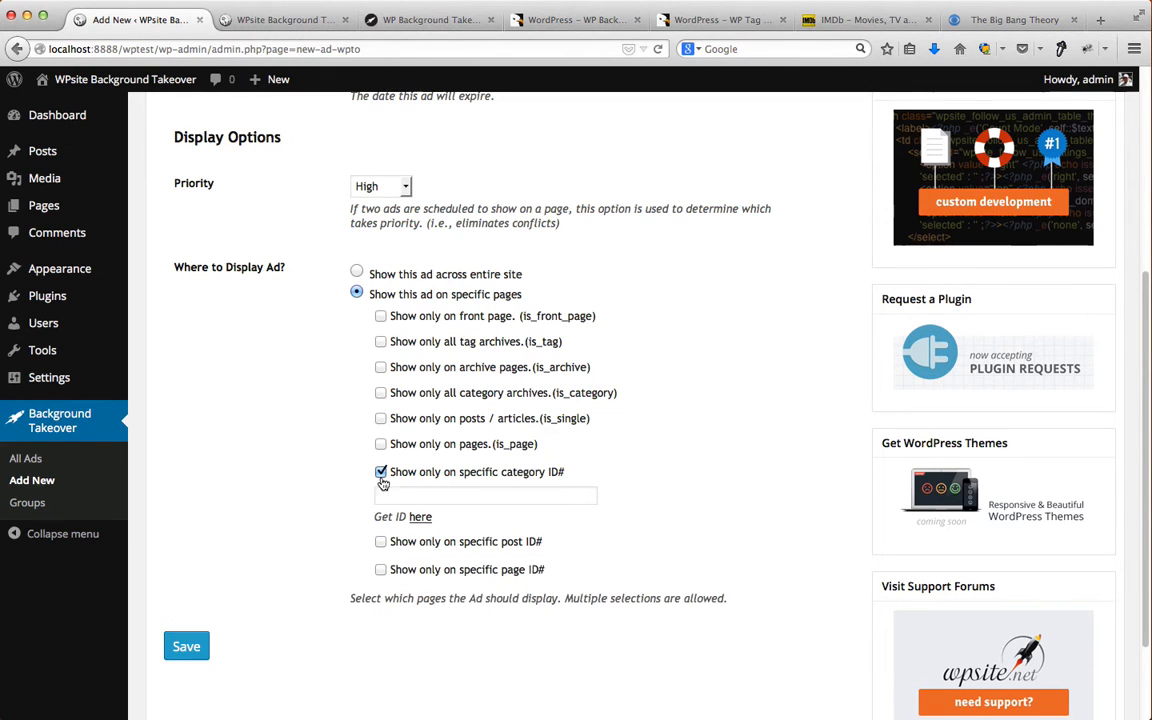
pyautogui.click(381, 474)
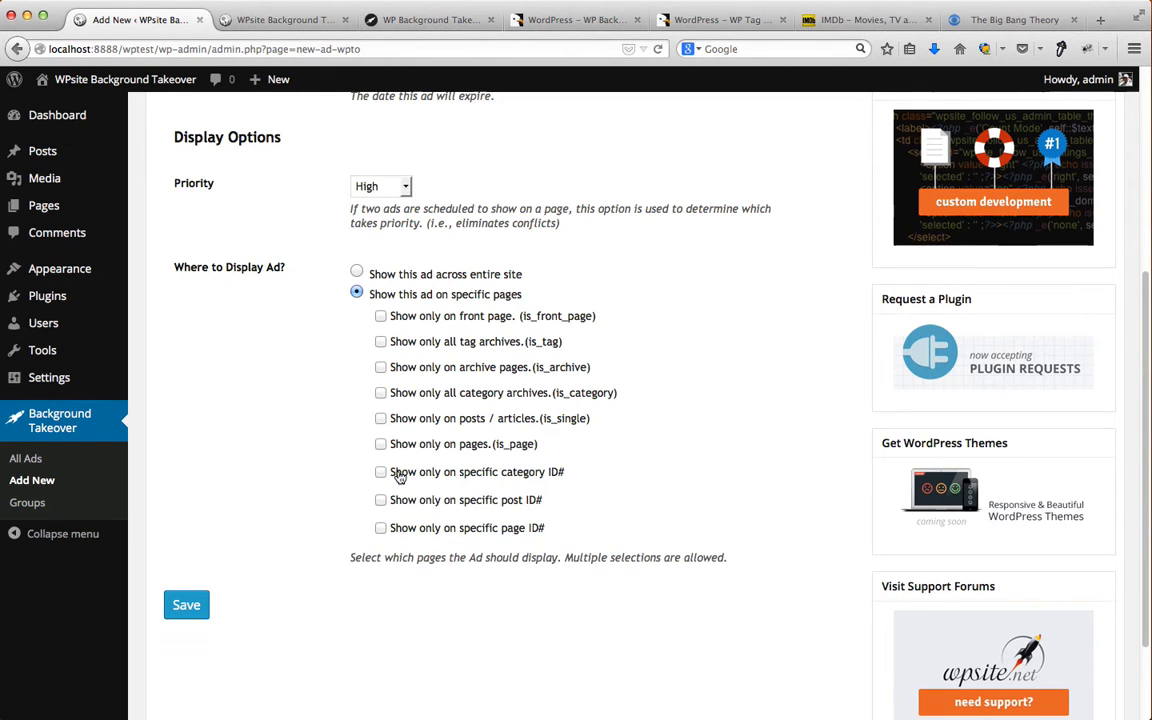
# Step: Set the ad to show across the entire site and save it
pyautogui.click(356, 272)
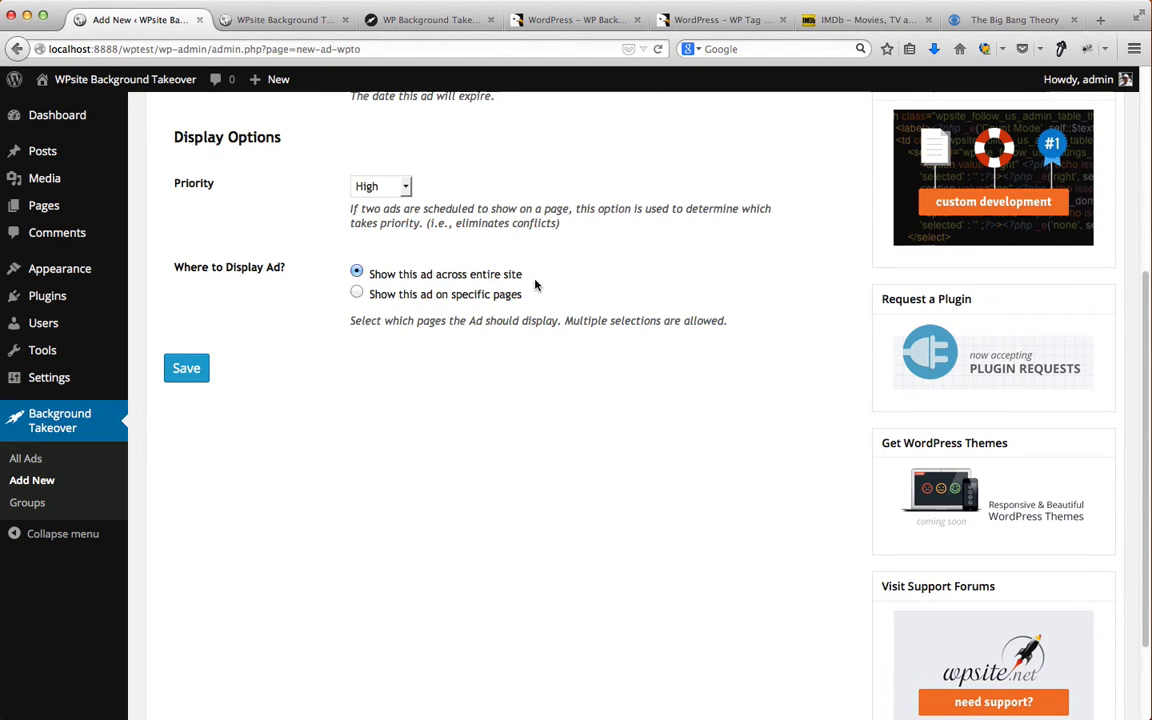
pyautogui.click(196, 372)
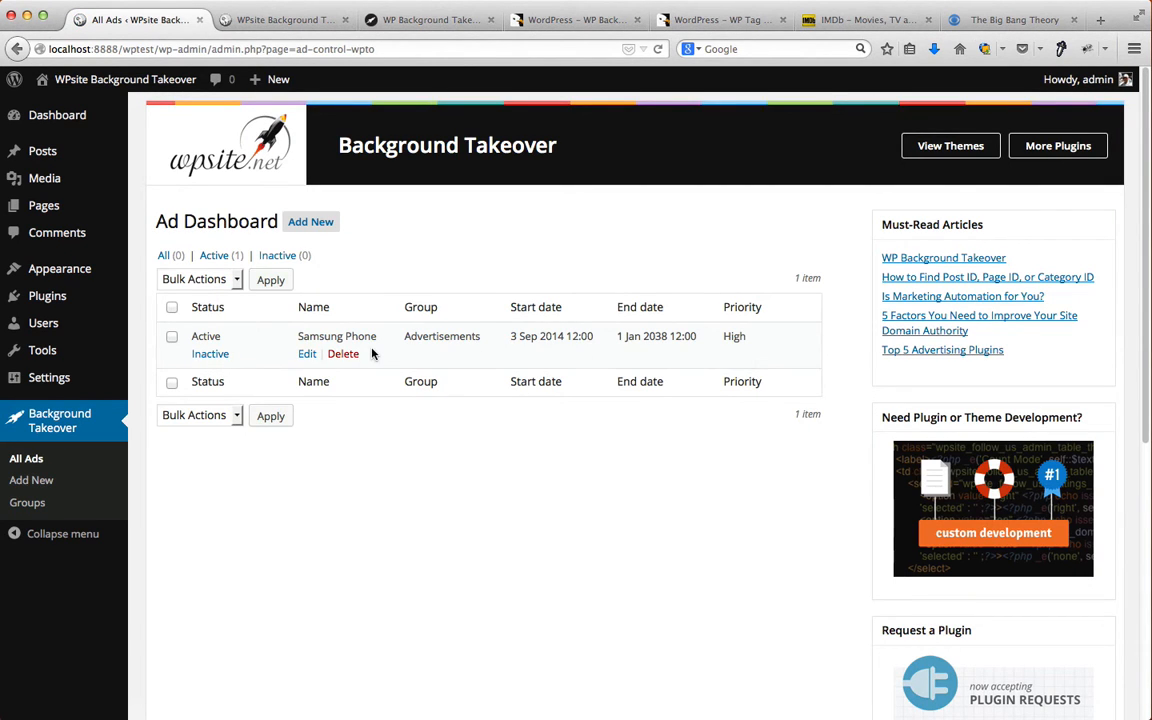
# Step: Reload the test site's home page to inspect the wallpaper ad, and test its destination link, closing the opened site
pyautogui.click(302, 26)
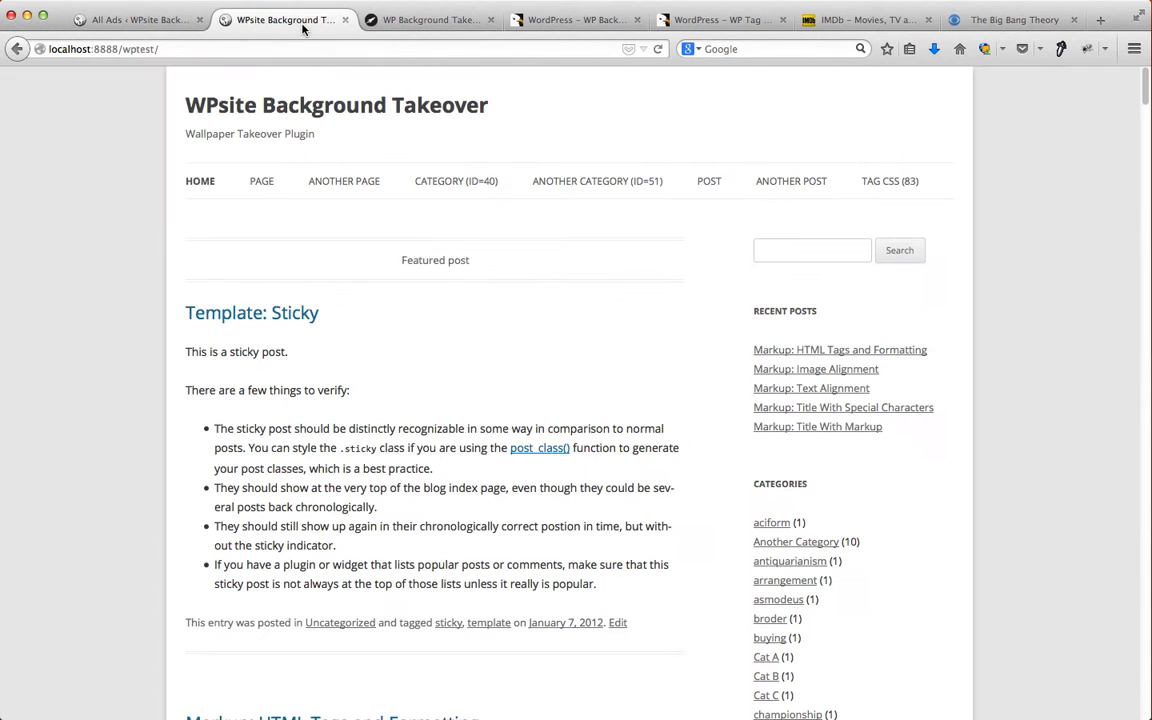
pyautogui.rightClick(597, 118)
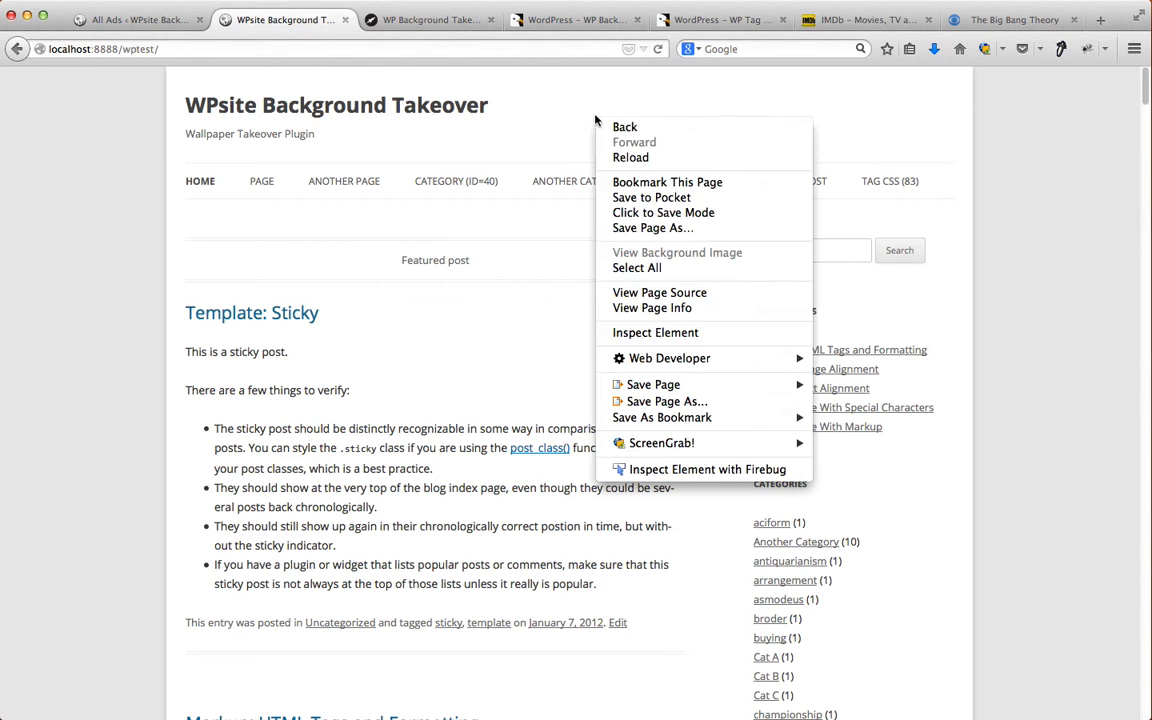
pyautogui.click(629, 158)
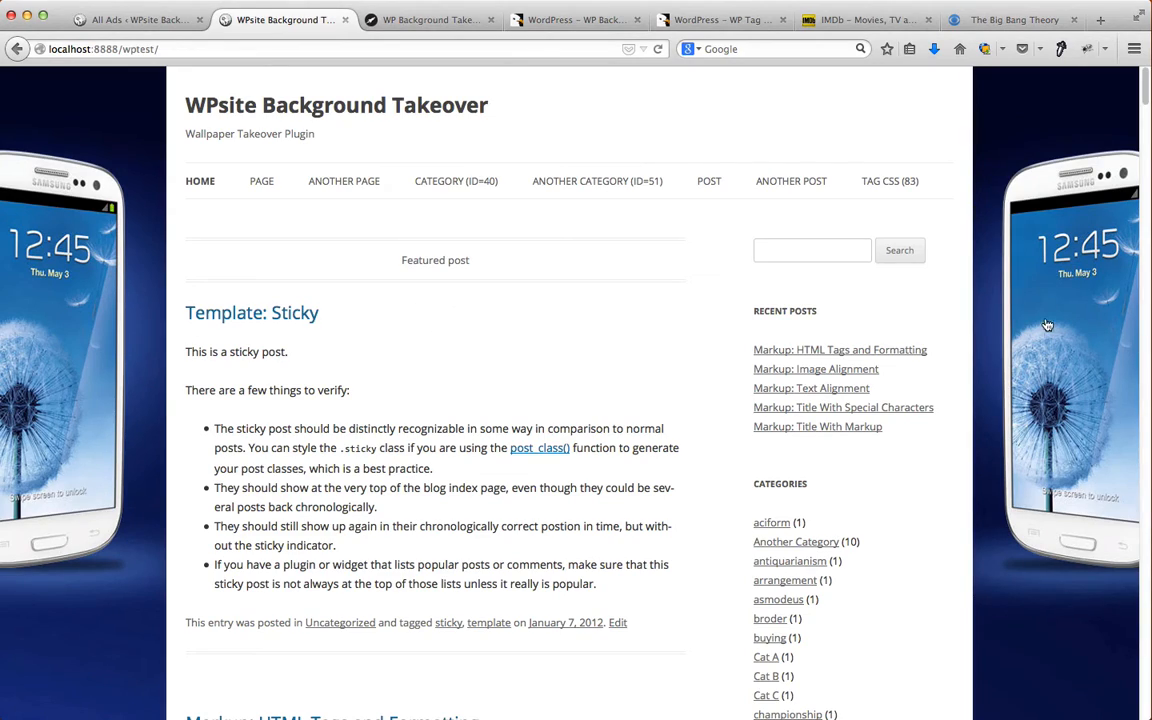
pyautogui.scroll(-5, 620, 350)
pyautogui.scroll(-6, 663, 382)
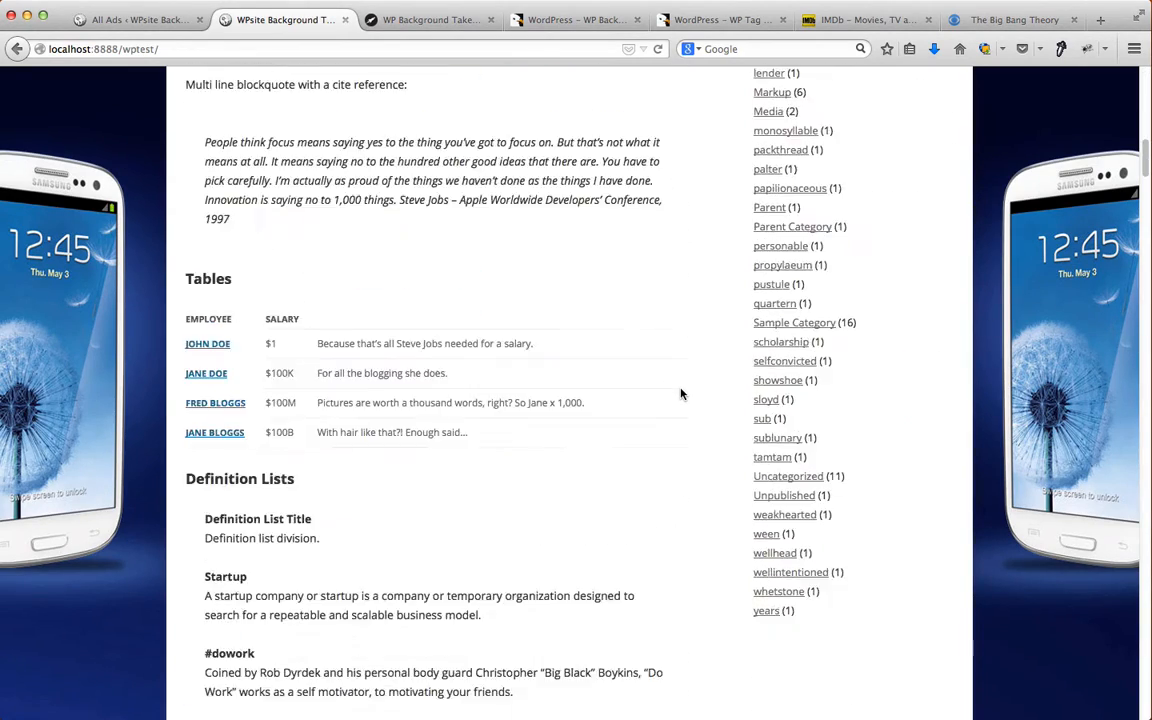
pyautogui.scroll(10, 681, 393)
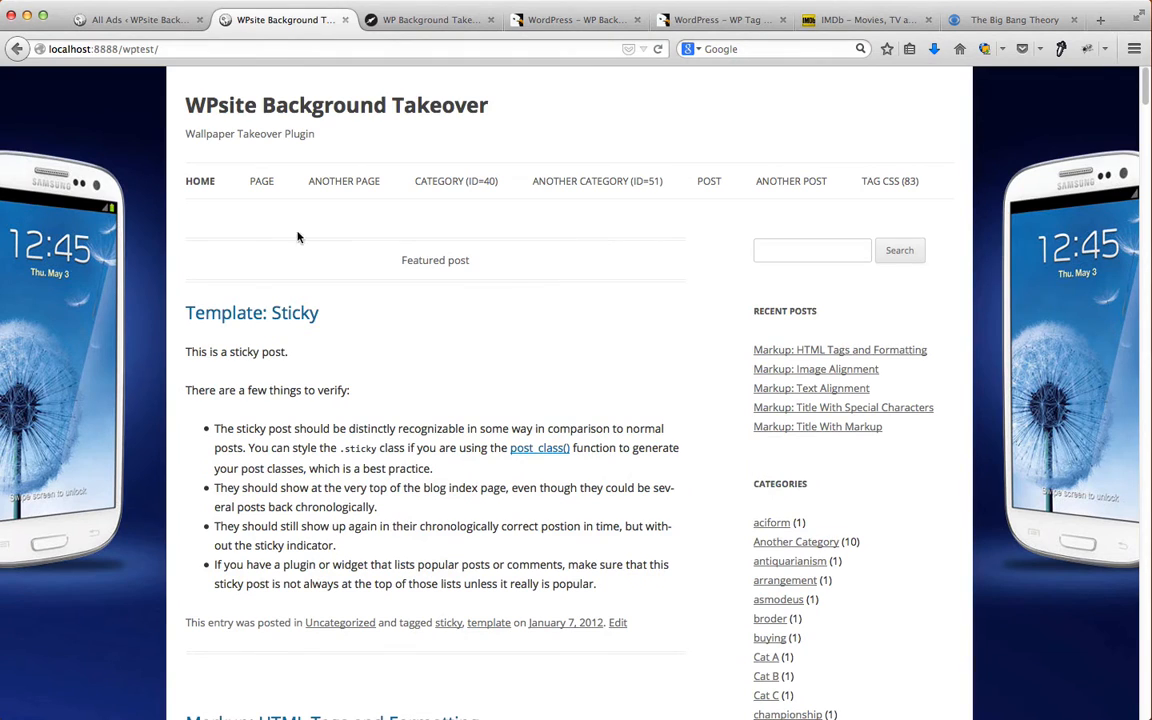
pyautogui.click(90, 250)
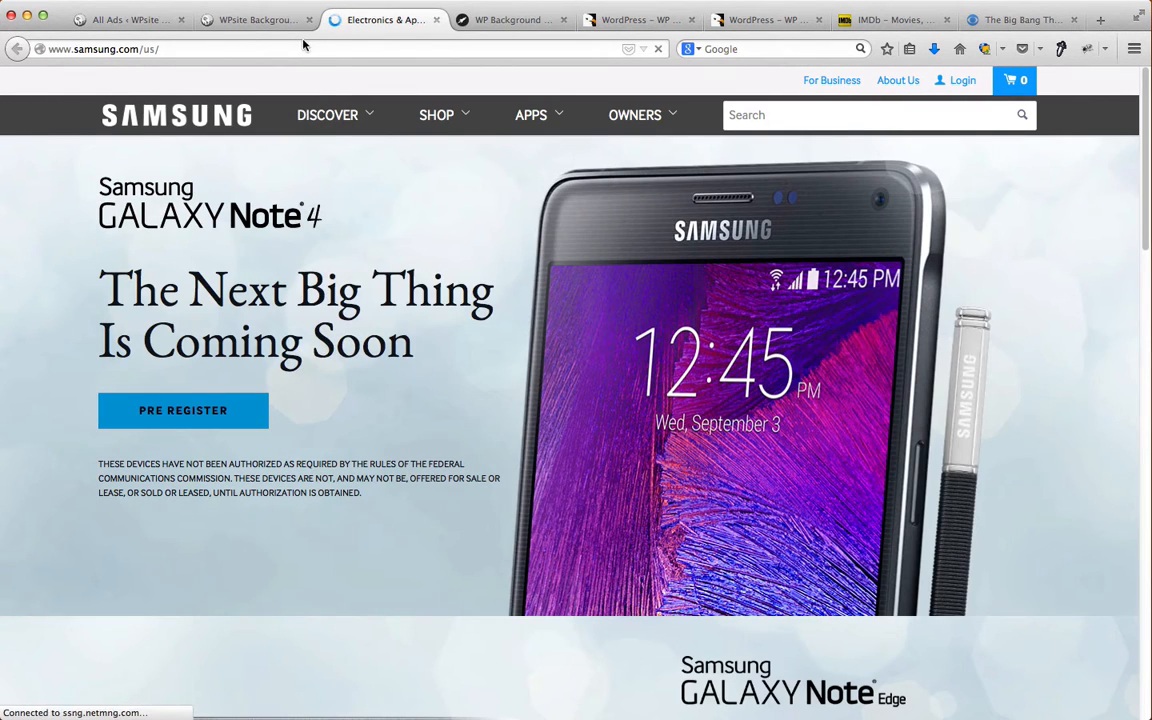
pyautogui.click(436, 20)
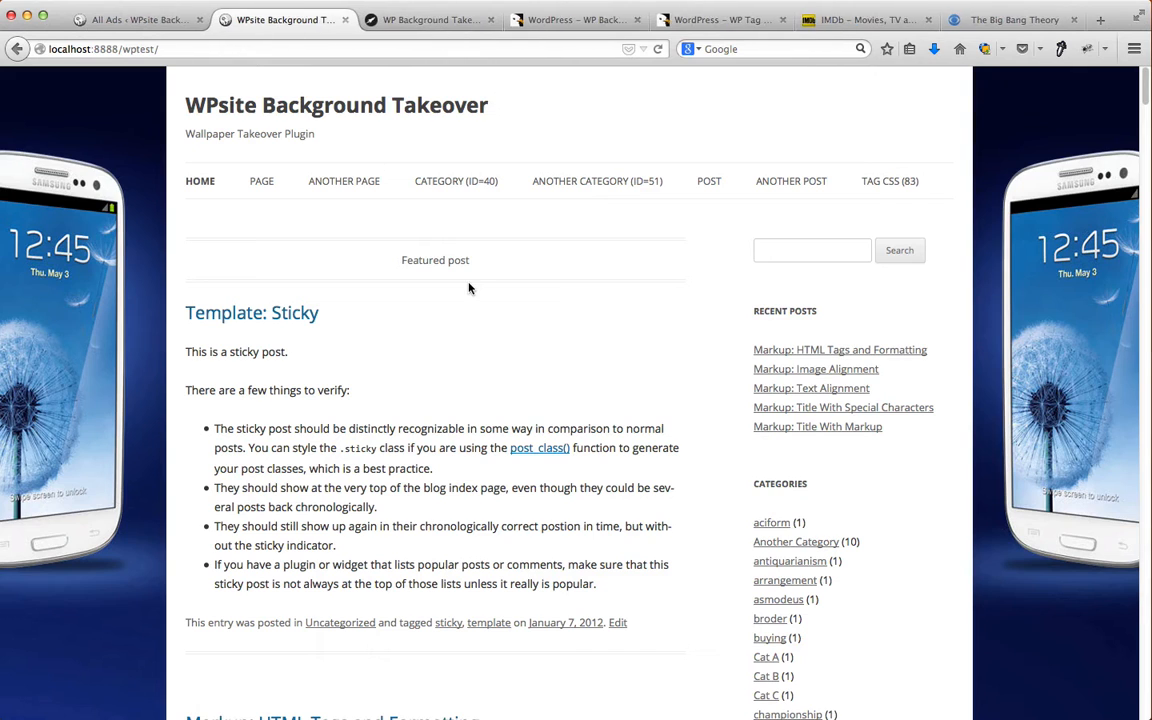
# Step: Check the wallpaper ad on the site's Another Page, Category (ID=40) and Post pages, and return to the home page
pyautogui.click(257, 182)
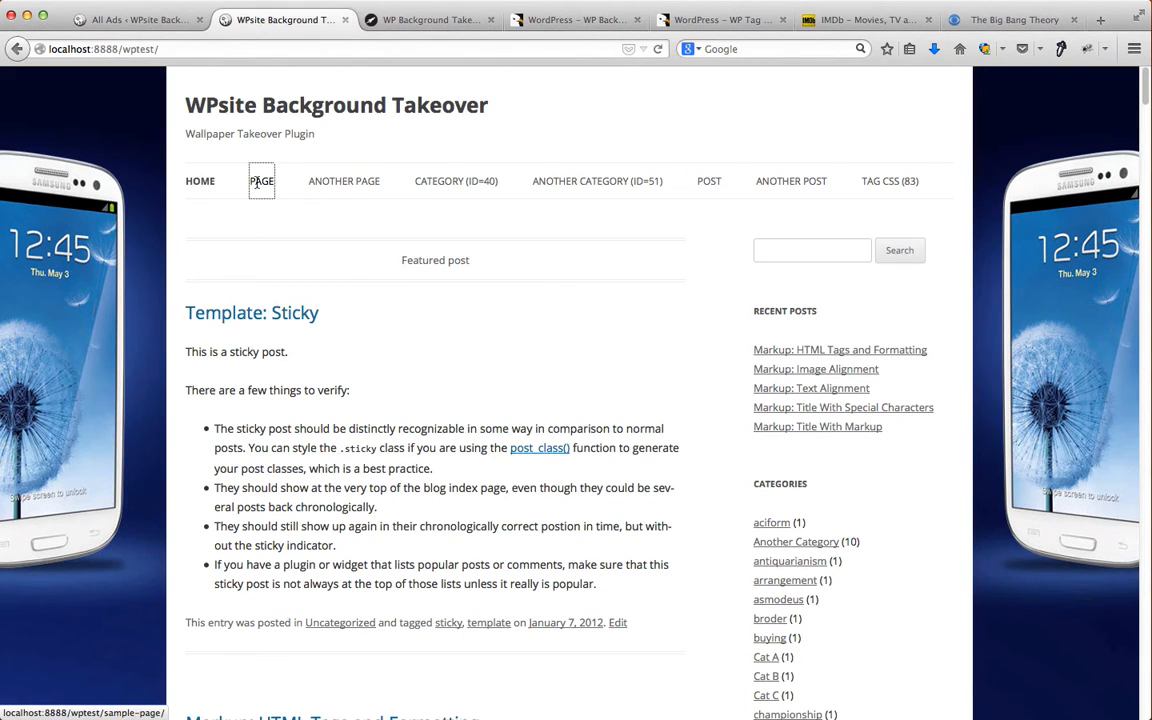
pyautogui.click(314, 181)
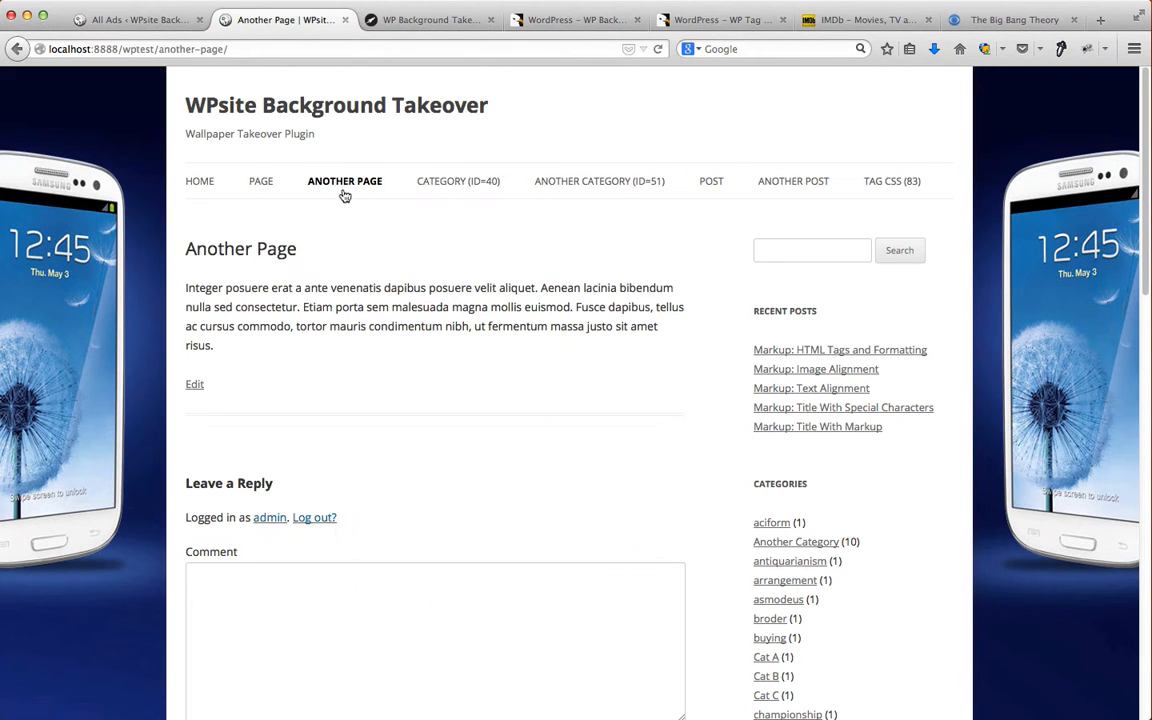
pyautogui.click(462, 190)
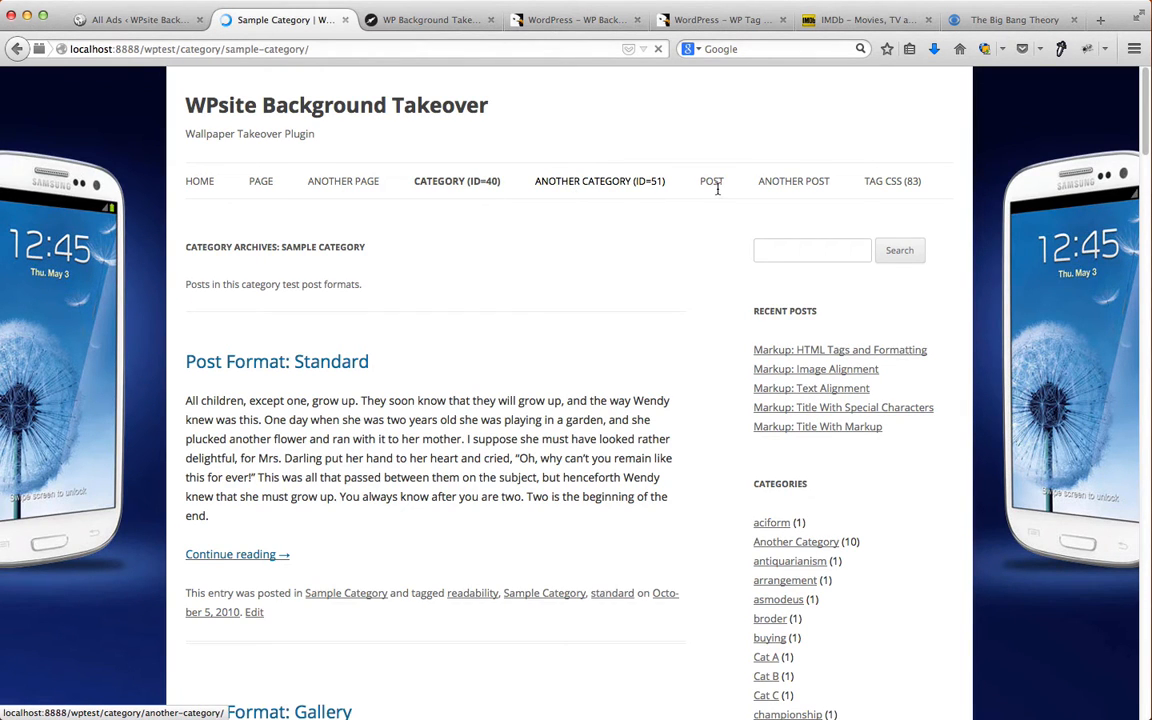
pyautogui.click(714, 183)
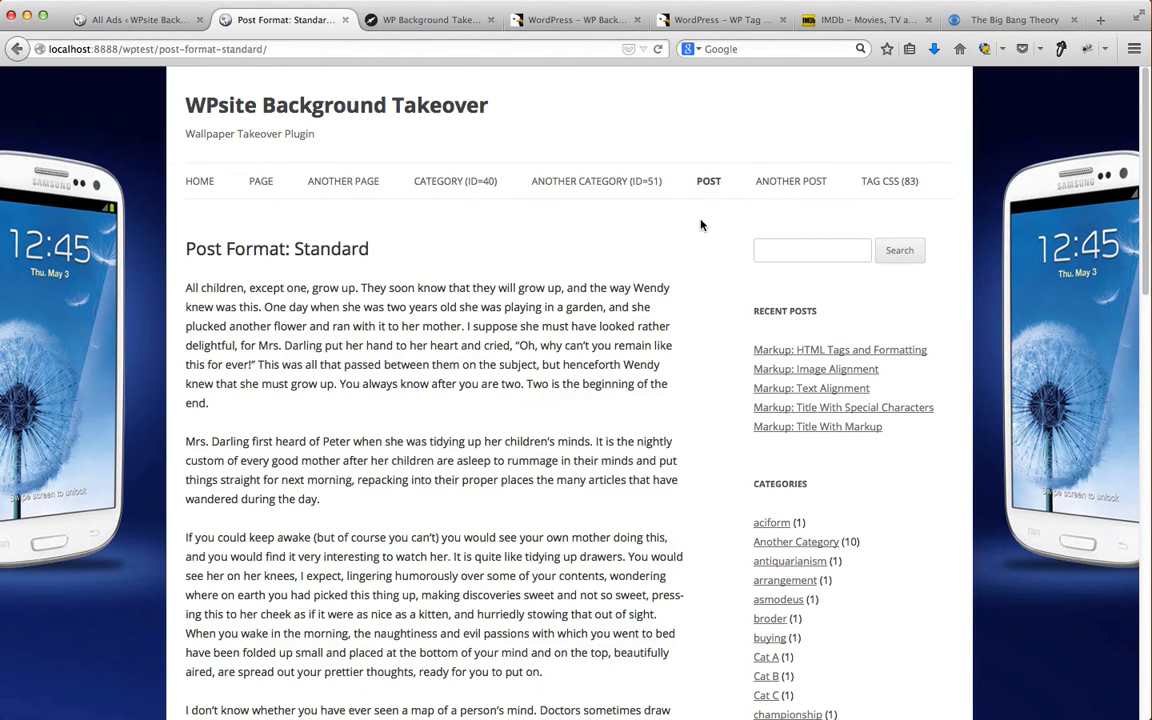
pyautogui.click(200, 180)
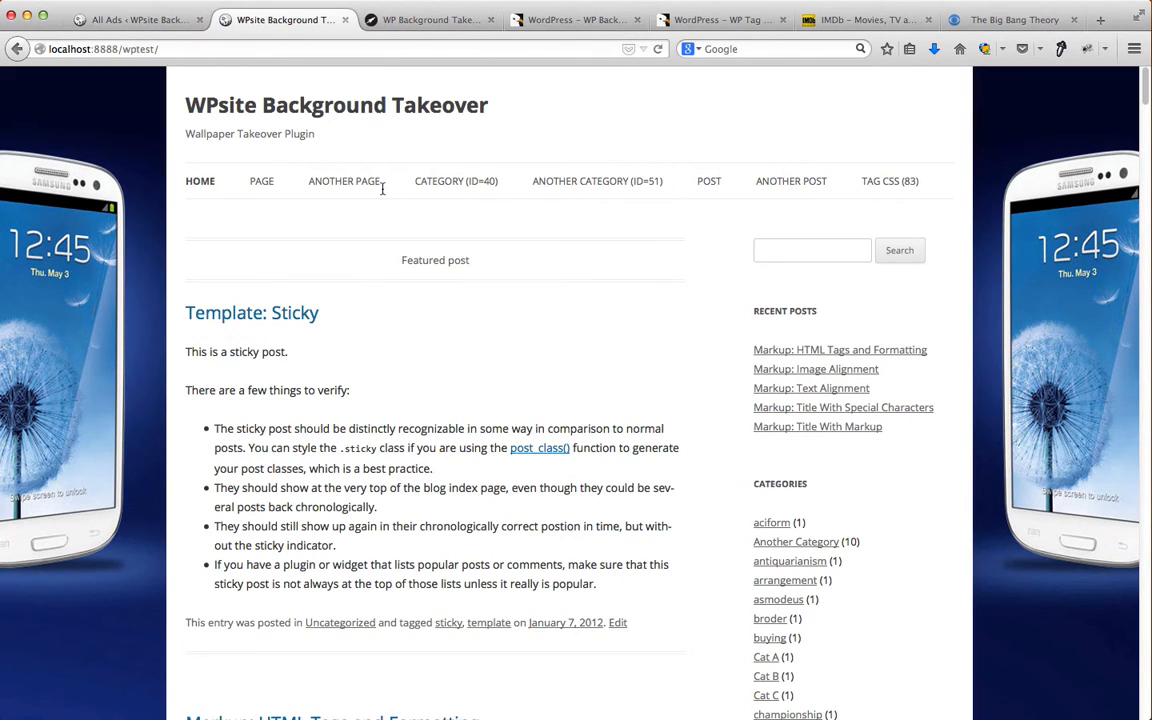
pyautogui.moveTo(499, 181); pyautogui.dragTo(416, 185)
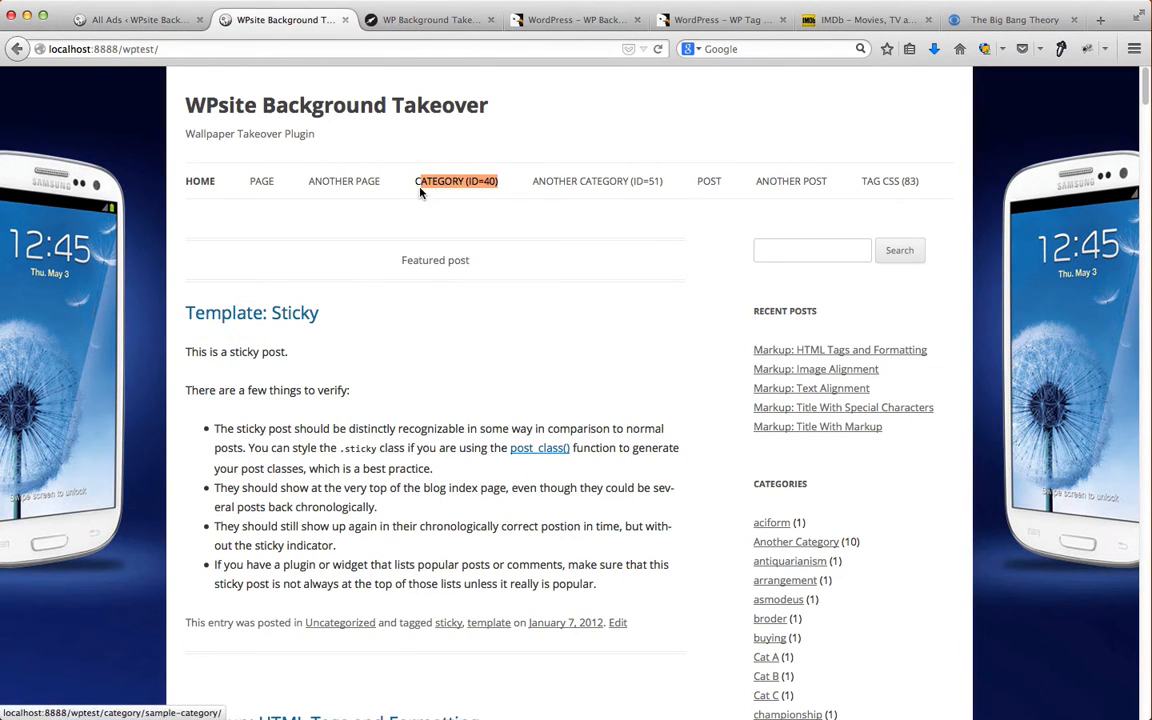
pyautogui.click(436, 145)
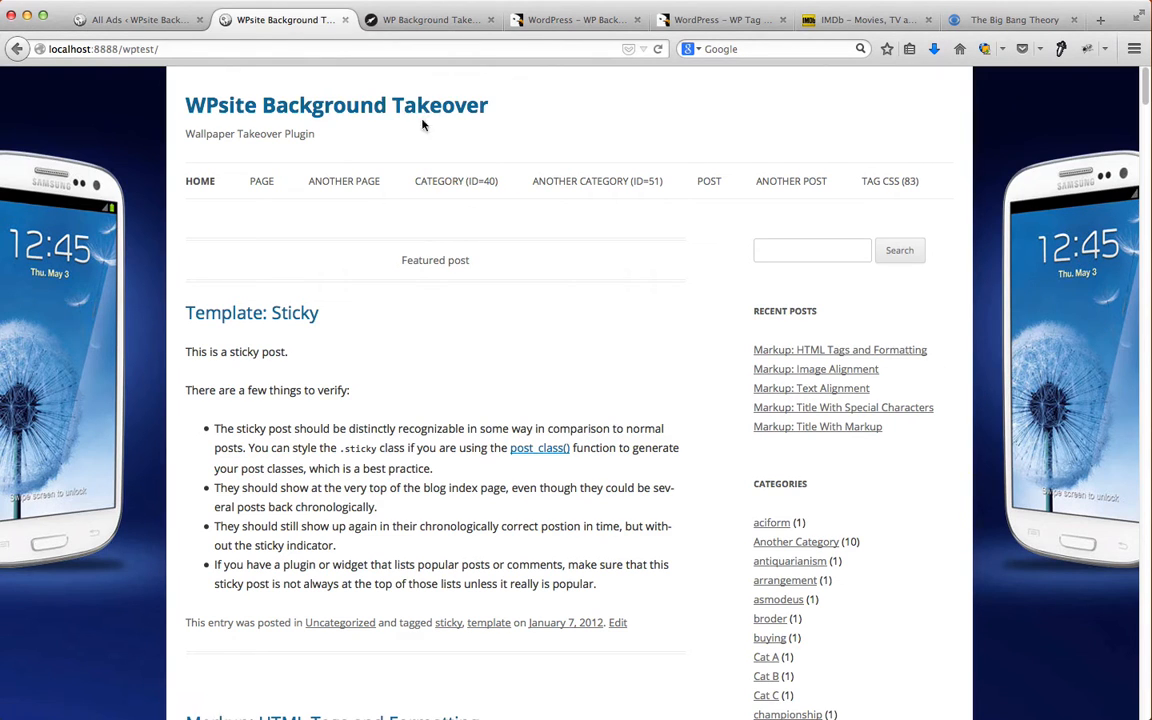
# Step: Return to the Ad Dashboard and start a new ad
pyautogui.click(170, 20)
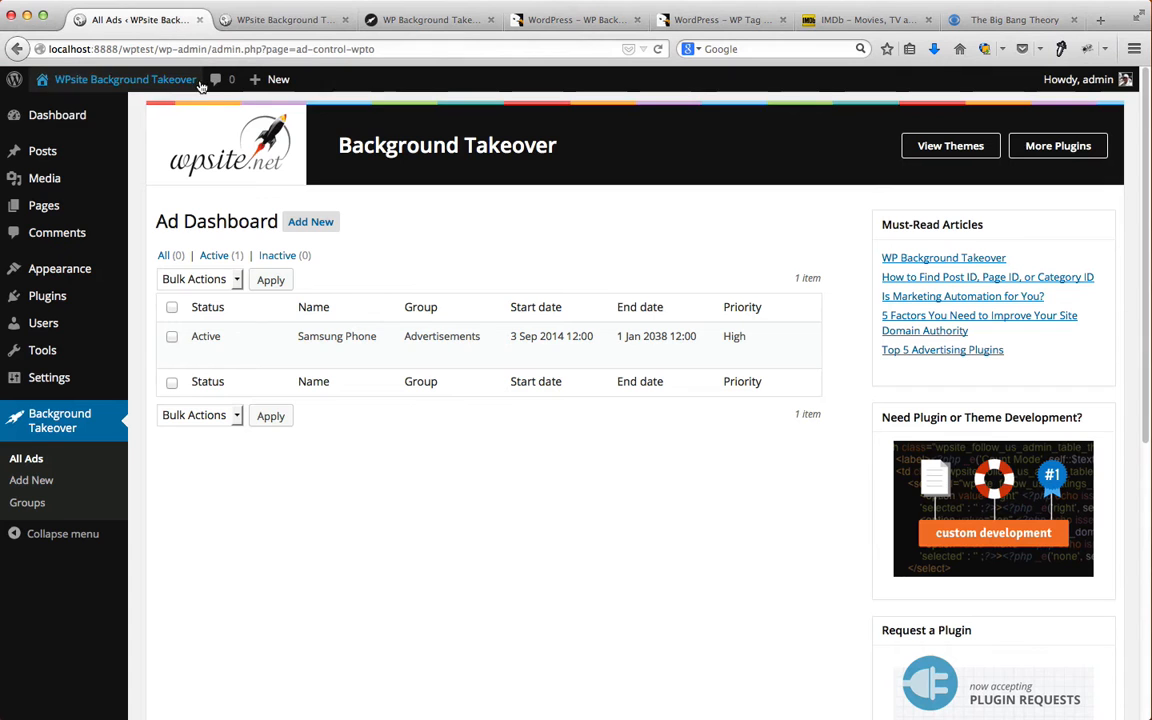
pyautogui.click(310, 222)
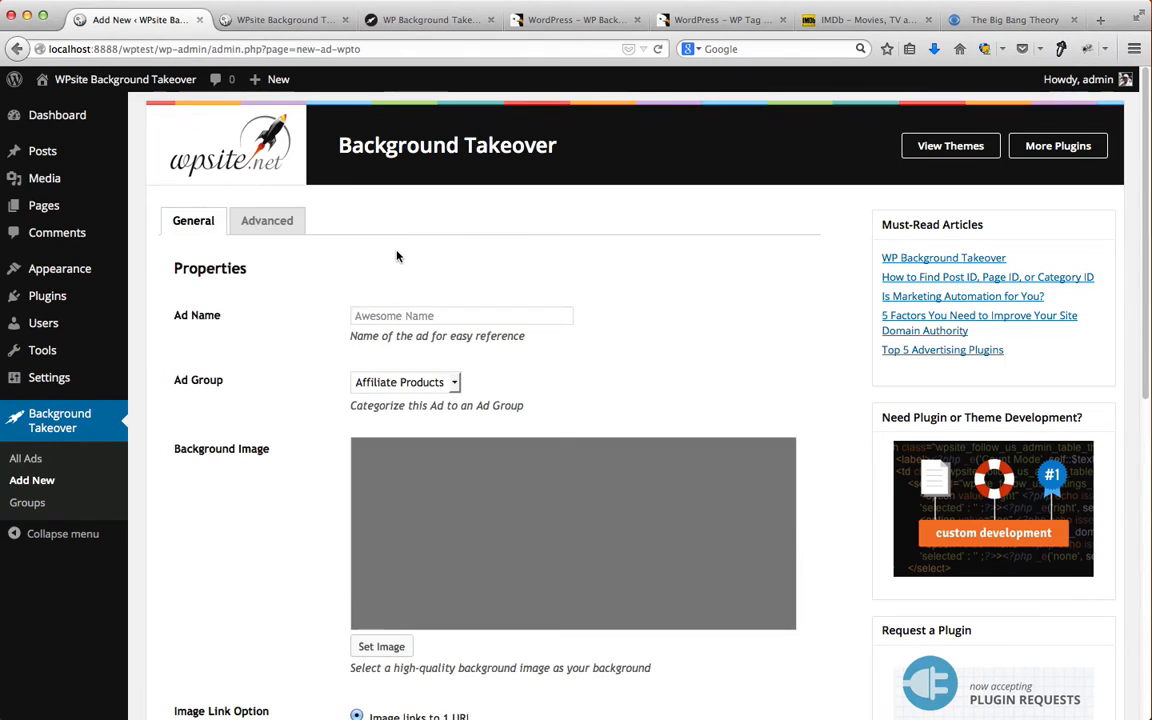
pyautogui.click(439, 313)
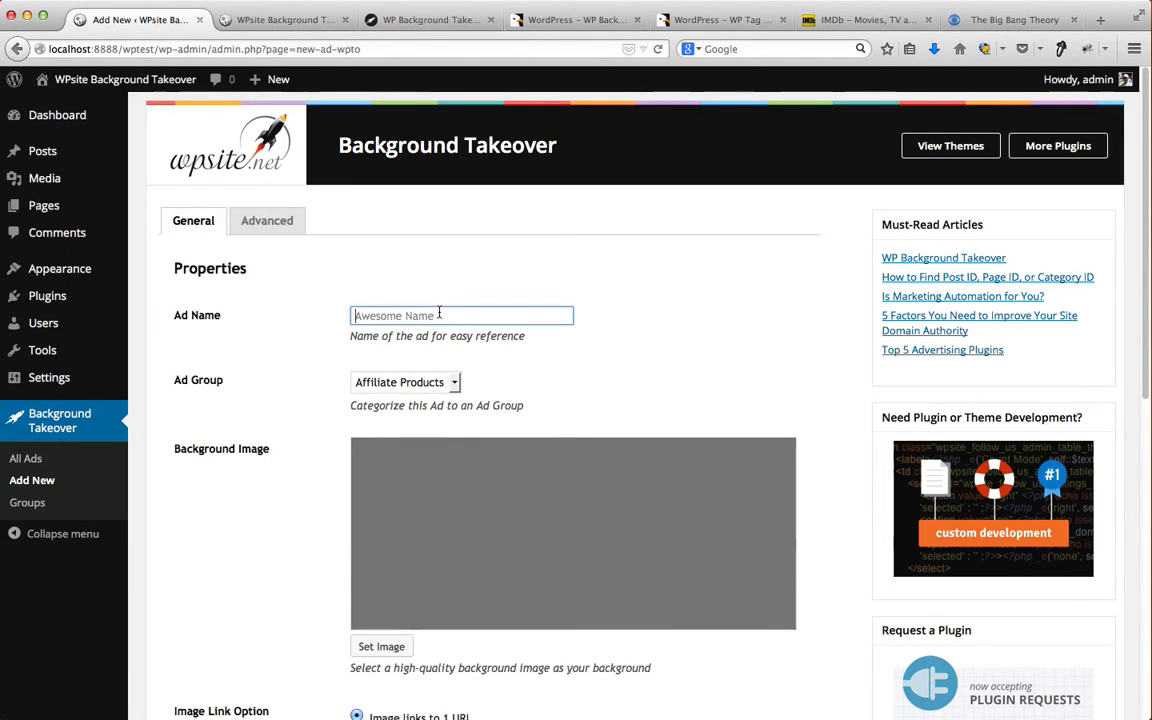
pyautogui.write('Affilia')
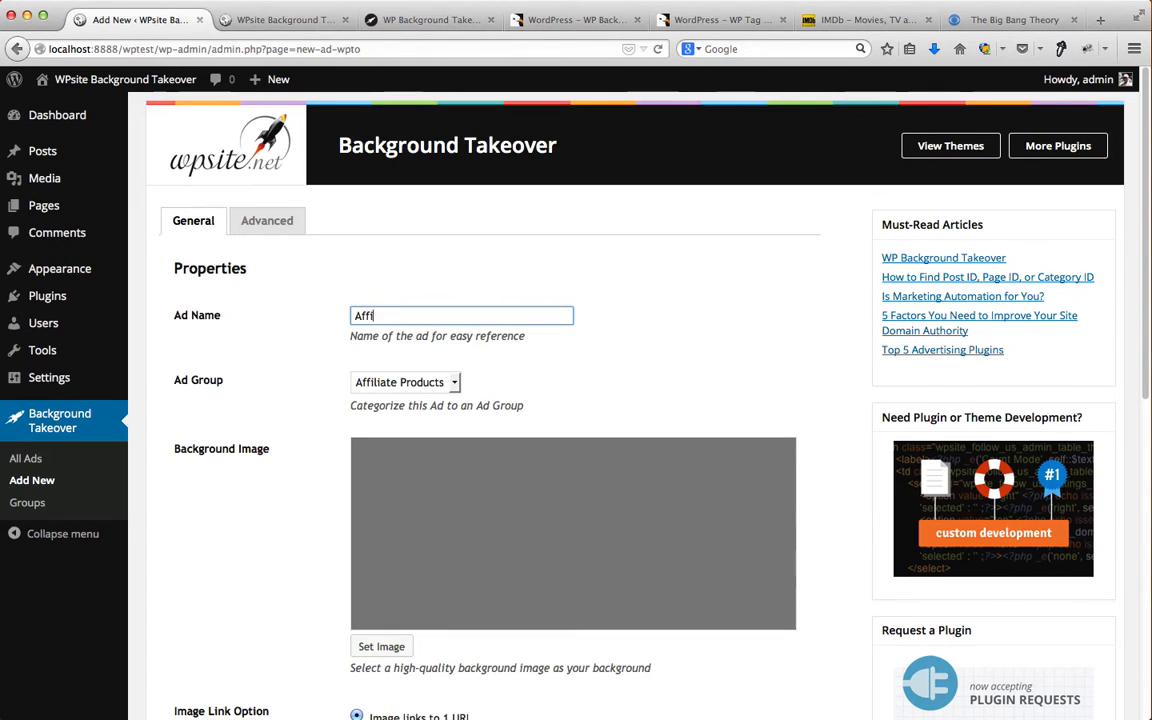
pyautogui.press('BackSpace')
pyautogui.press('BackSpace')
pyautogui.press('BackSpace')
pyautogui.press('BackSpace')
pyautogui.press('BackSpace')
pyautogui.press('BackSpace')
pyautogui.press('BackSpace')
# Step: Name the new ad "CodeCanyon Products"
pyautogui.write('Cod')
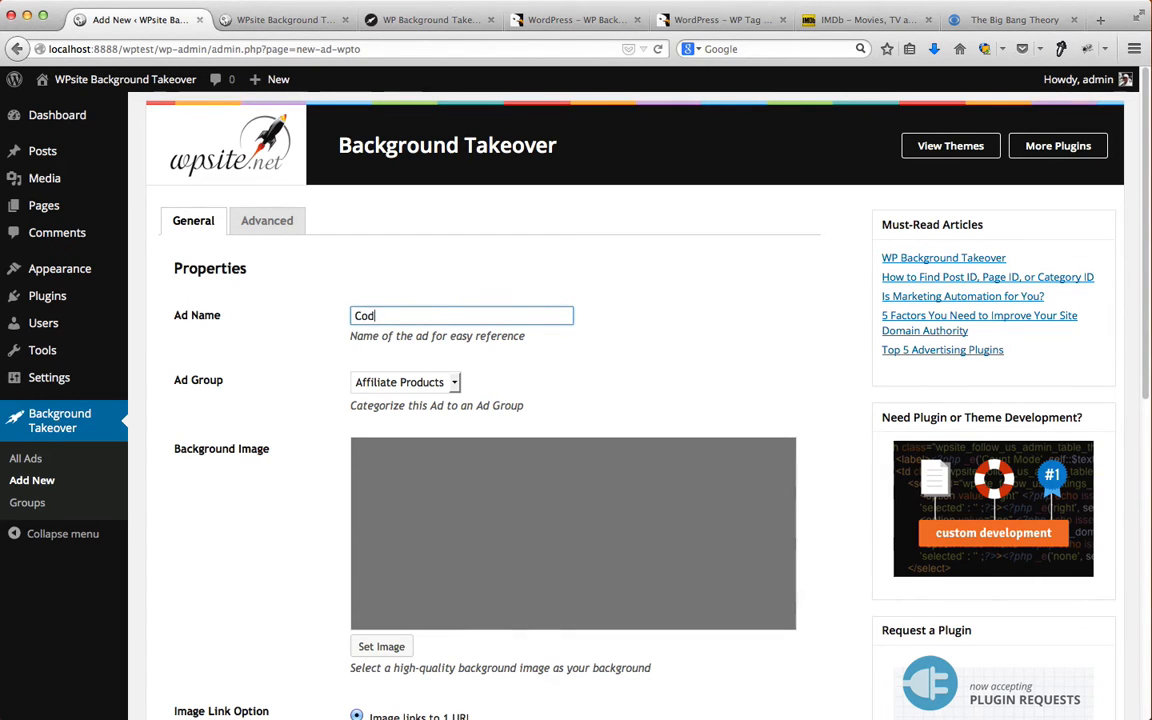
pyautogui.write('eCanyon Produ')
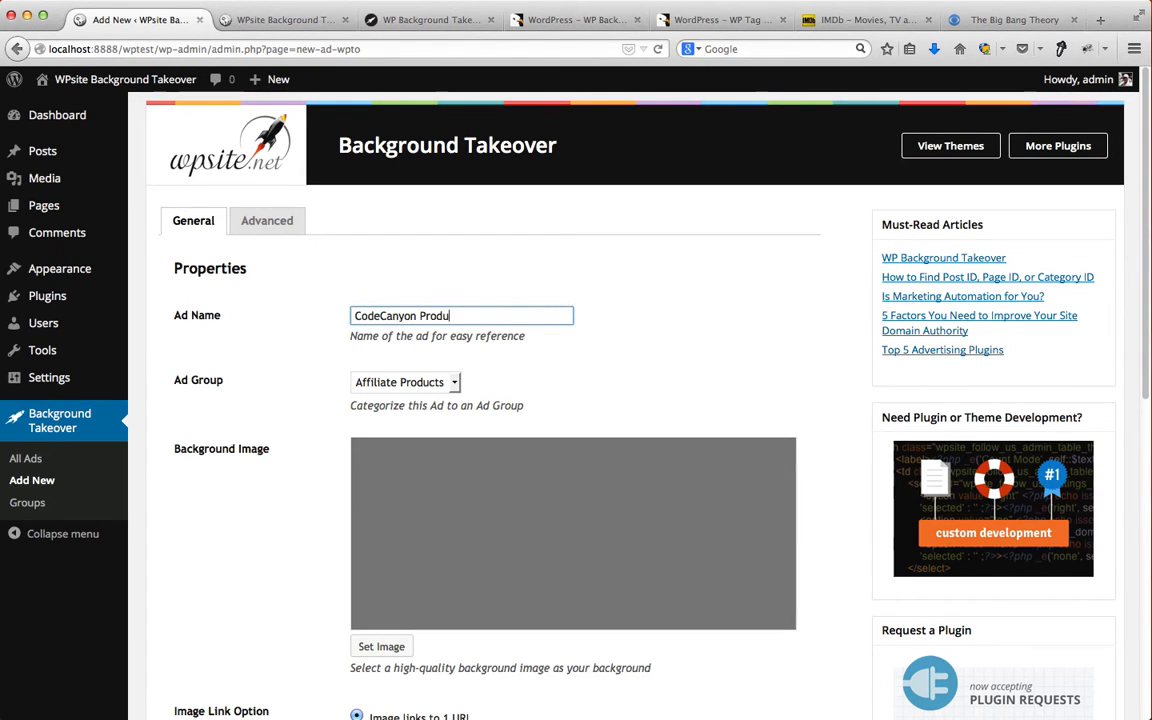
pyautogui.write('cts')
# Step: Upload background-takeover-template-v01-affiliateproducts.jpg to the media library and set it as the ad's background image
pyautogui.scroll(-5, 530, 368)
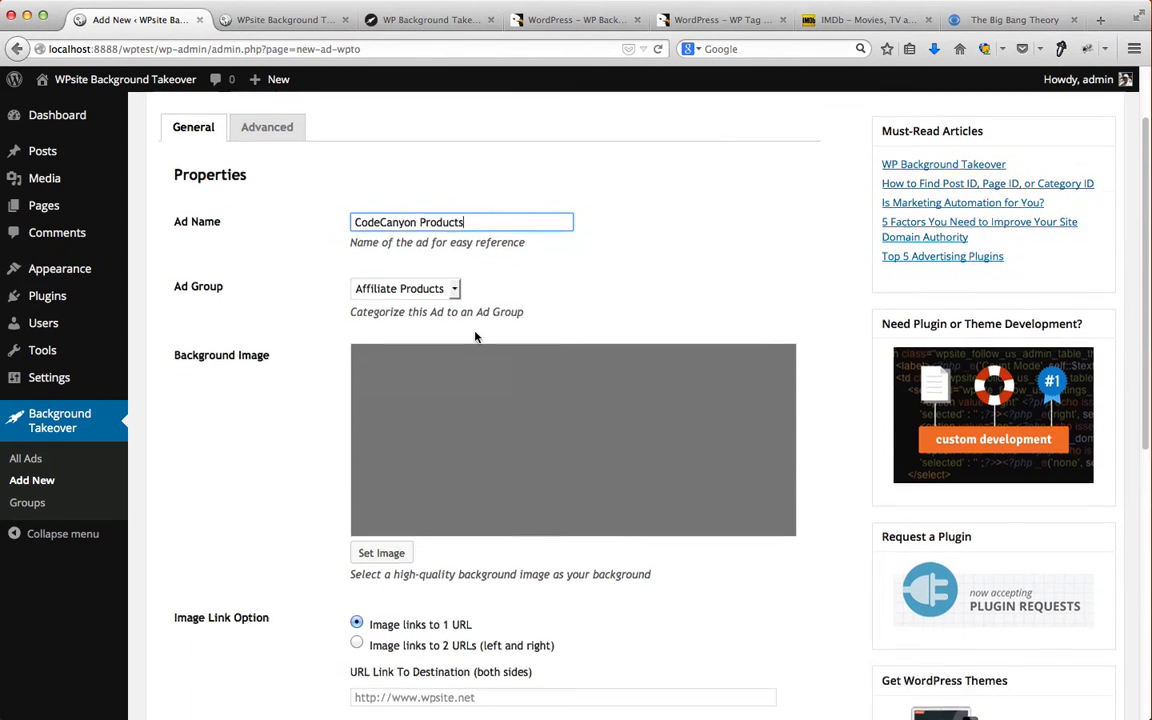
pyautogui.click(375, 402)
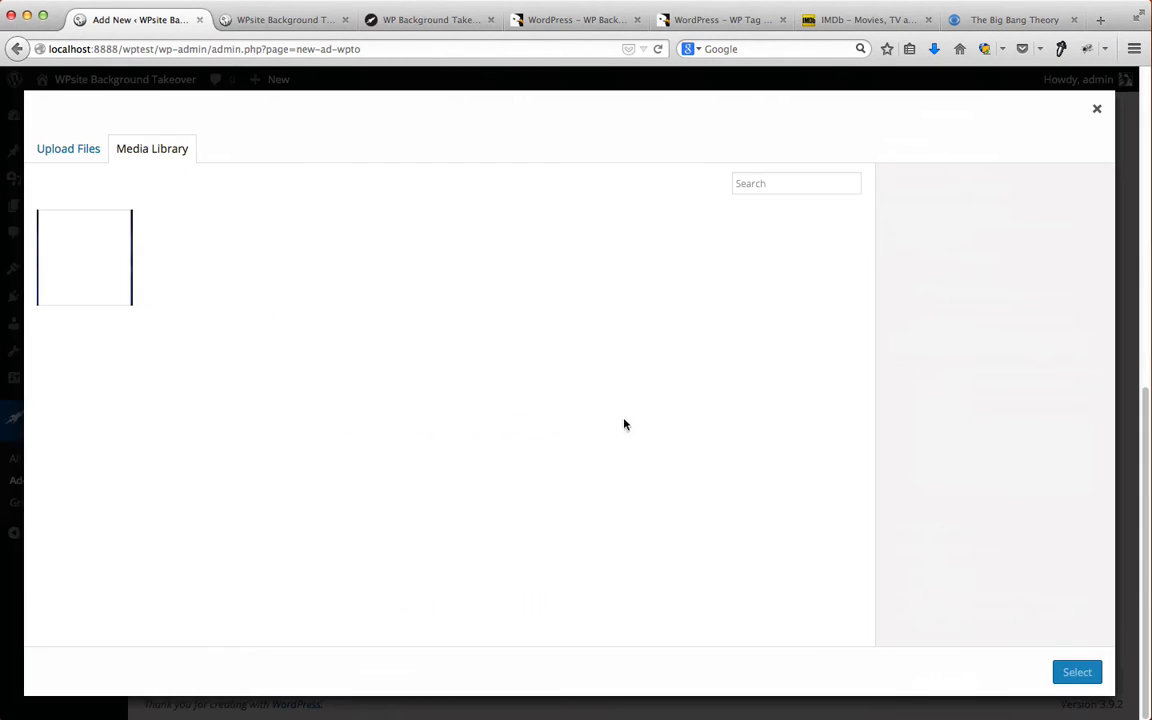
pyautogui.press('super+Tab')
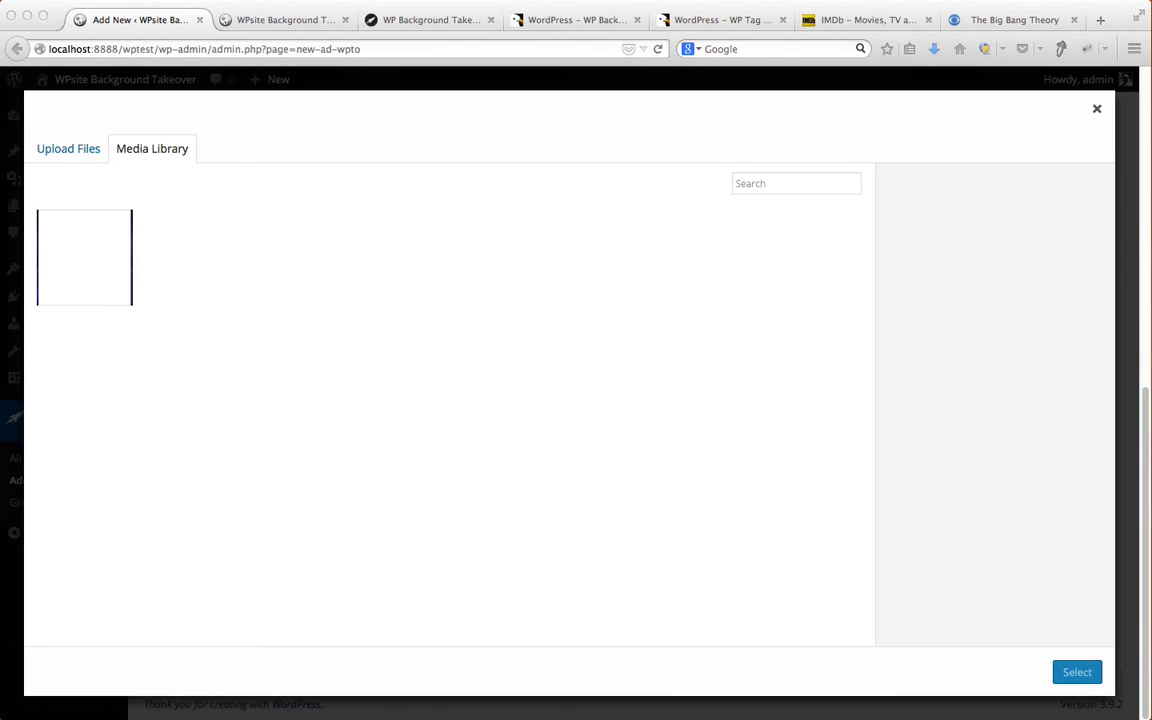
pyautogui.moveTo(650, 450); pyautogui.dragTo(501, 352)
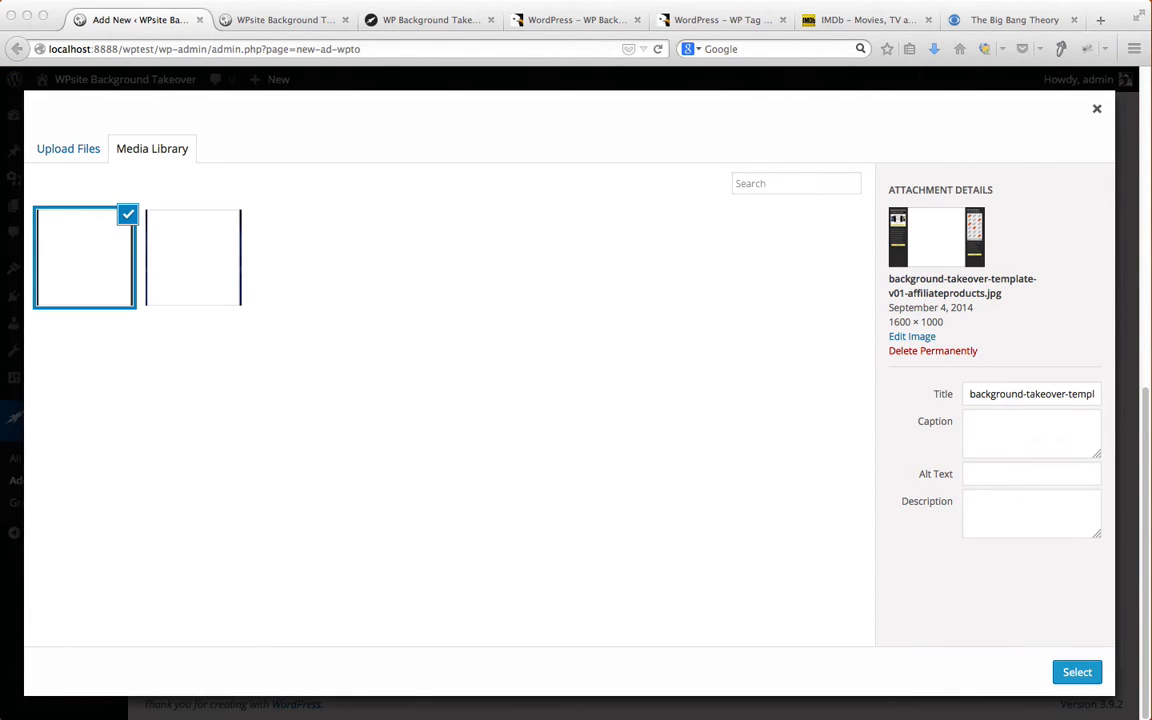
pyautogui.click(1092, 677)
pyautogui.click(1085, 675)
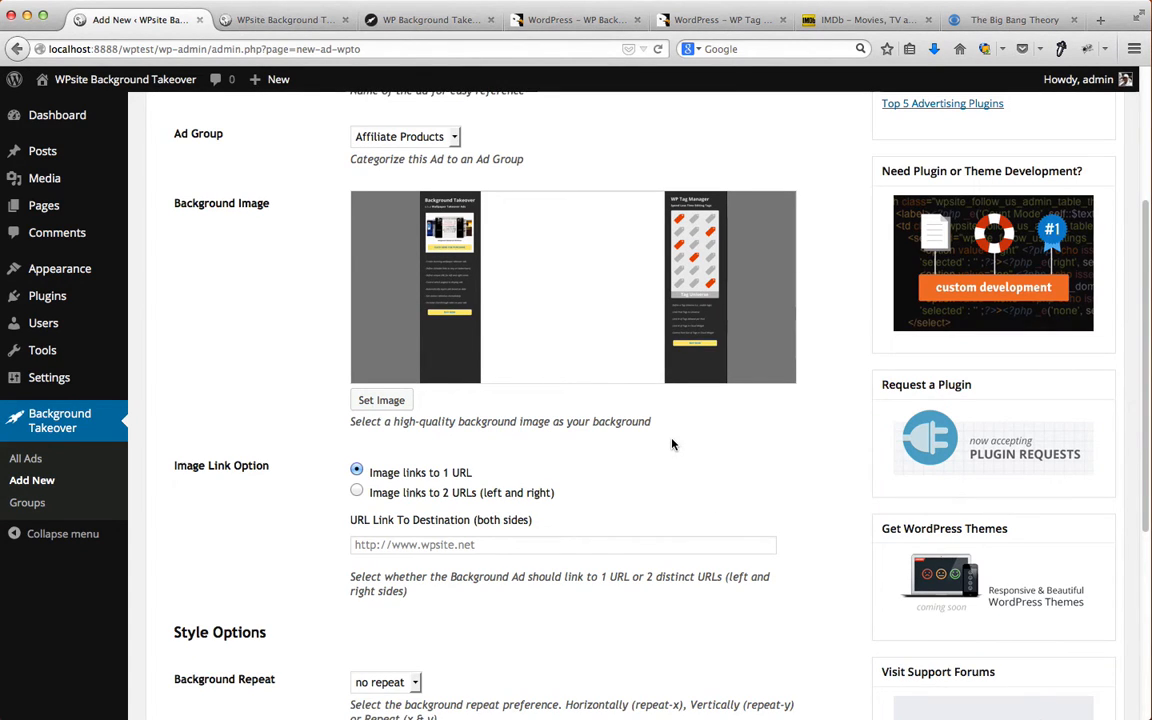
# Step: Review the CodeCanyon pages for WP Background Takeover Advertisements and WP Tag Manager, and return to the ad form
pyautogui.click(571, 22)
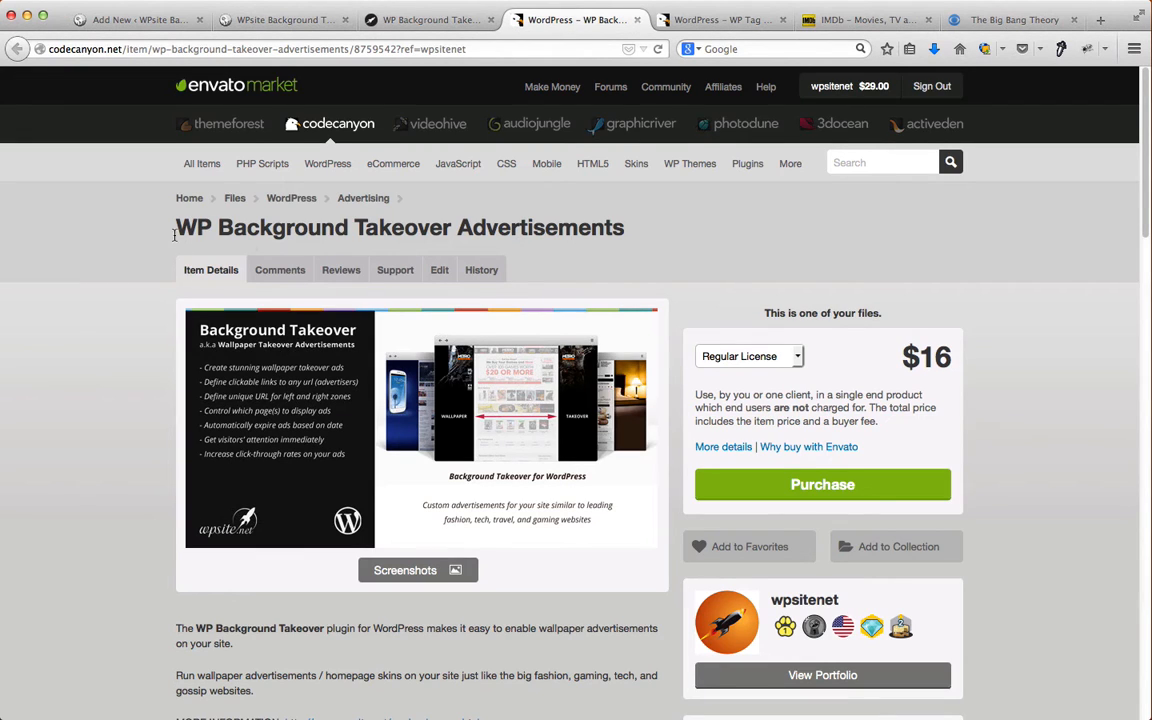
pyautogui.moveTo(178, 229); pyautogui.dragTo(620, 244)
pyautogui.click(705, 19)
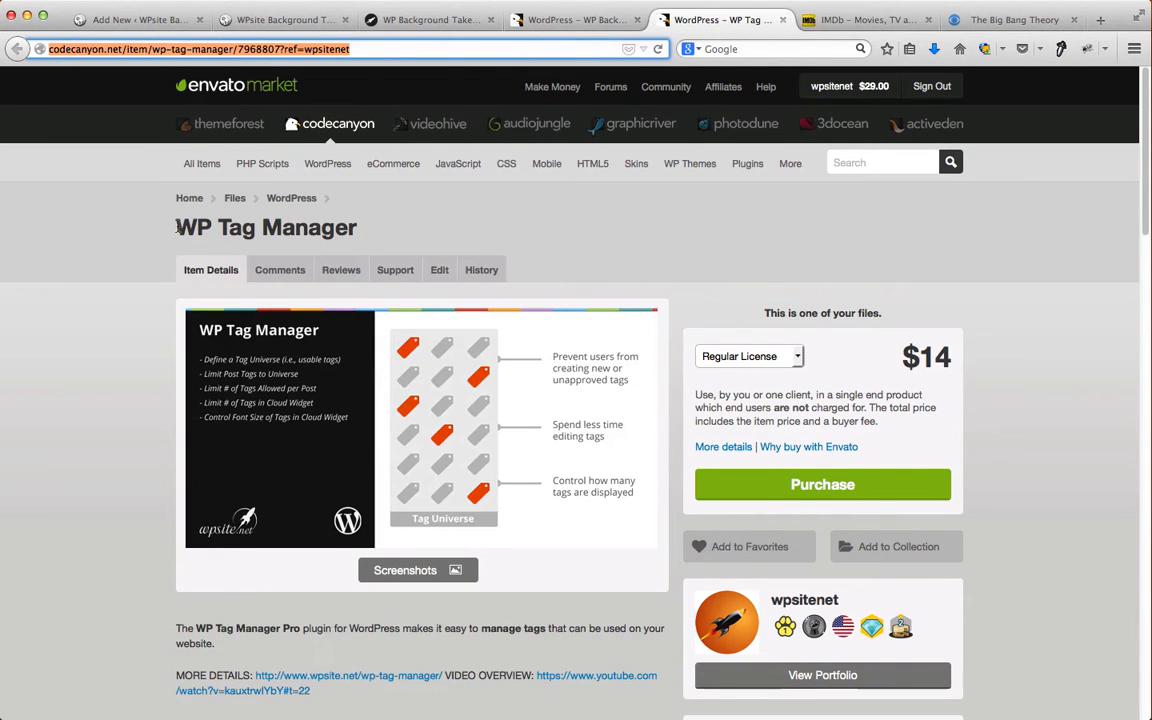
pyautogui.moveTo(177, 228); pyautogui.dragTo(361, 236)
pyautogui.click(400, 233)
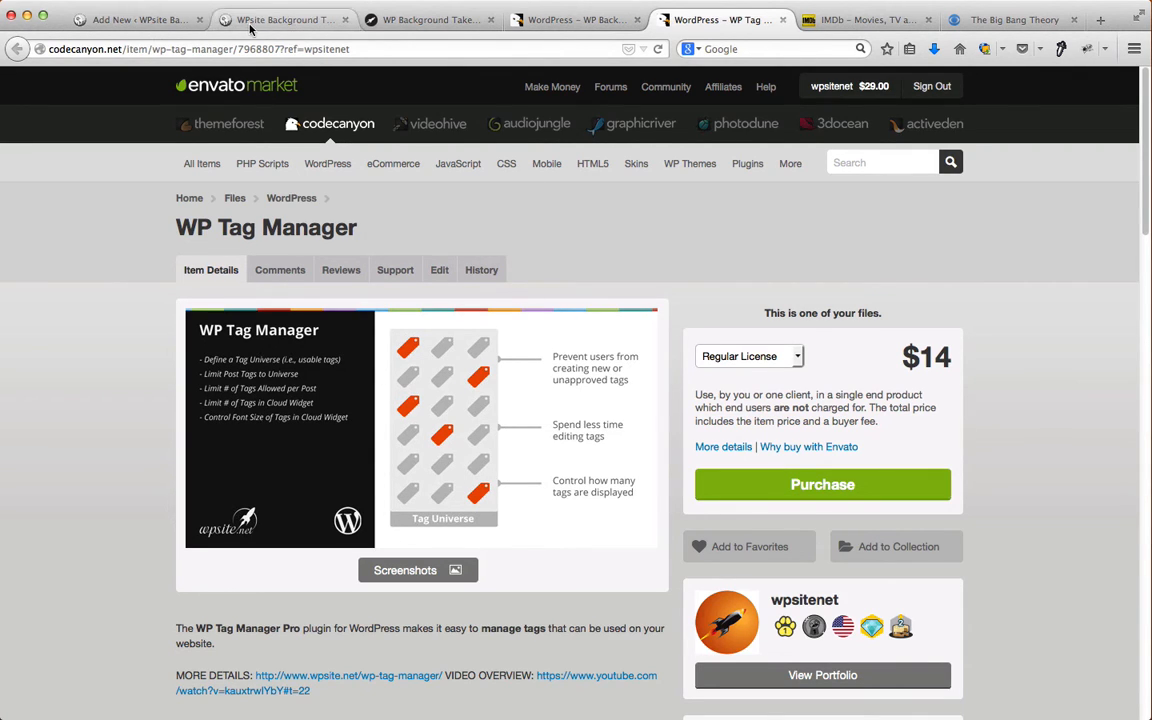
pyautogui.click(168, 28)
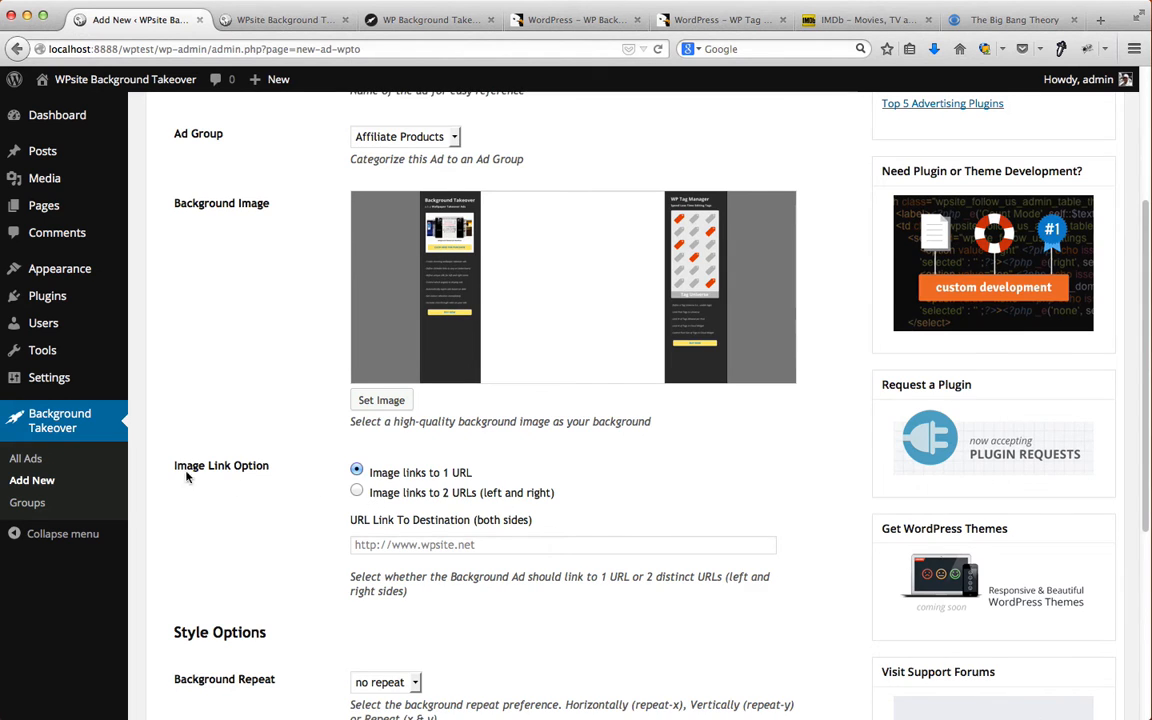
# Step: Set the image to link to 2 URLs and use codecanyon.net/item/wp-background-takeover-advertisements/8759542?ref=wpsitenet as the left-side destination
pyautogui.moveTo(175, 467); pyautogui.dragTo(281, 481)
pyautogui.click(356, 490)
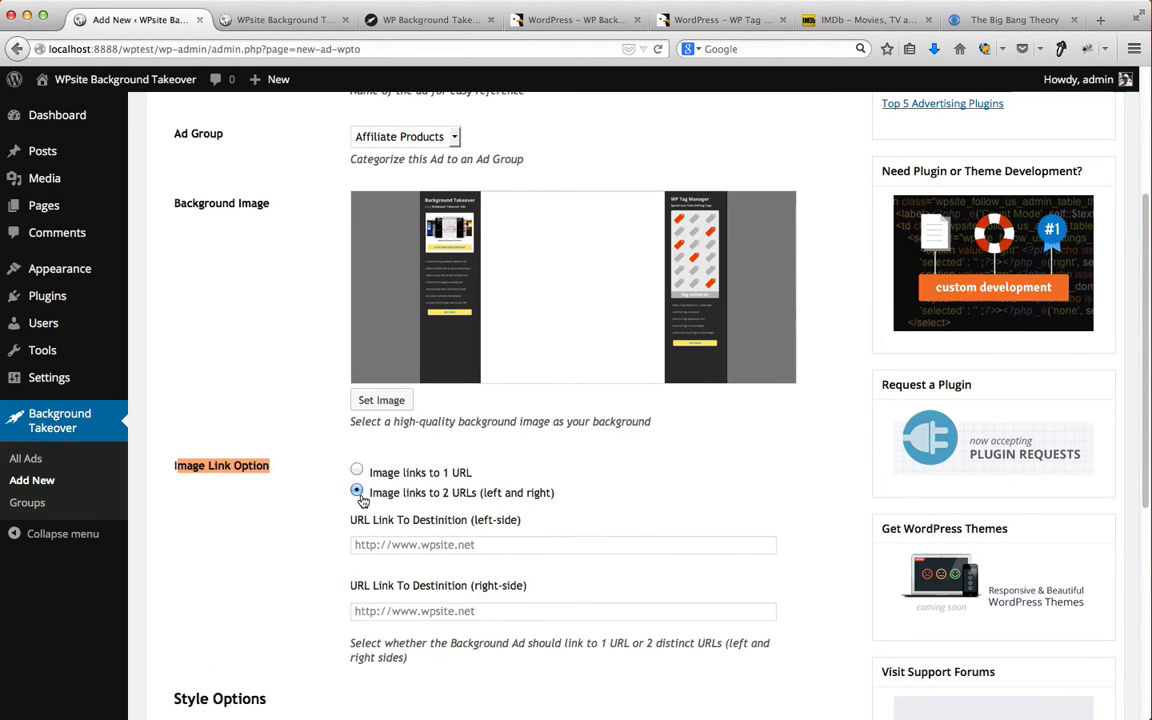
pyautogui.scroll(-1, 470, 528)
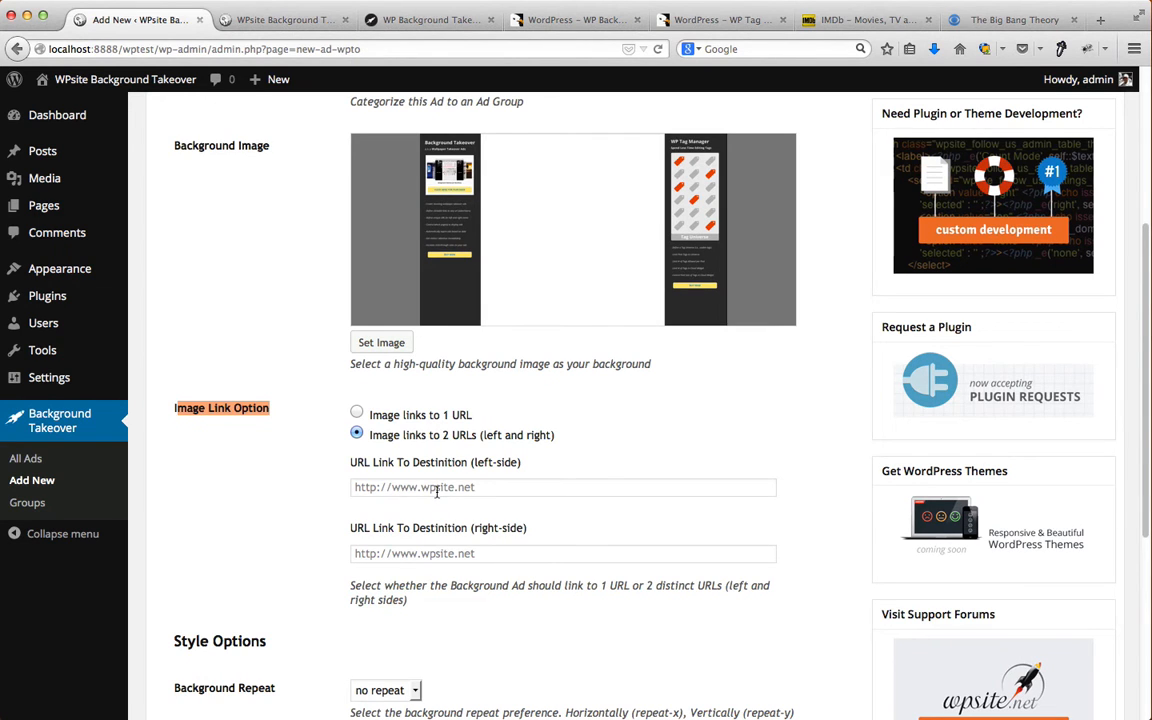
pyautogui.click(437, 491)
pyautogui.click(560, 19)
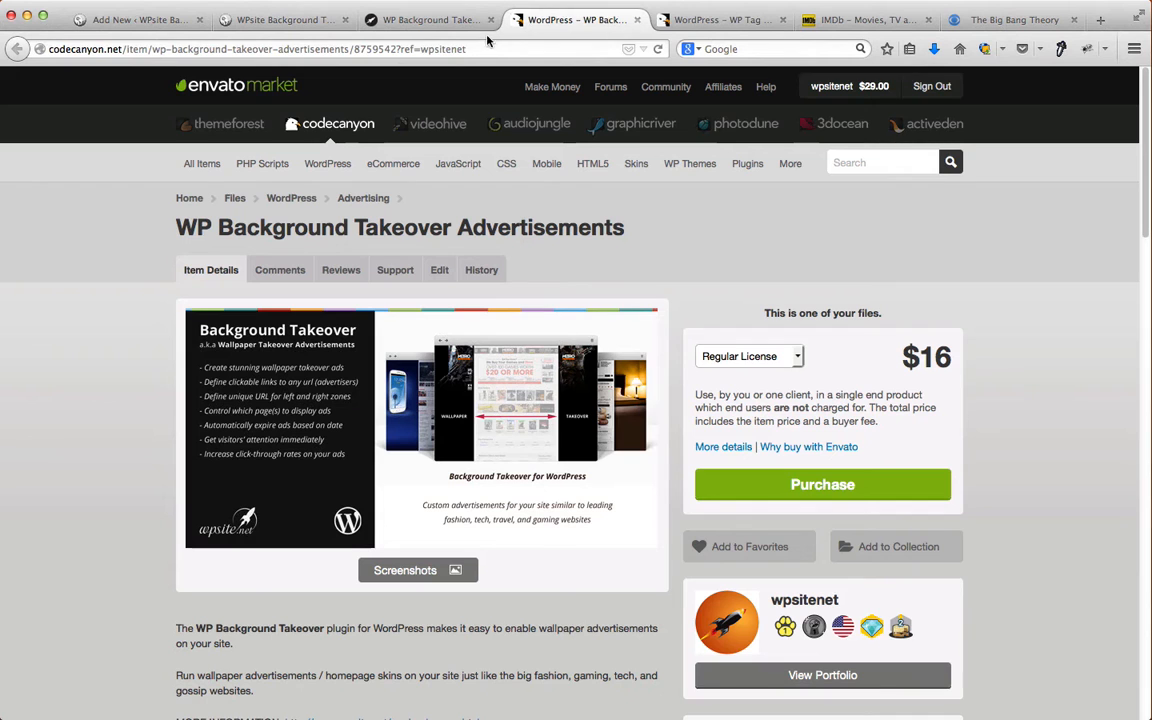
pyautogui.click(487, 47)
pyautogui.press('super+c')
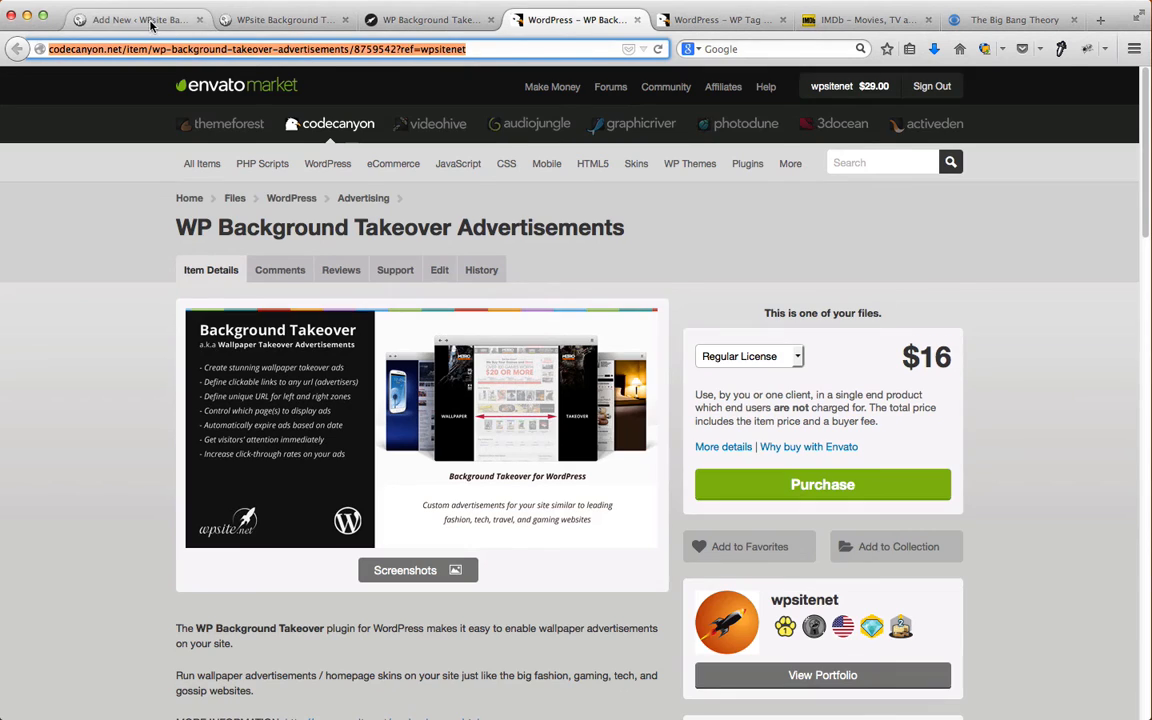
pyautogui.click(140, 19)
pyautogui.press('super+v')
# Step: Copy the WP Tag Manager page address, codecanyon.net/item/wp-tag-manager/7968807?ref=wpsitenet, into the right-side destination URL
pyautogui.click(718, 19)
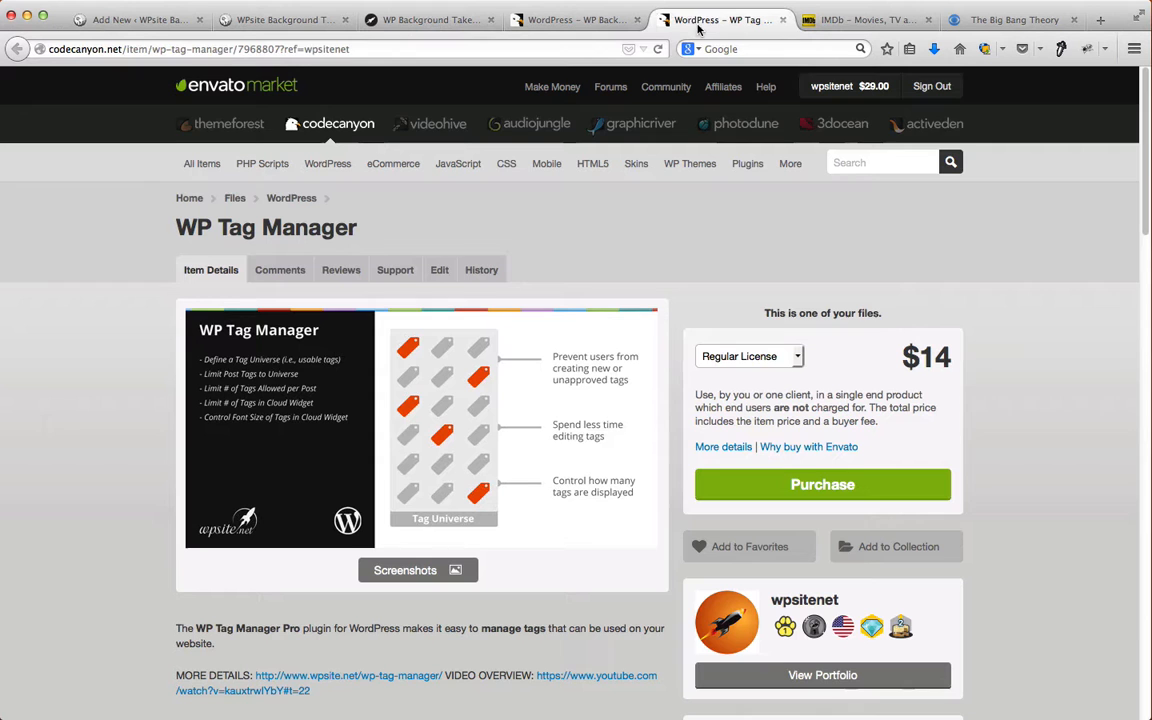
pyautogui.click(278, 49)
pyautogui.press('super+c')
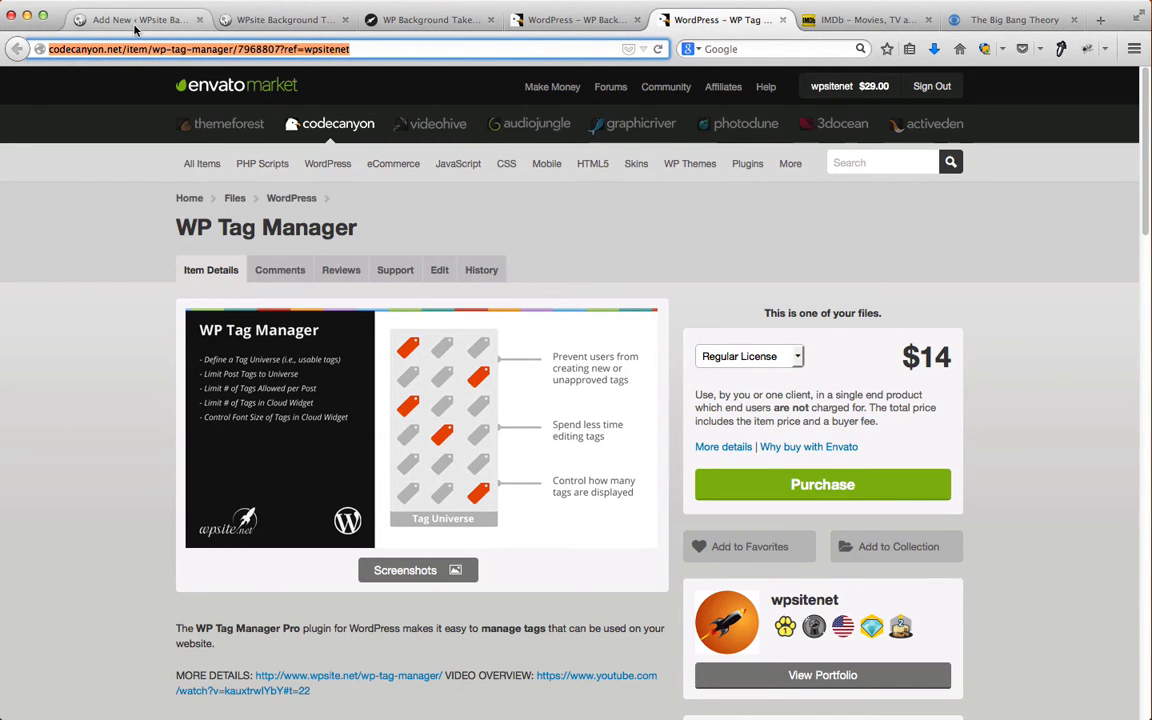
pyautogui.click(140, 19)
pyautogui.click(473, 553)
pyautogui.press('super+v')
# Step: Restrict the ad's display to specific pages, showing it only on all category archives, and save the ad
pyautogui.scroll(-5, 605, 519)
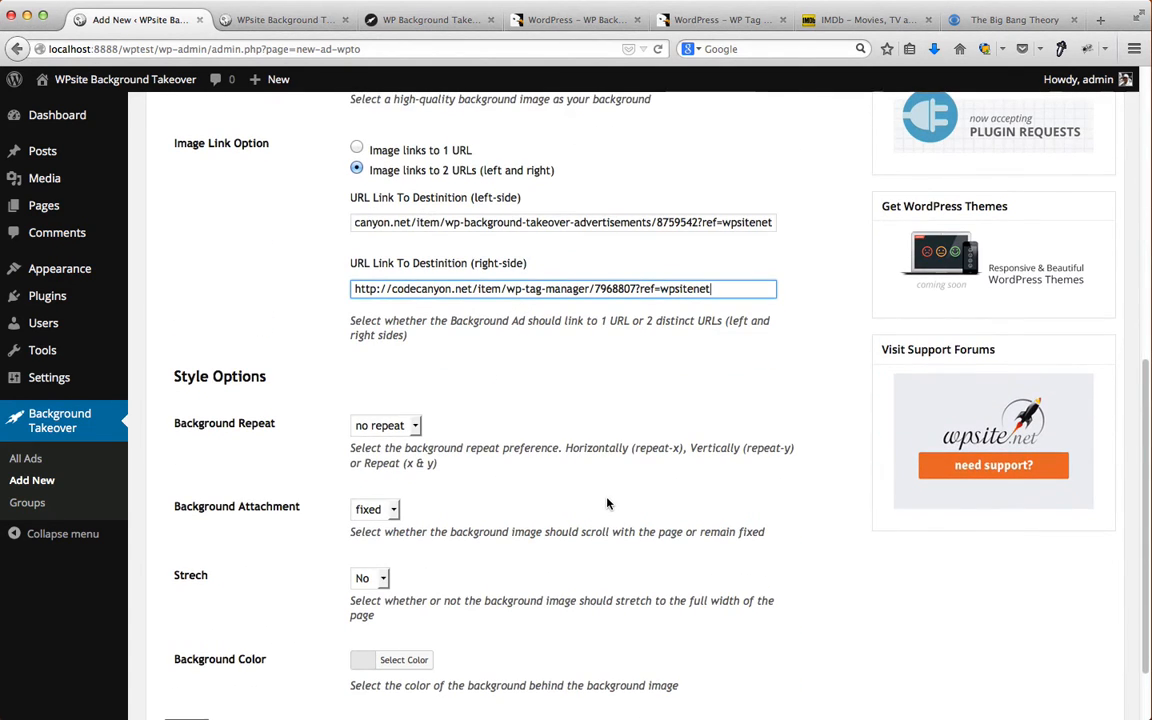
pyautogui.scroll(7, 607, 503)
pyautogui.scroll(-6, 607, 503)
pyautogui.scroll(-2, 606, 502)
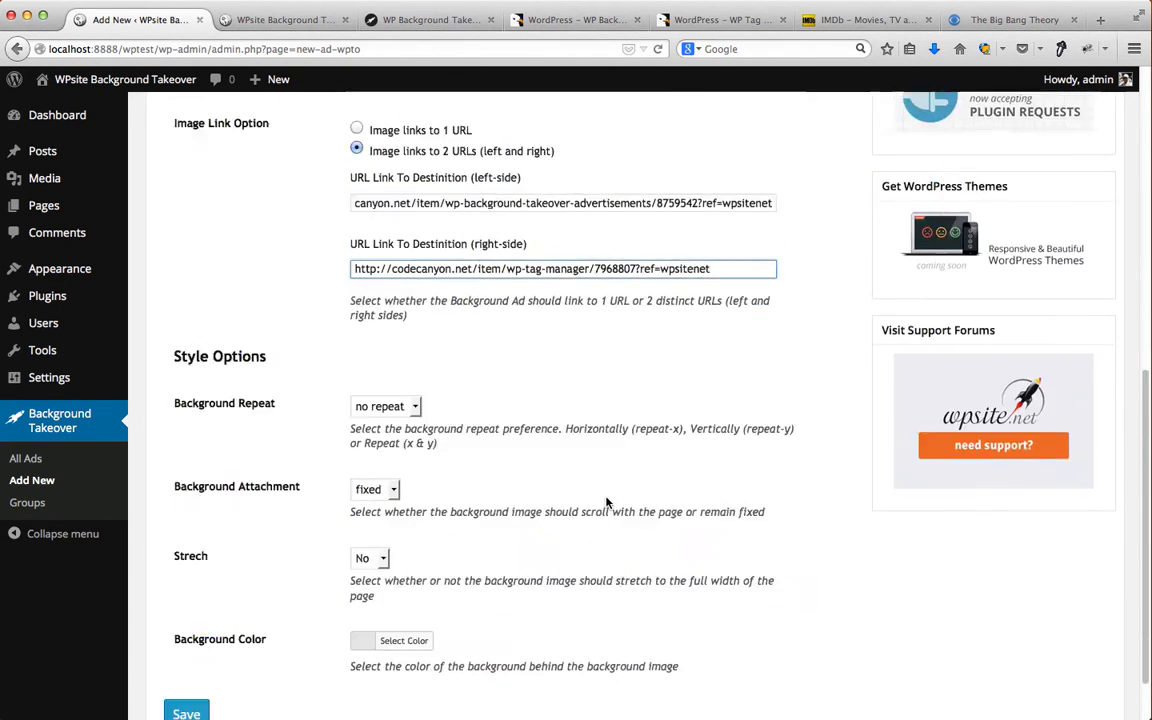
pyautogui.scroll(12, 606, 502)
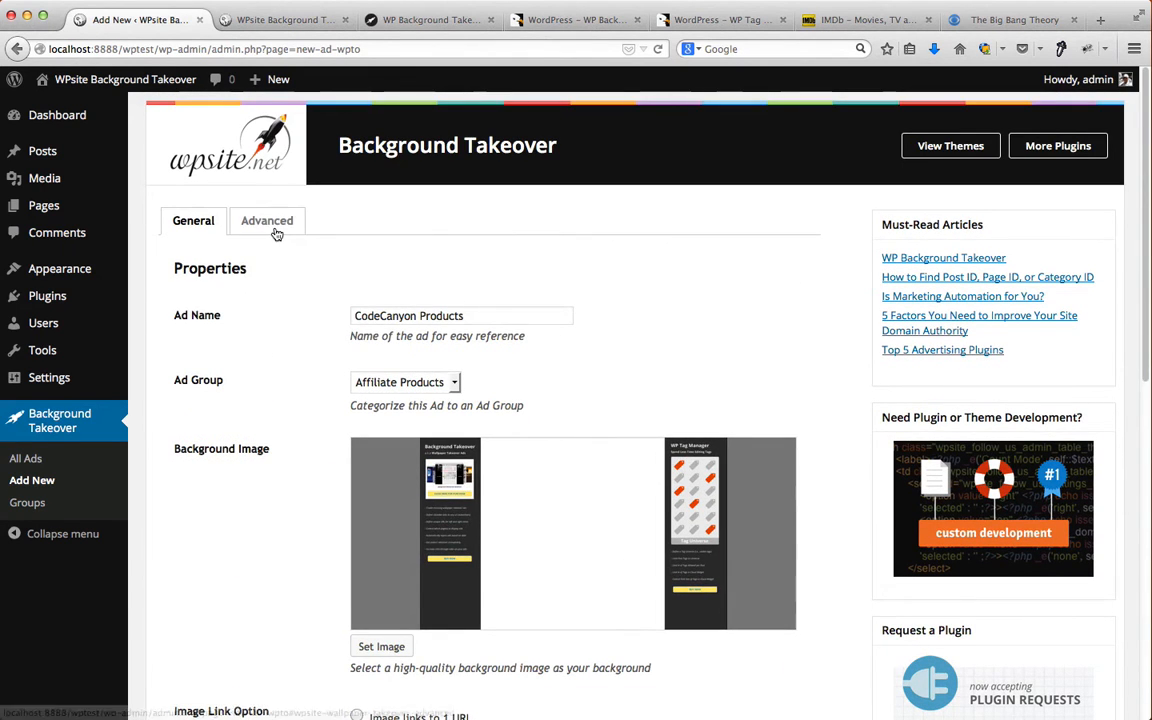
pyautogui.click(273, 226)
pyautogui.scroll(-4, 355, 430)
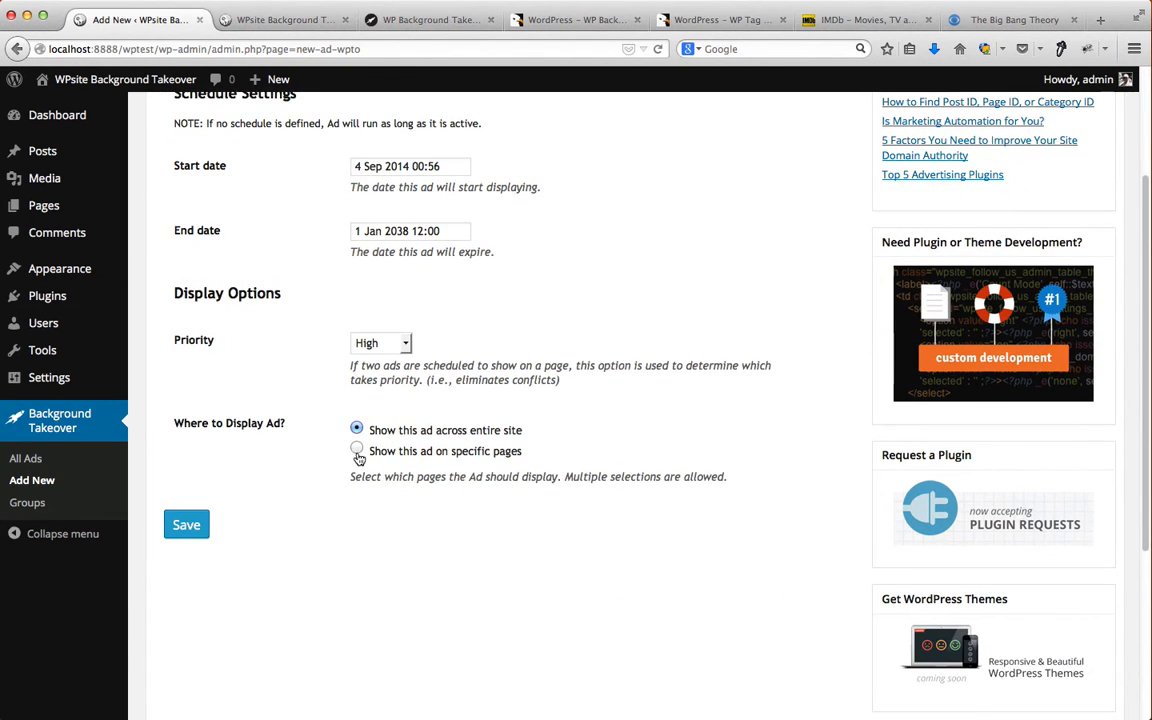
pyautogui.click(357, 449)
pyautogui.scroll(-2, 340, 488)
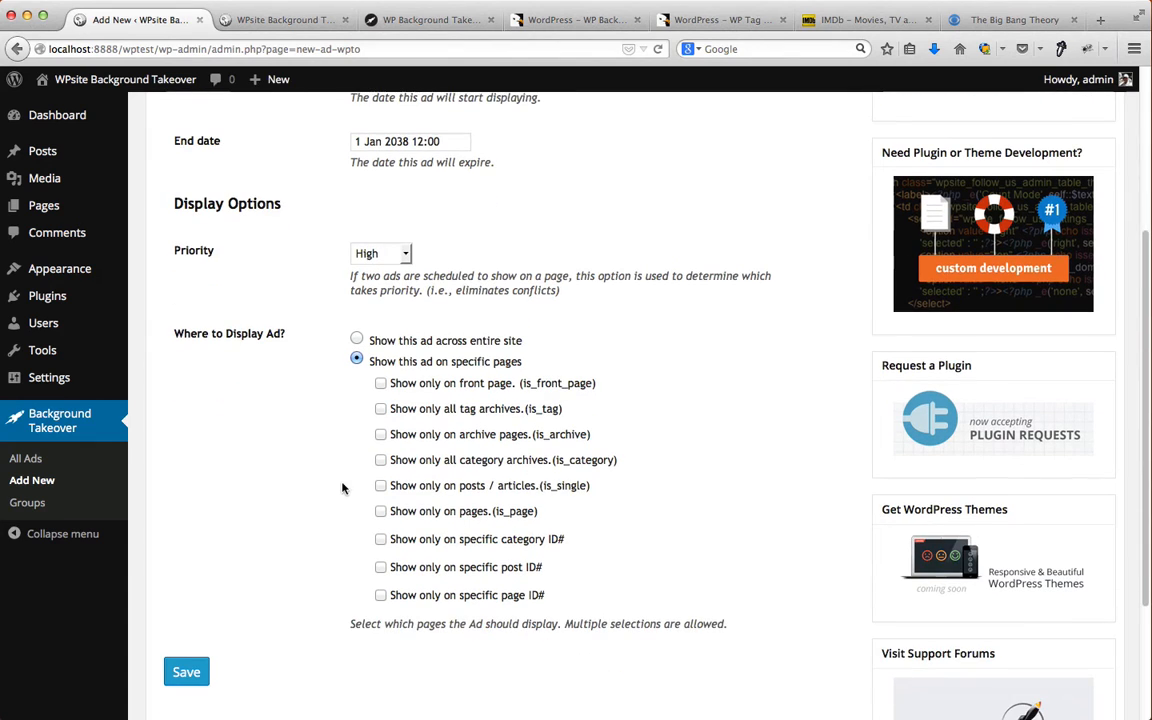
pyautogui.click(380, 462)
pyautogui.click(187, 672)
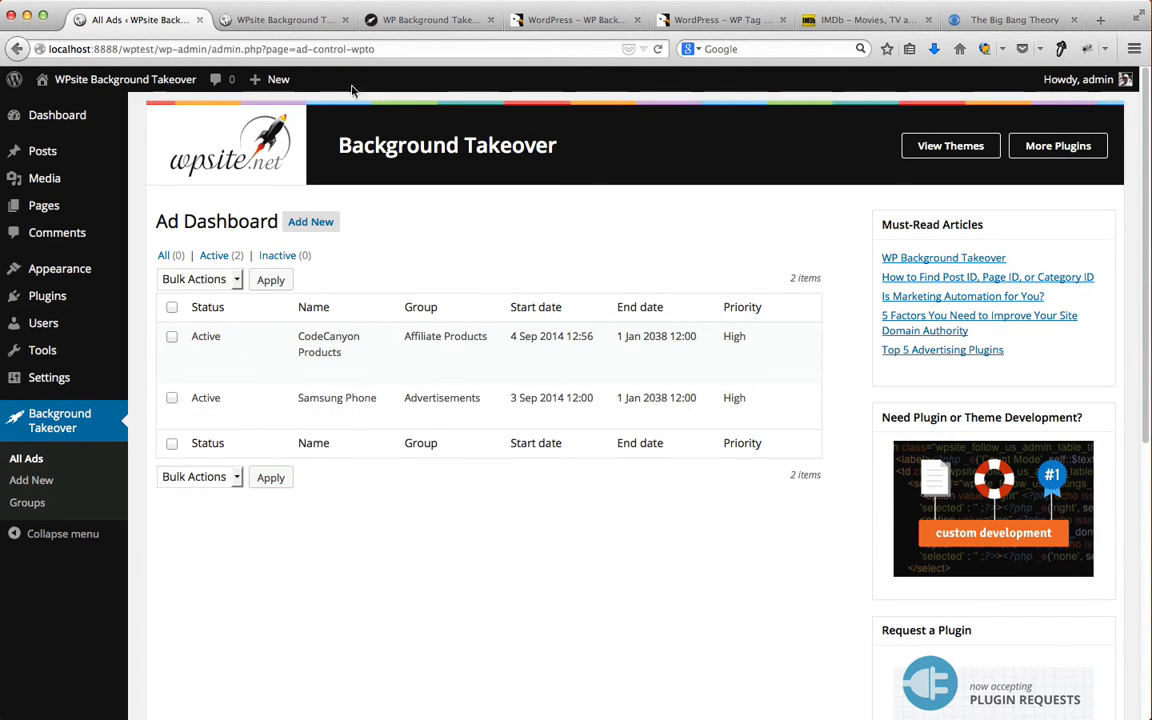
# Step: Reload the test site's home page and open the Category (ID=40) page to check which wallpaper ad each shows
pyautogui.click(296, 21)
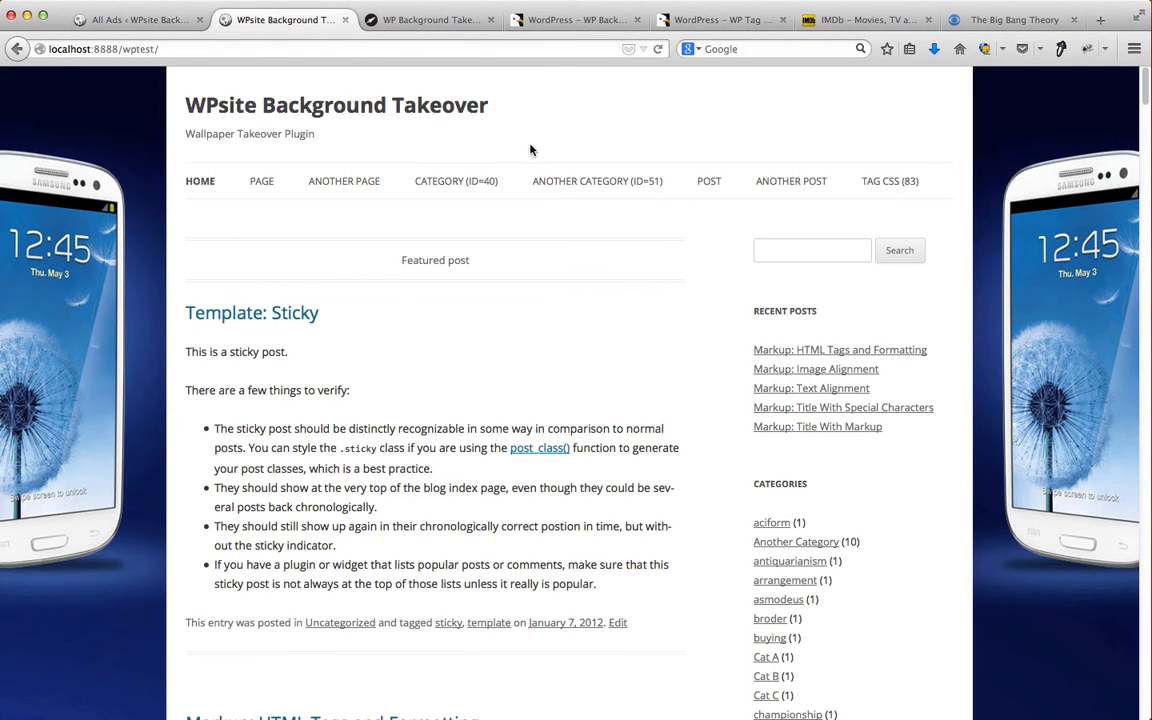
pyautogui.press('super+r')
pyautogui.click(436, 181)
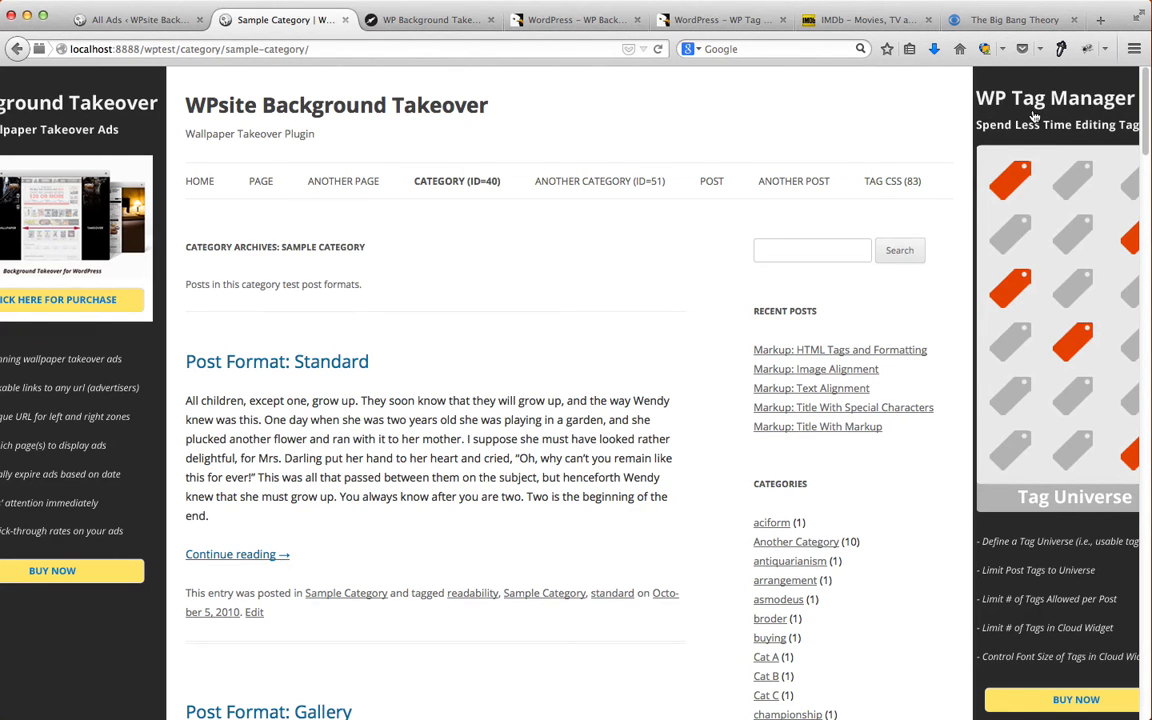
# Step: Test the wallpaper ad's left and right links, closing each opened CodeCanyon page, and return to the site's home page
pyautogui.click(121, 139)
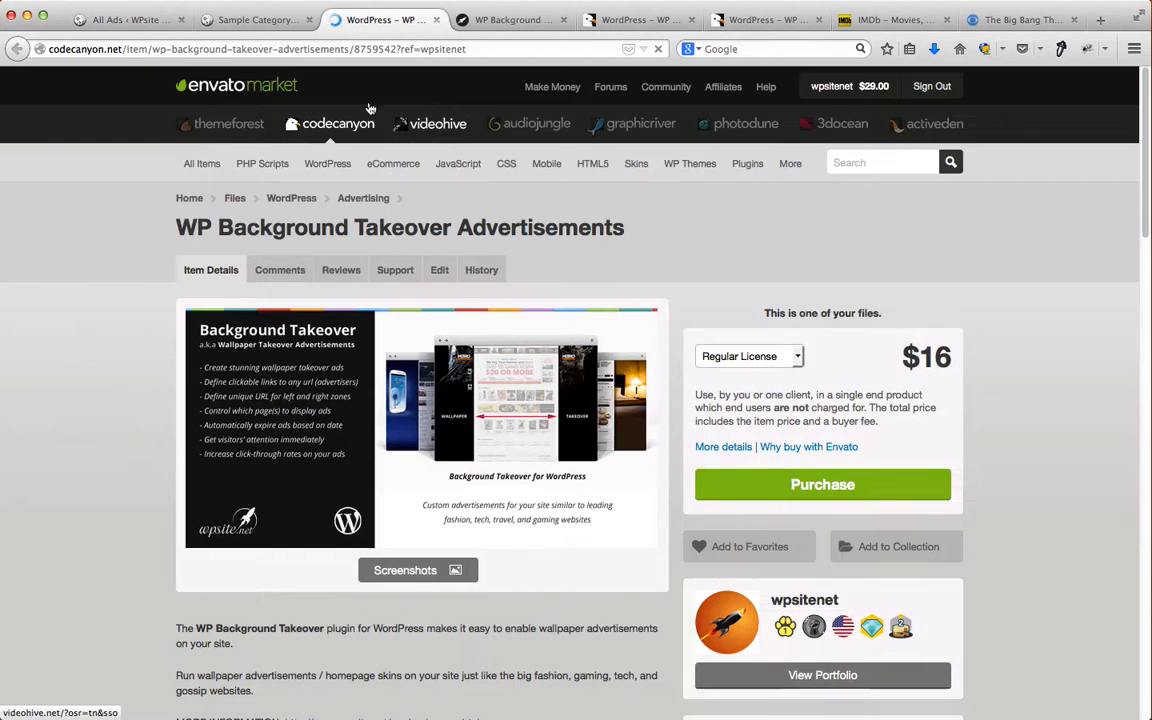
pyautogui.click(436, 20)
pyautogui.click(1012, 245)
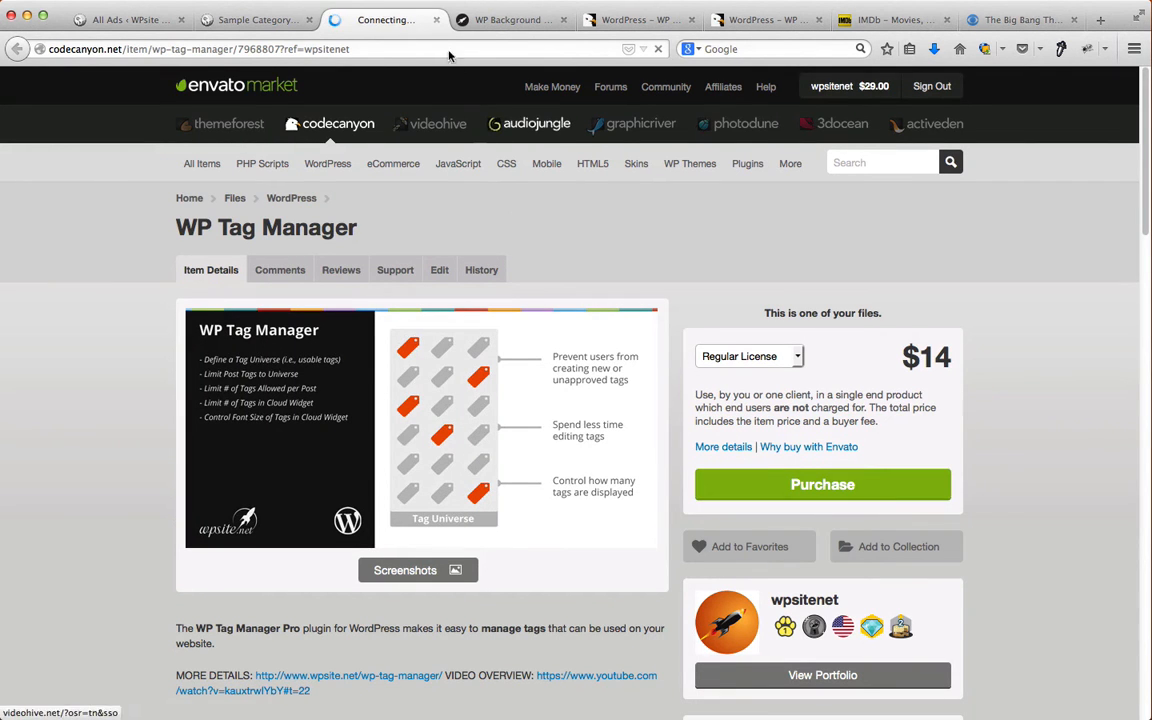
pyautogui.click(436, 20)
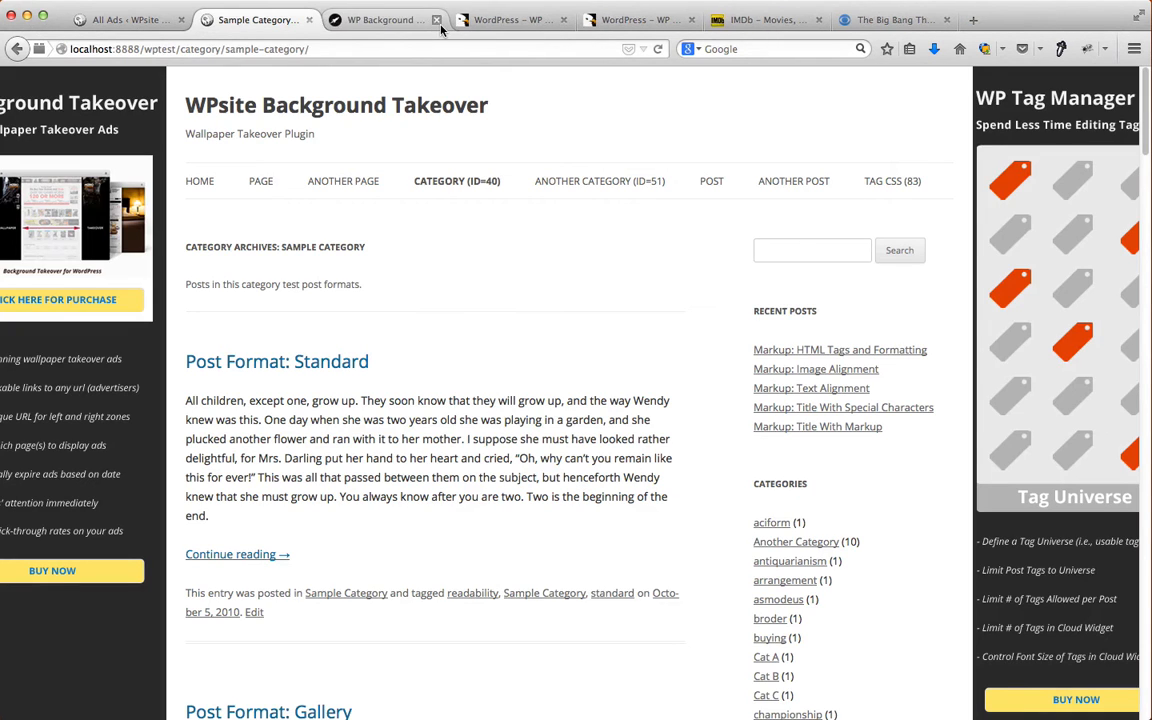
pyautogui.click(204, 188)
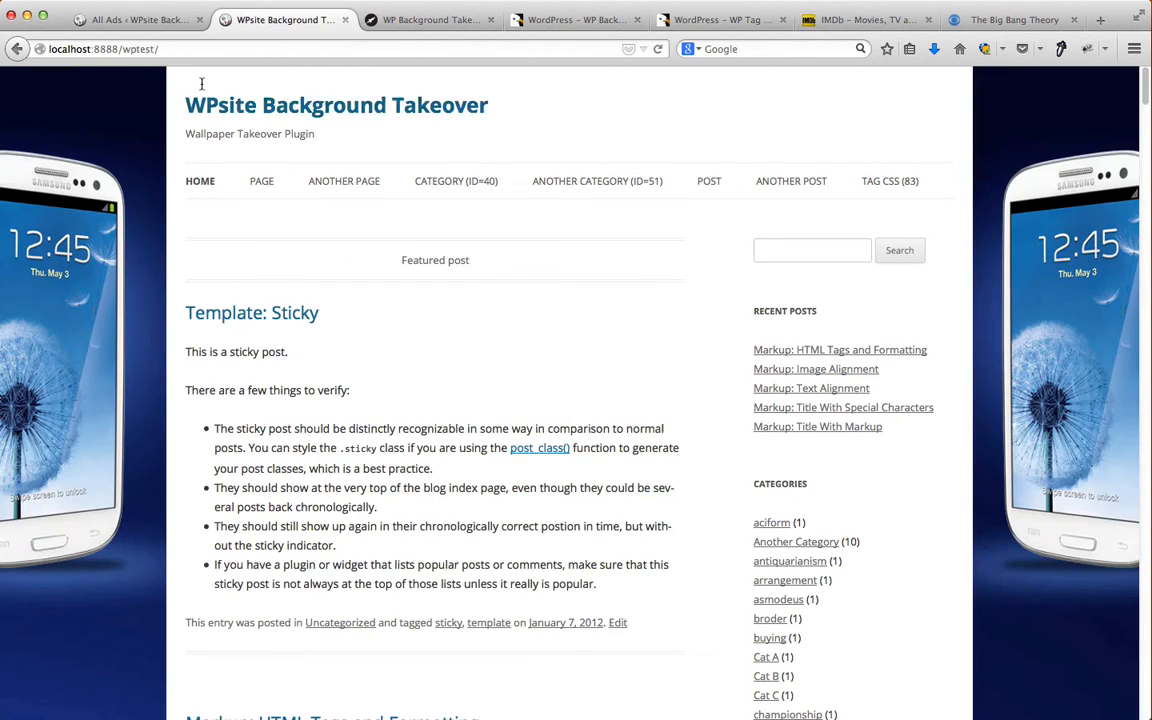
# Step: Start a new ad named "Social Media" and assign it to the Advertisements group
pyautogui.click(135, 19)
pyautogui.click(308, 218)
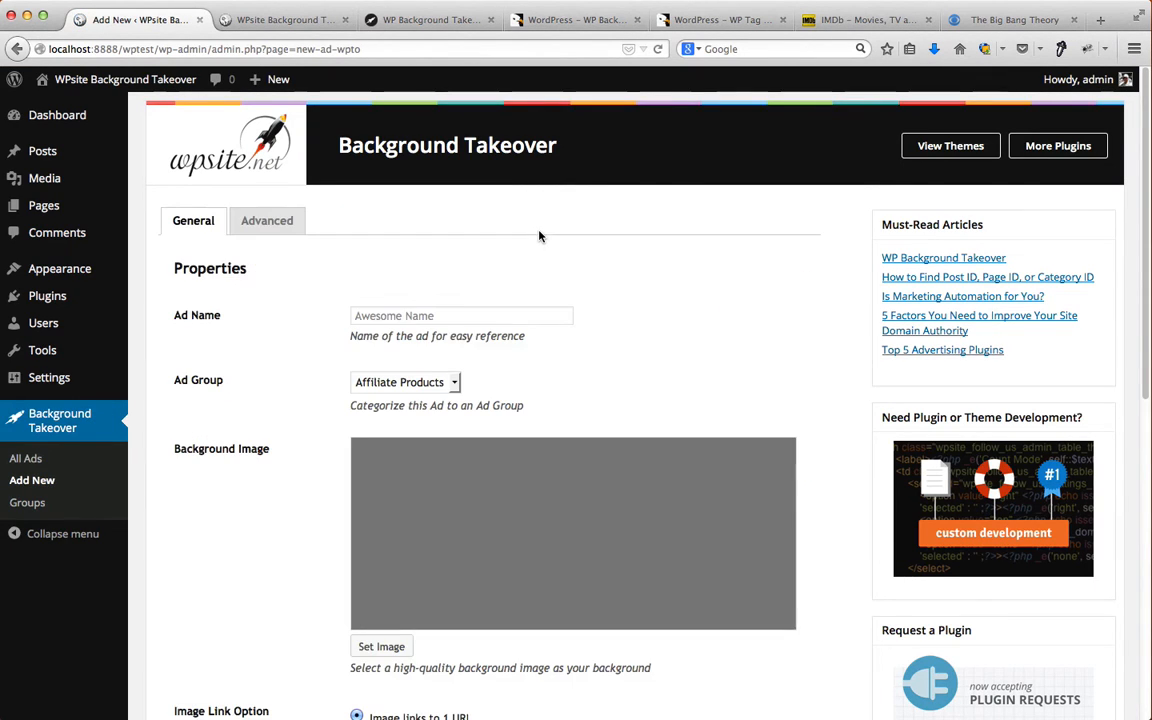
pyautogui.click(450, 317)
pyautogui.write('Social')
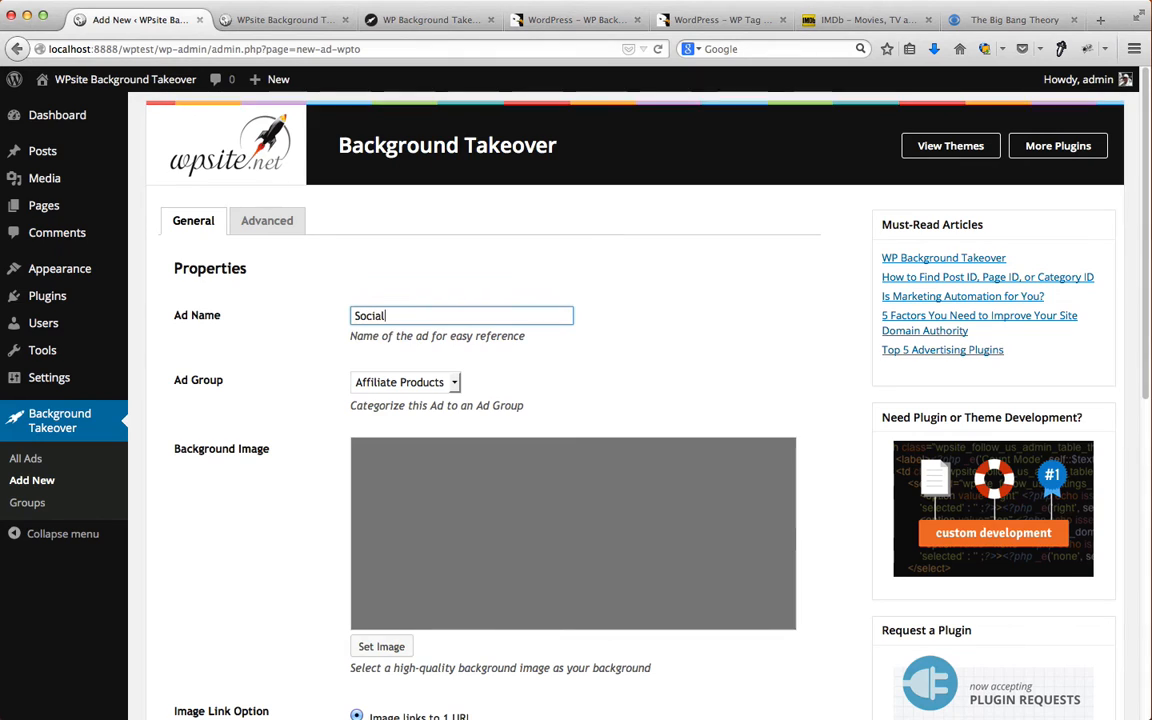
pyautogui.write(' Media')
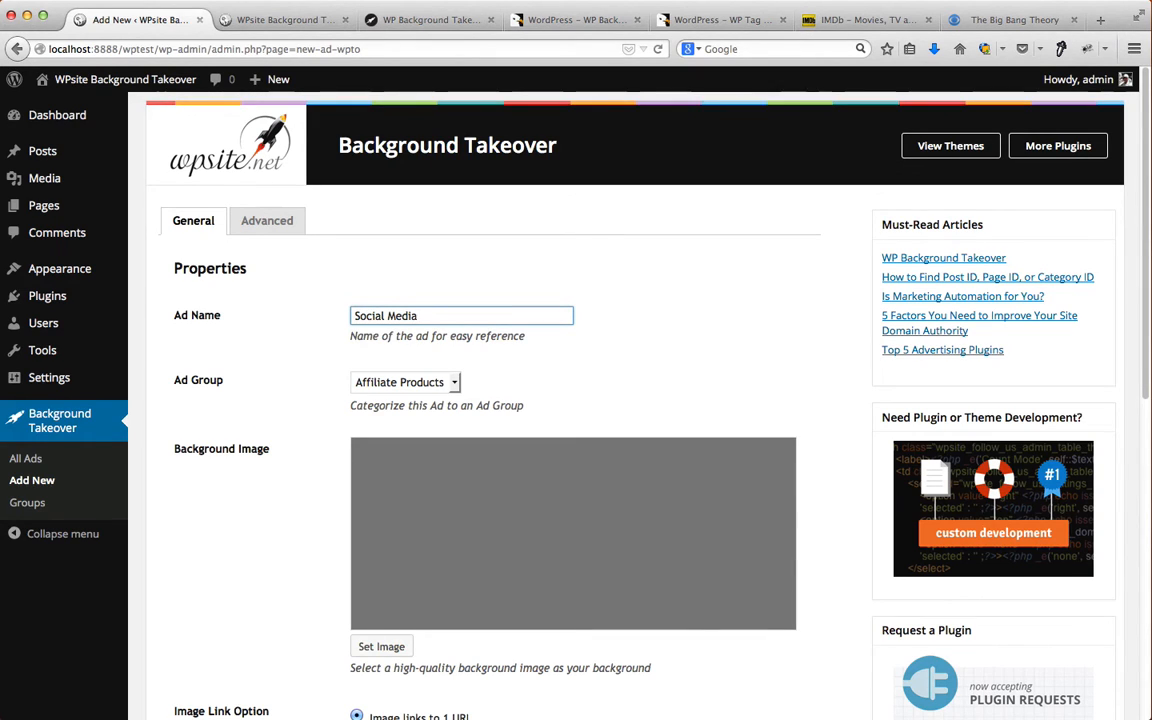
pyautogui.click(376, 384)
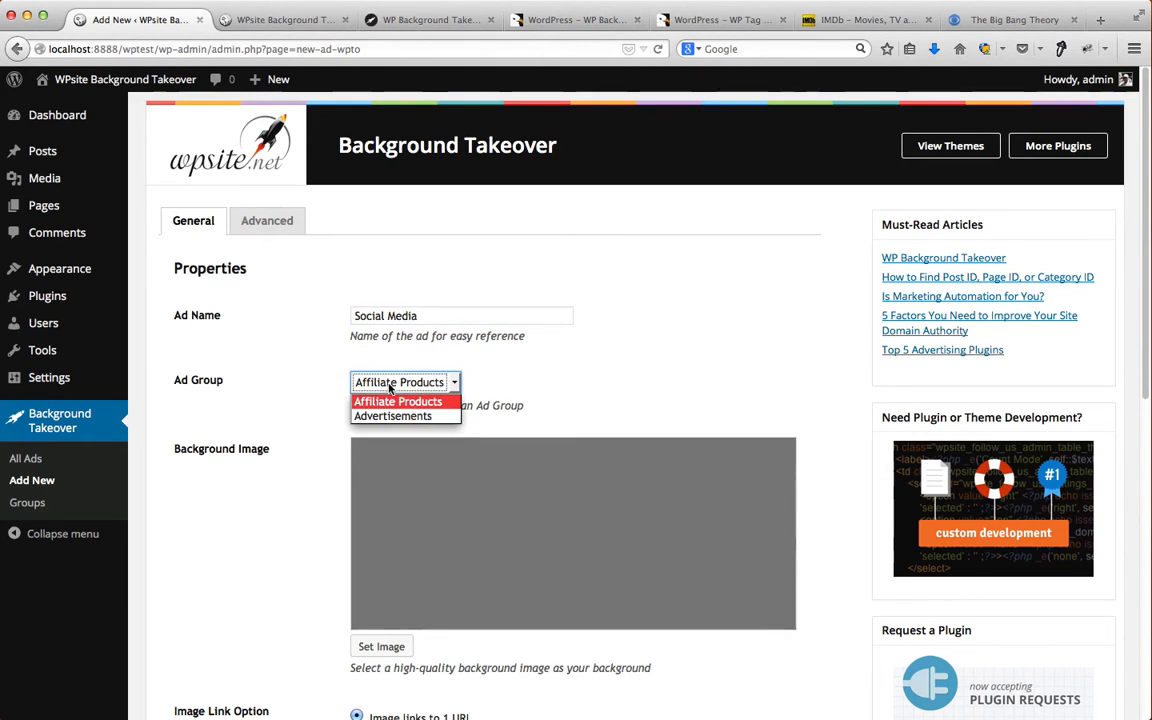
pyautogui.click(400, 414)
# Step: Upload background-takeover-template-v01-socialmedia.jpg and select it as the Social Media ad's background image
pyautogui.scroll(-3, 401, 478)
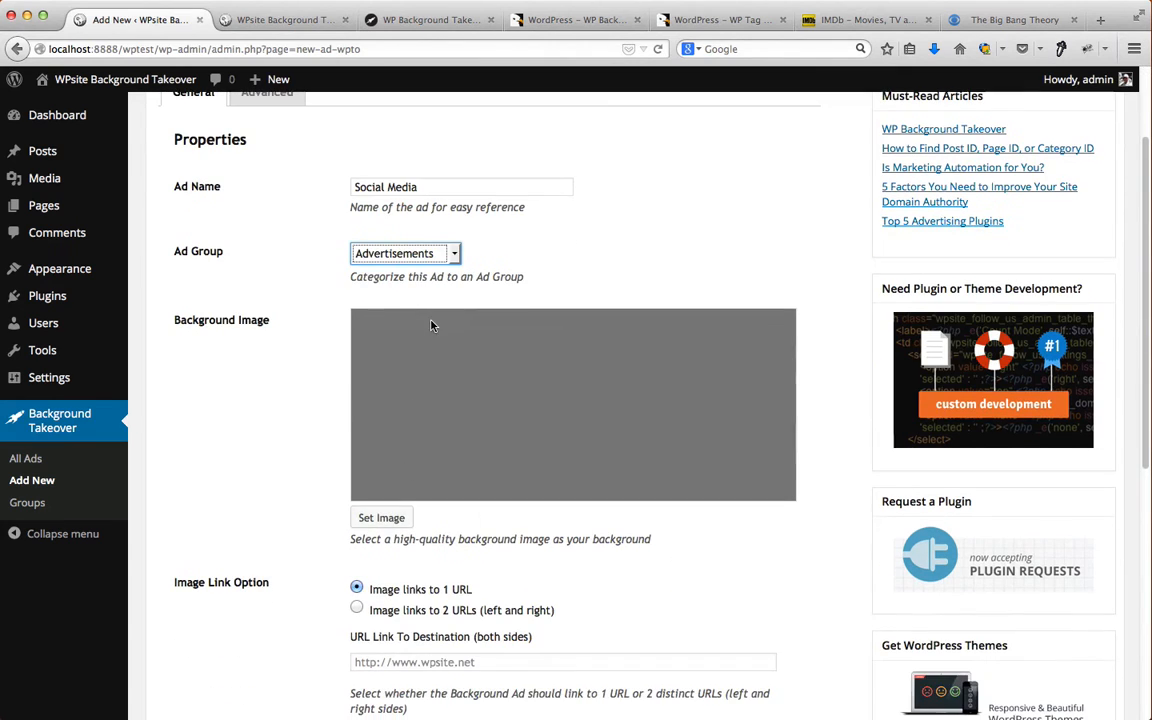
pyautogui.click(378, 522)
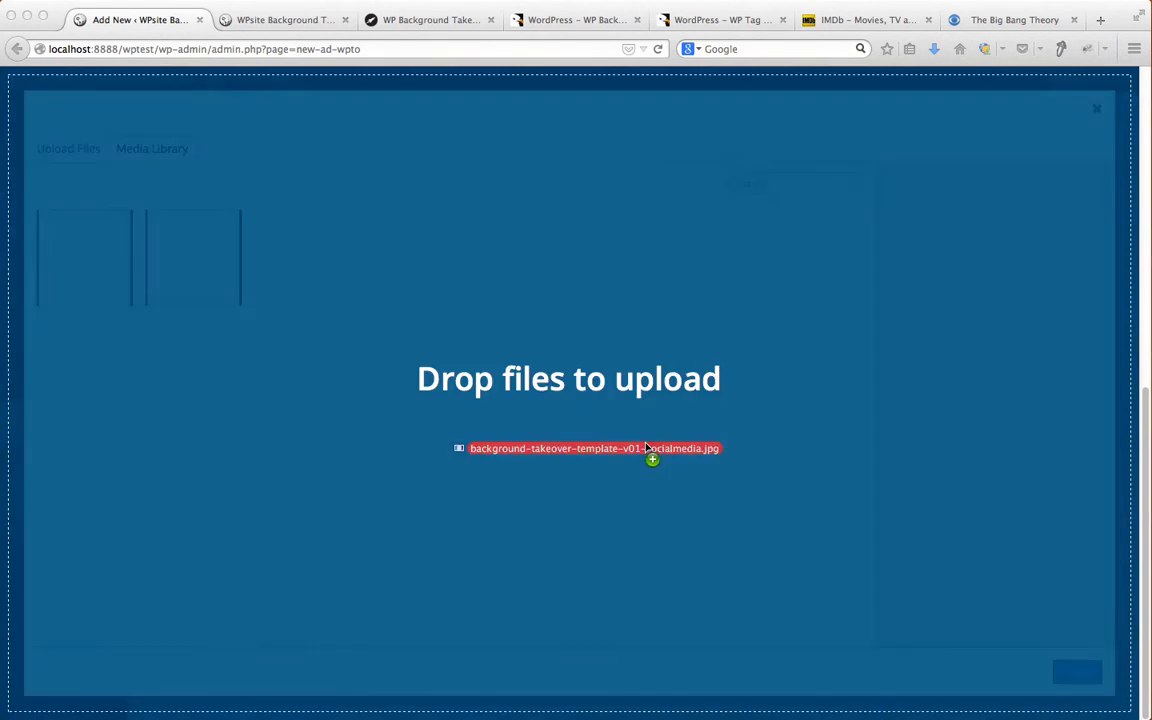
pyautogui.moveTo(651, 455); pyautogui.dragTo(645, 447)
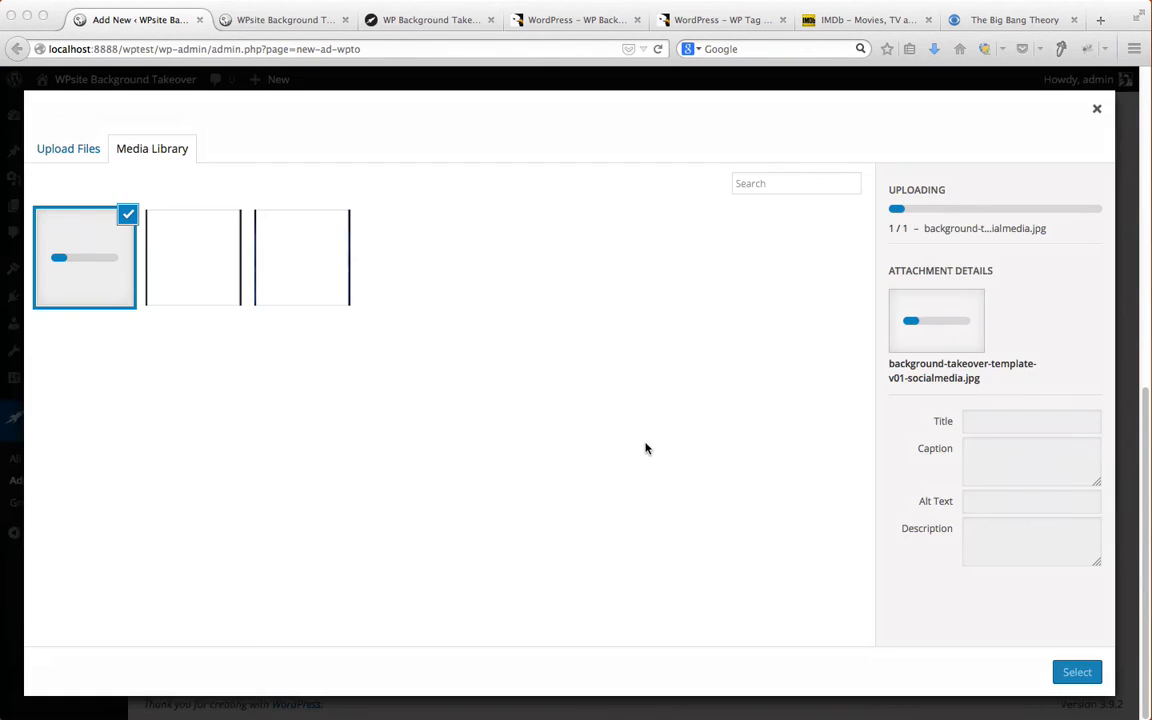
pyautogui.click(1089, 677)
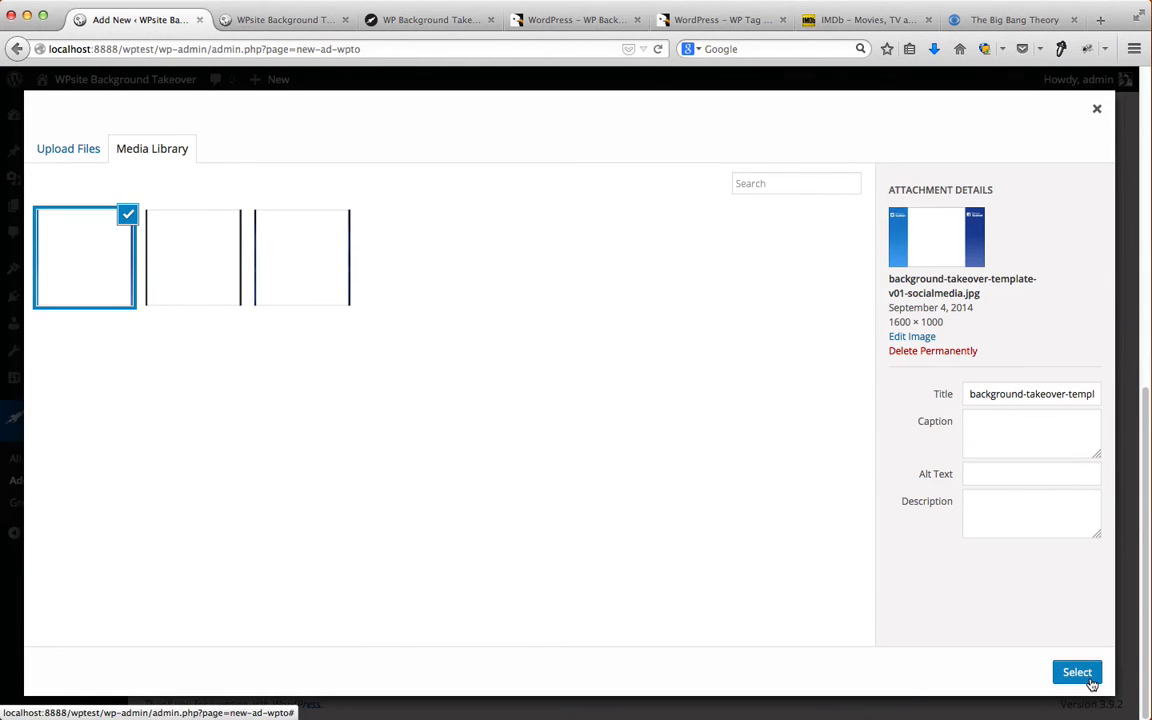
pyautogui.scroll(-3, 560, 510)
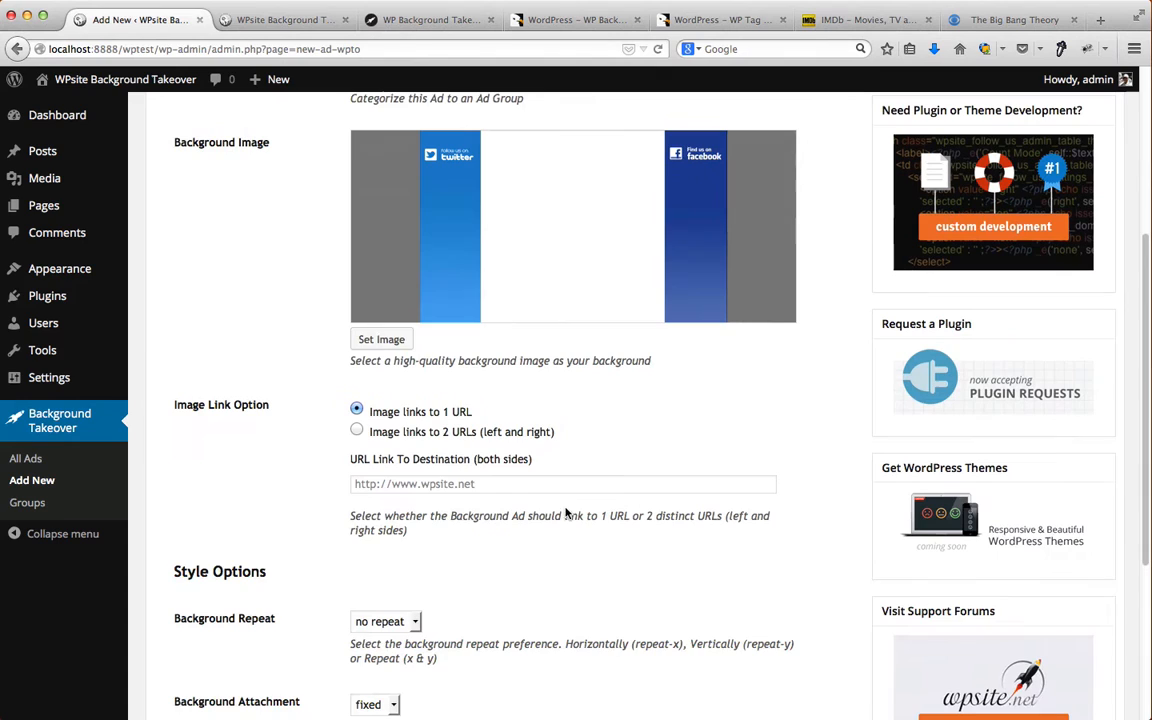
pyautogui.click(423, 486)
pyautogui.write('http://')
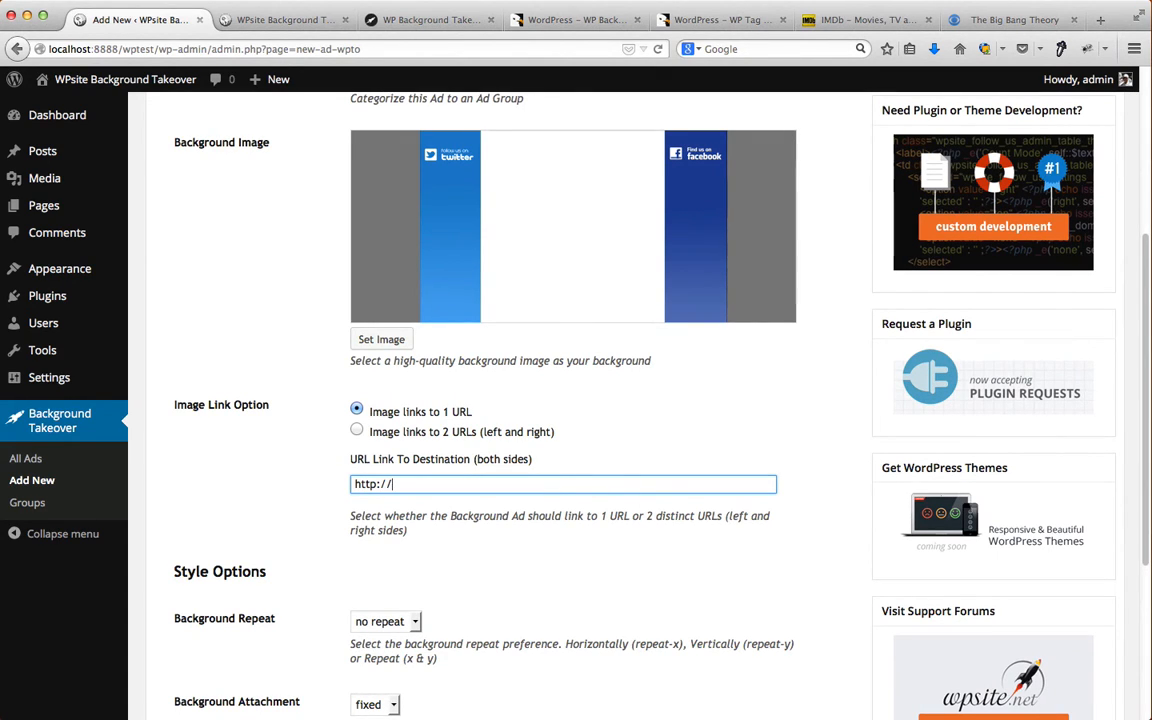
pyautogui.click(357, 431)
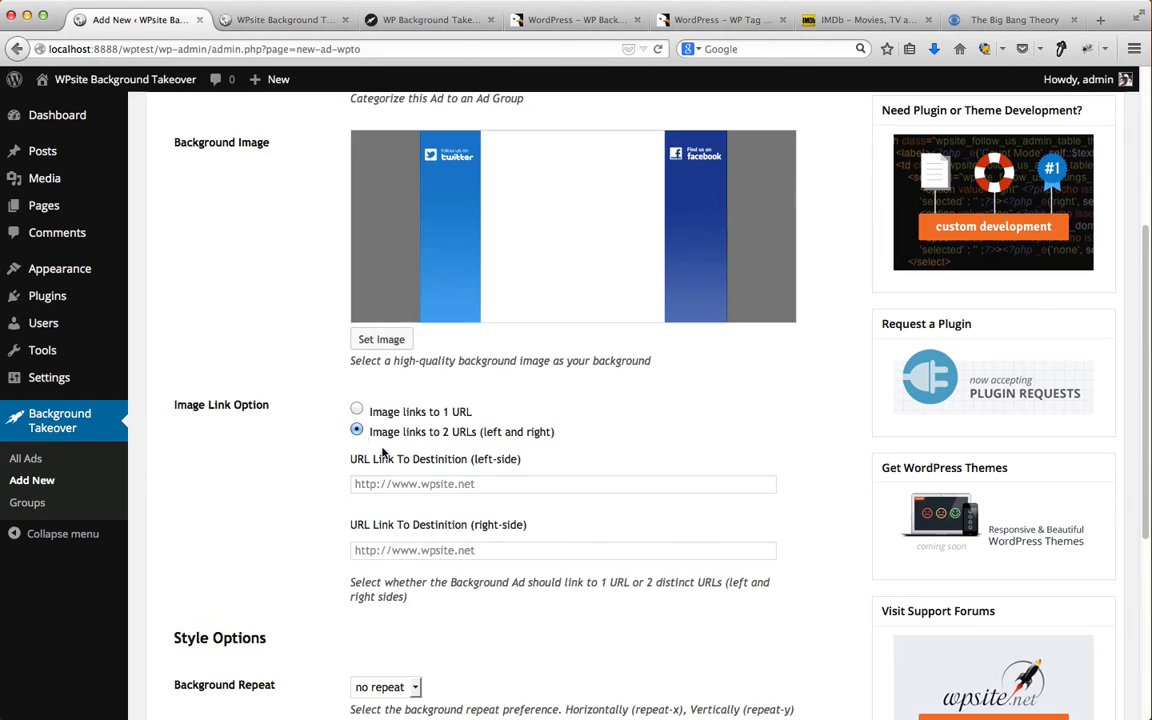
pyautogui.click(490, 483)
pyautogui.write('http://www.twitter.com/wpsite')
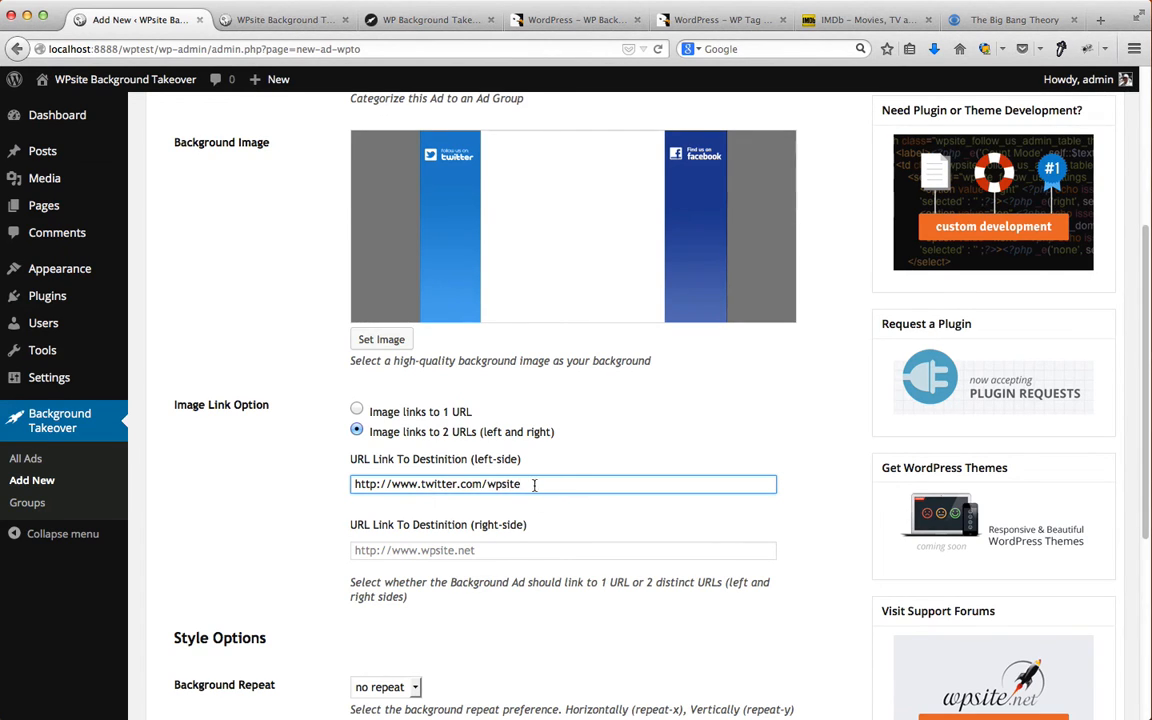
pyautogui.click(478, 549)
pyautogui.write('http:')
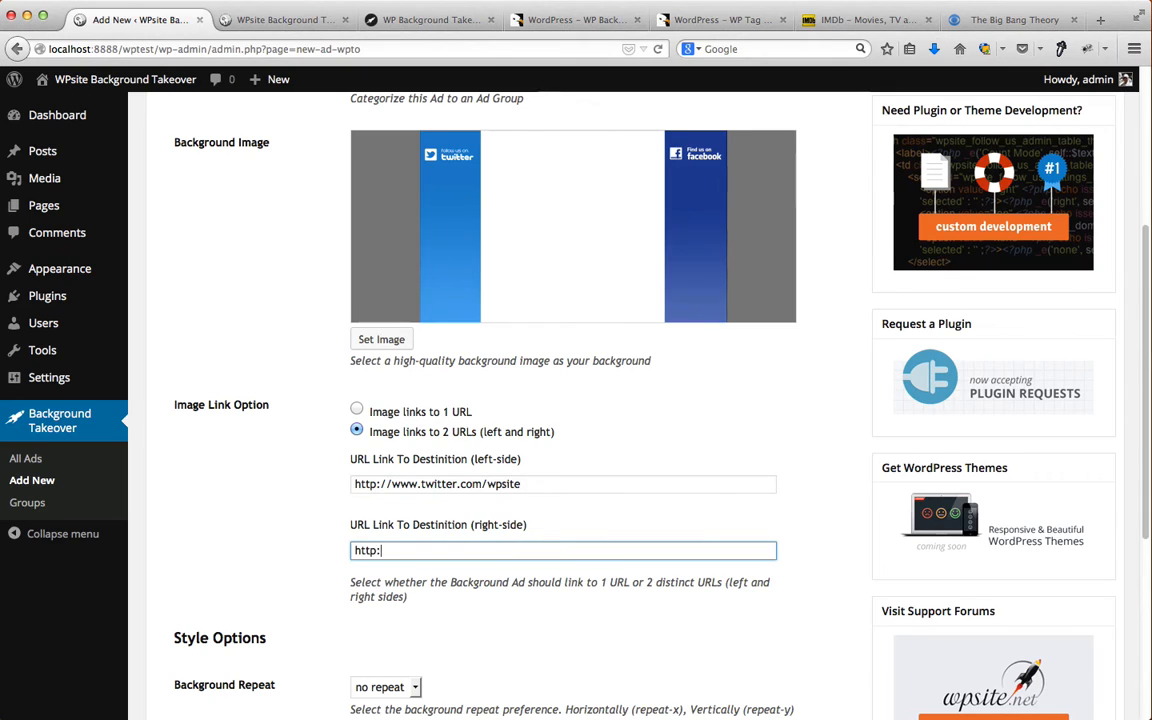
pyautogui.write('//facebook.com/wpsite')
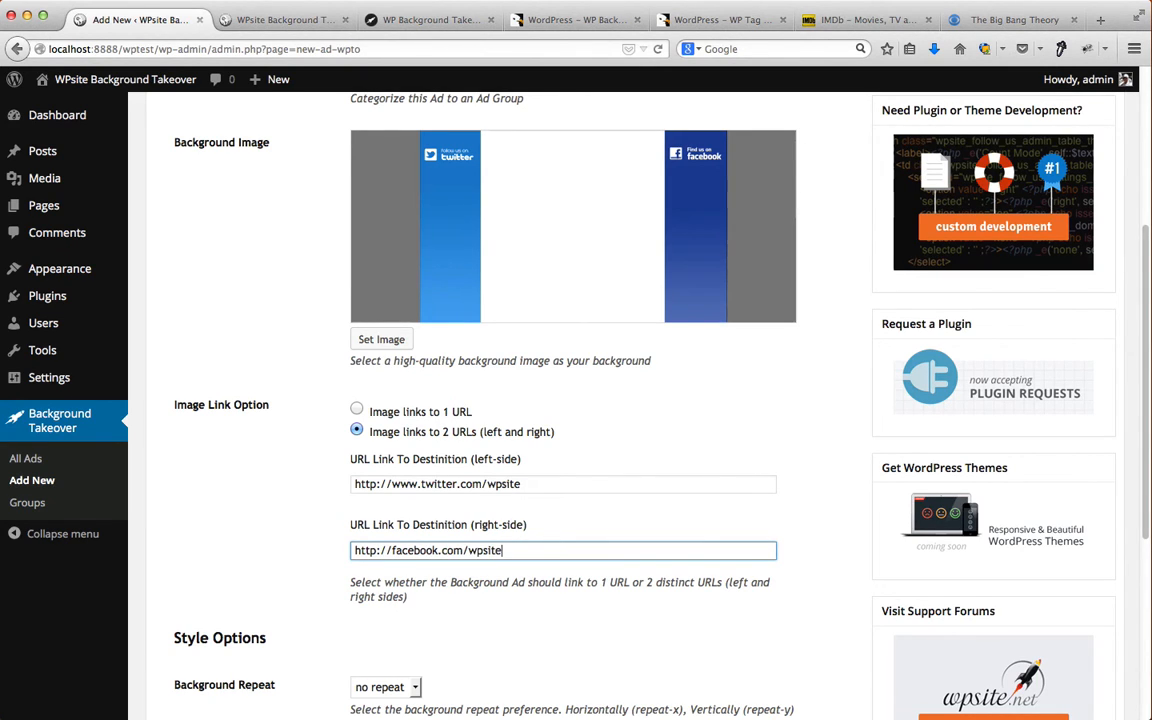
# Step: Restrict the Social Media ad to specific pages, showing it only on posts / articles (is_single), and save the ad
pyautogui.scroll(-5, 475, 400)
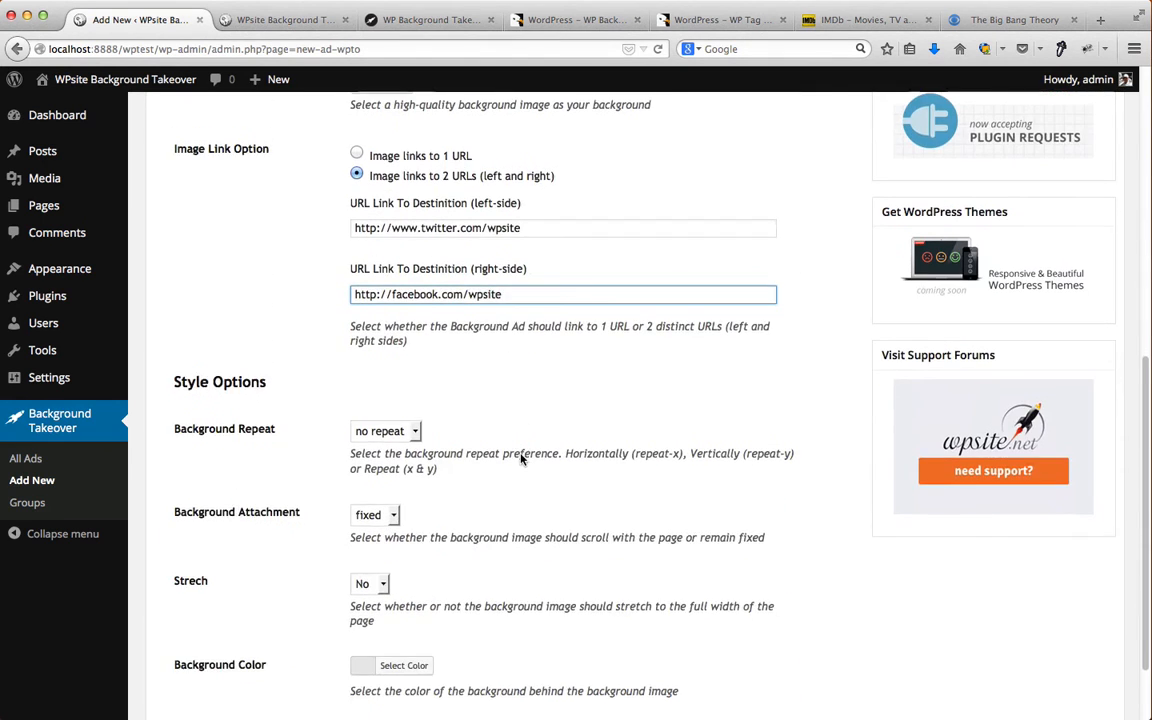
pyautogui.scroll(10, 471, 399)
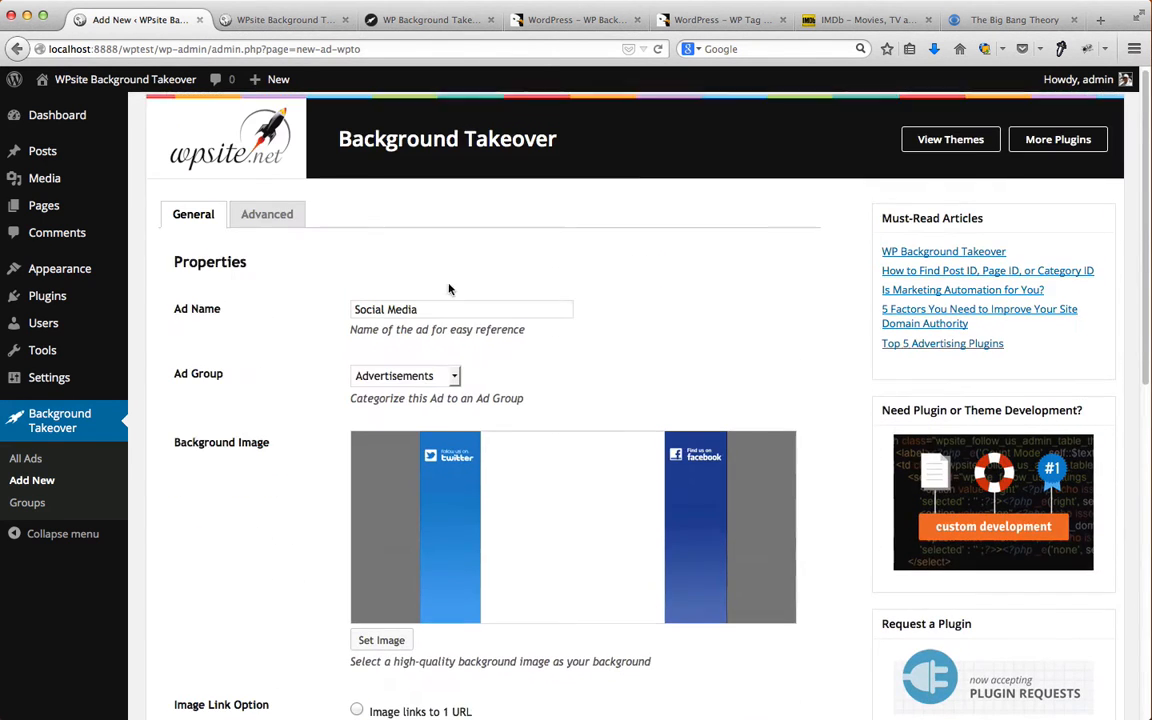
pyautogui.click(285, 225)
pyautogui.scroll(-2, 525, 400)
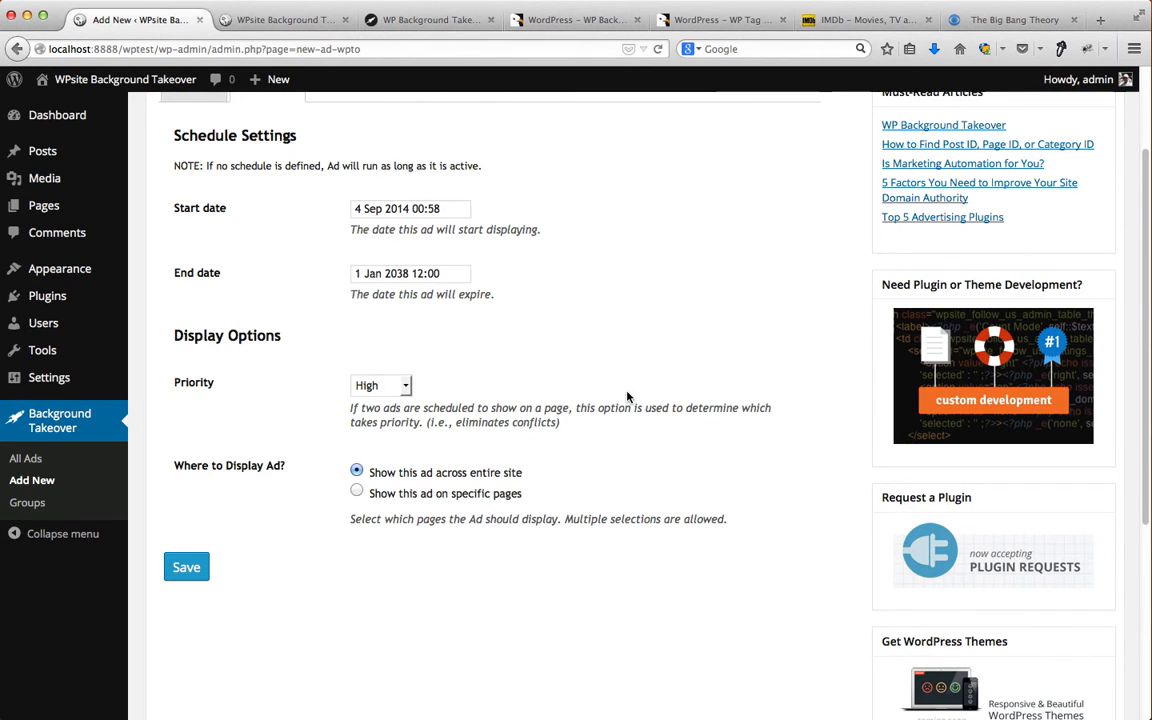
pyautogui.click(357, 491)
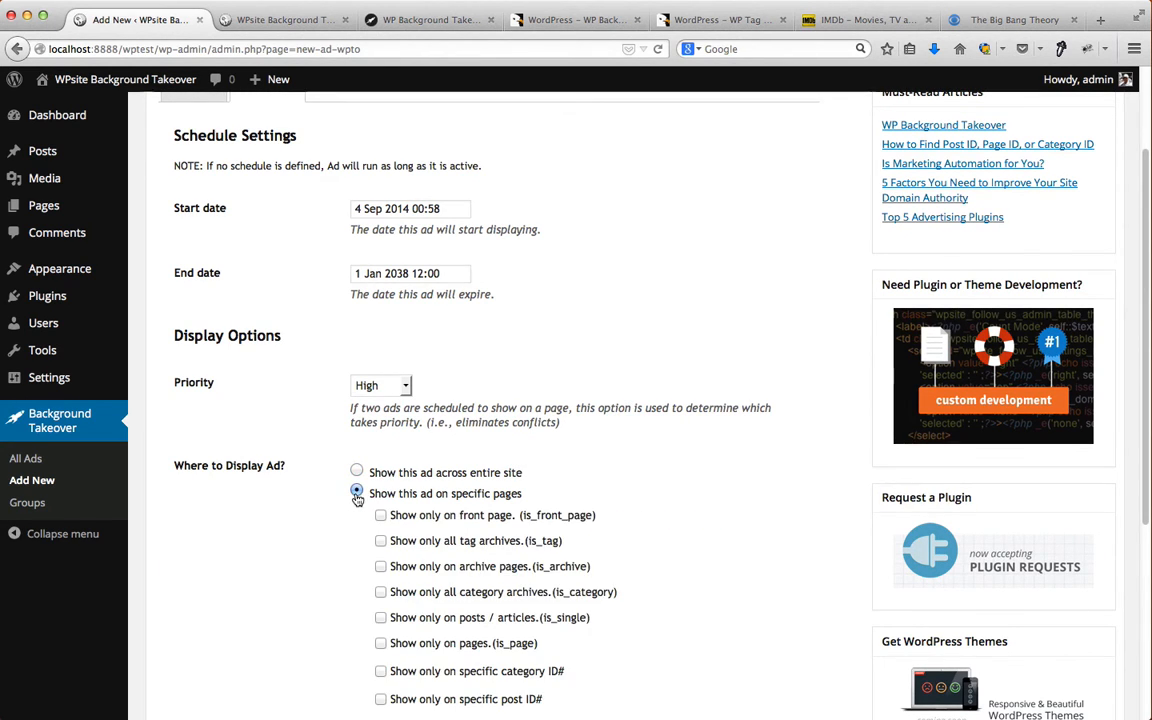
pyautogui.scroll(-4, 395, 505)
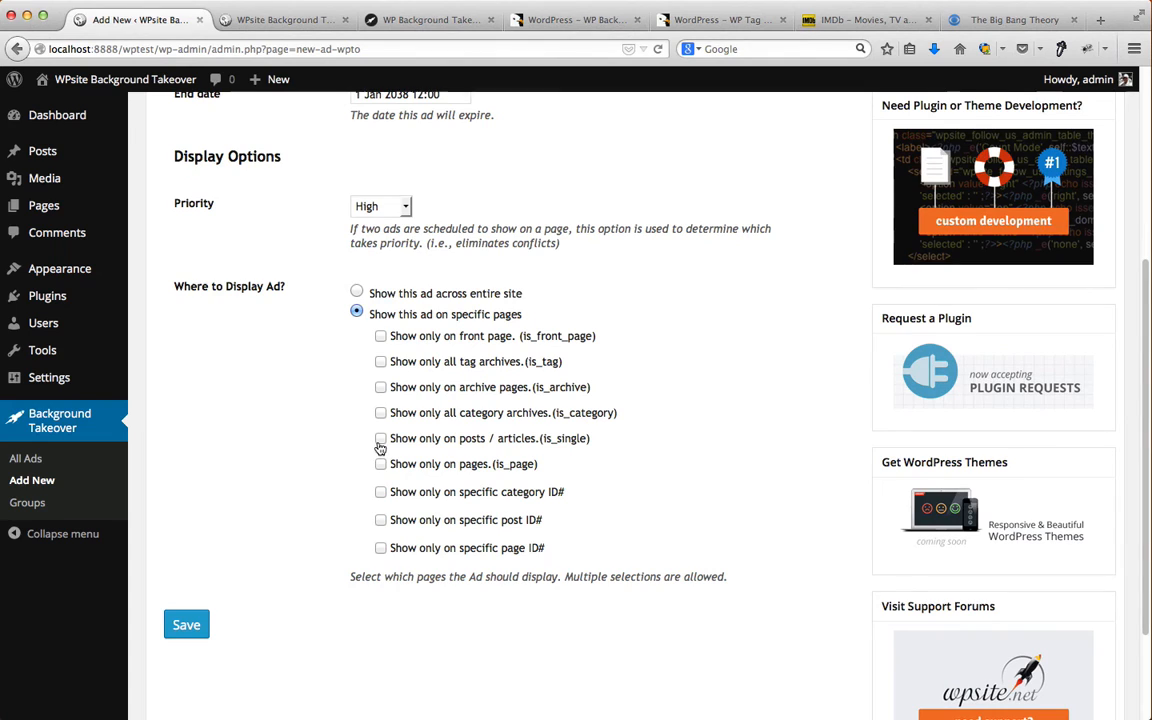
pyautogui.click(381, 440)
pyautogui.click(199, 628)
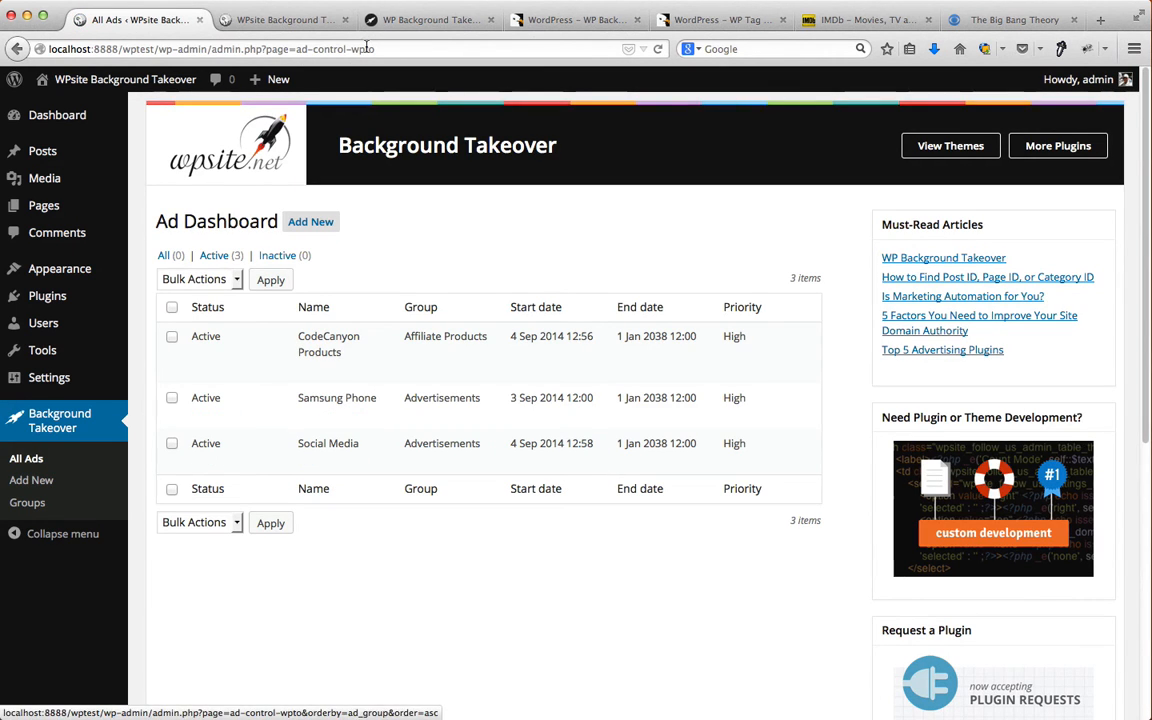
# Step: Reload the test site's home page and open the Category (ID=40) and Post pages to check which wallpaper ad each shows
pyautogui.click(290, 19)
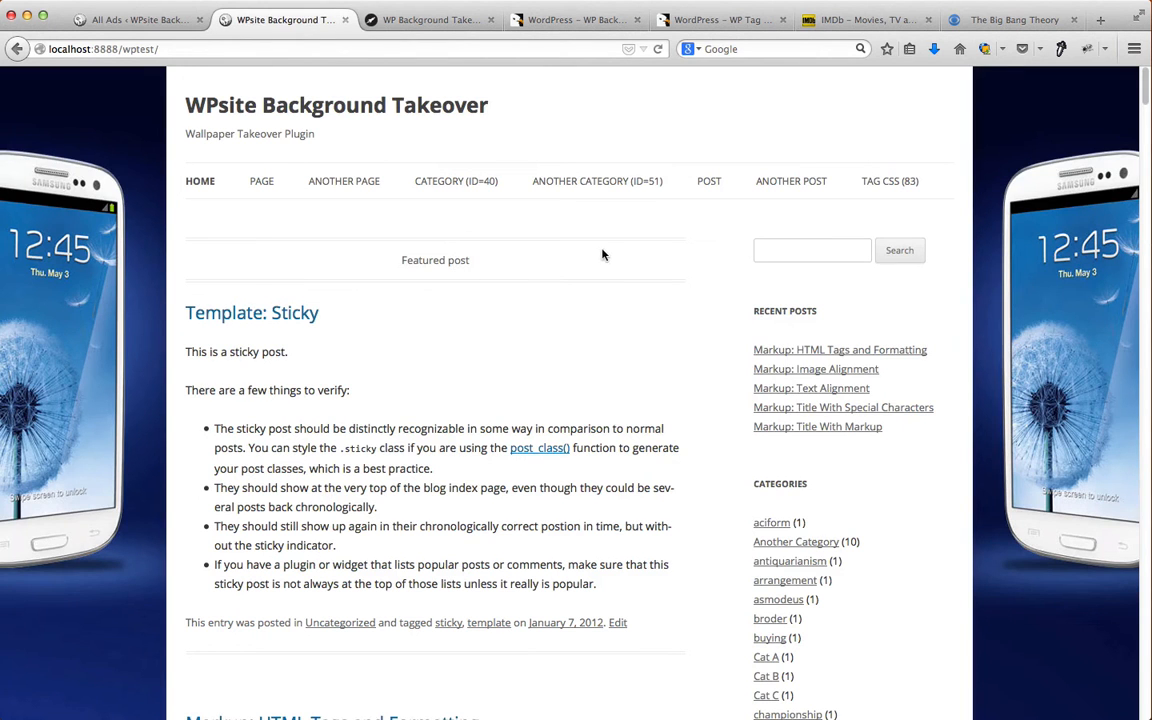
pyautogui.rightClick(583, 226)
pyautogui.click(618, 260)
pyautogui.click(470, 183)
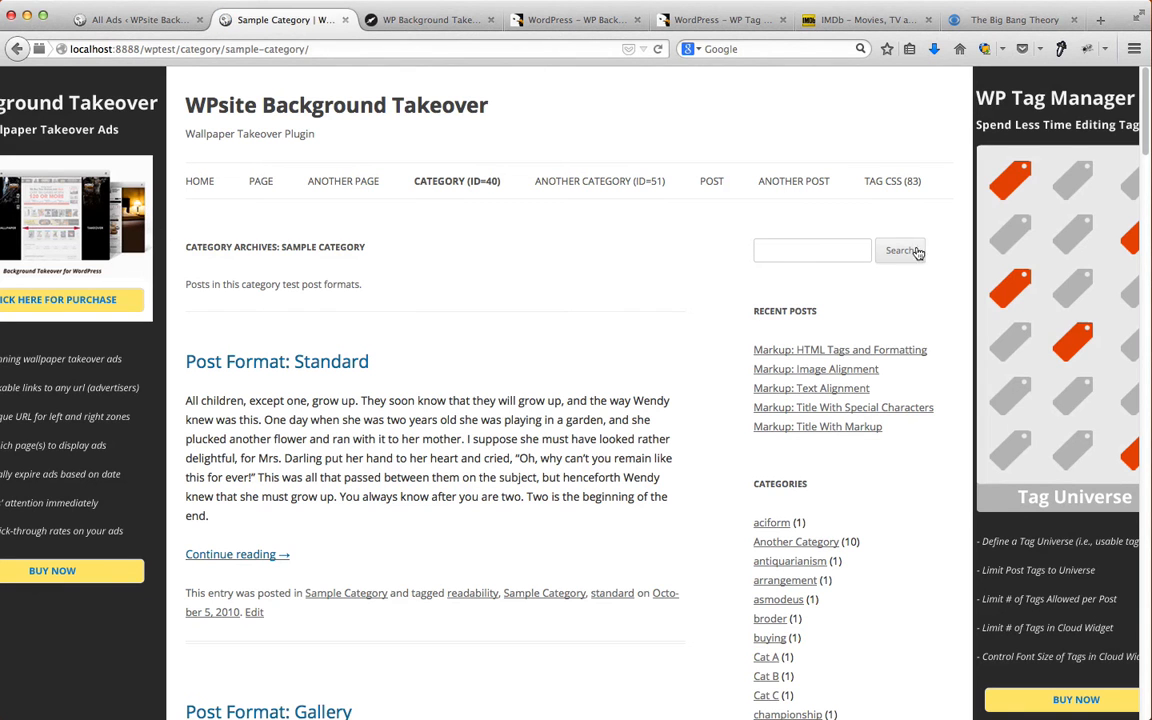
pyautogui.click(712, 182)
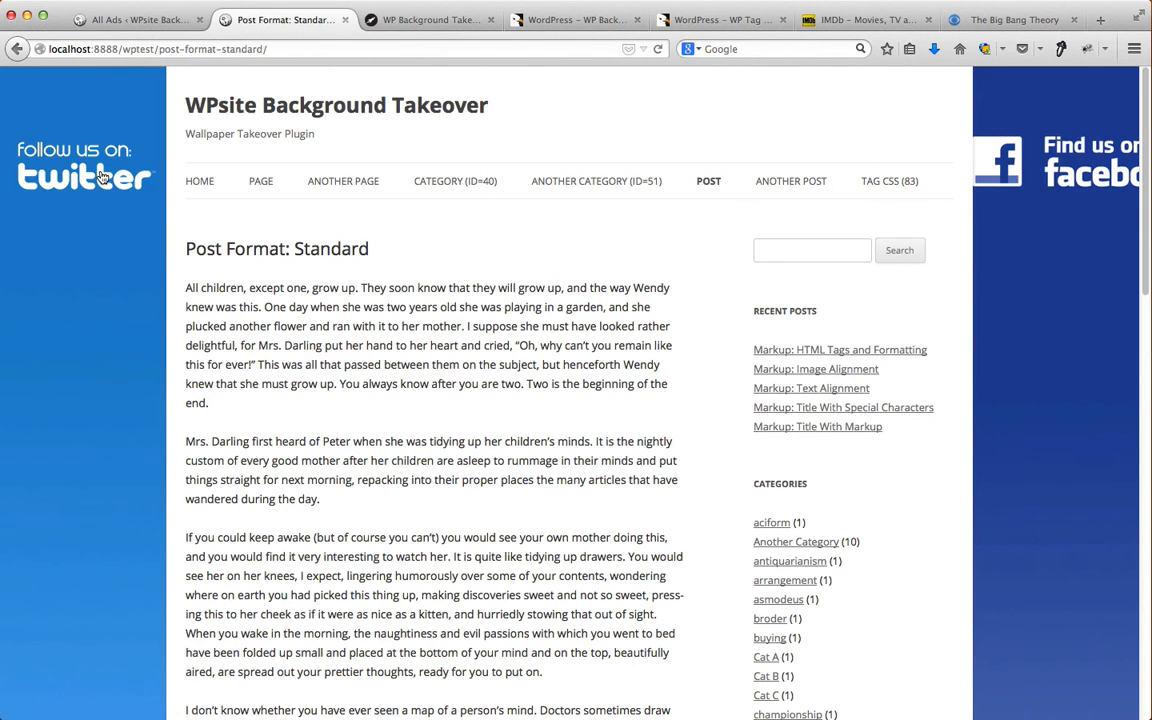
# Step: Test the post wallpaper's Twitter and Facebook links, closing each opened page, and compare the ads on Another Post and the home page
pyautogui.click(80, 204)
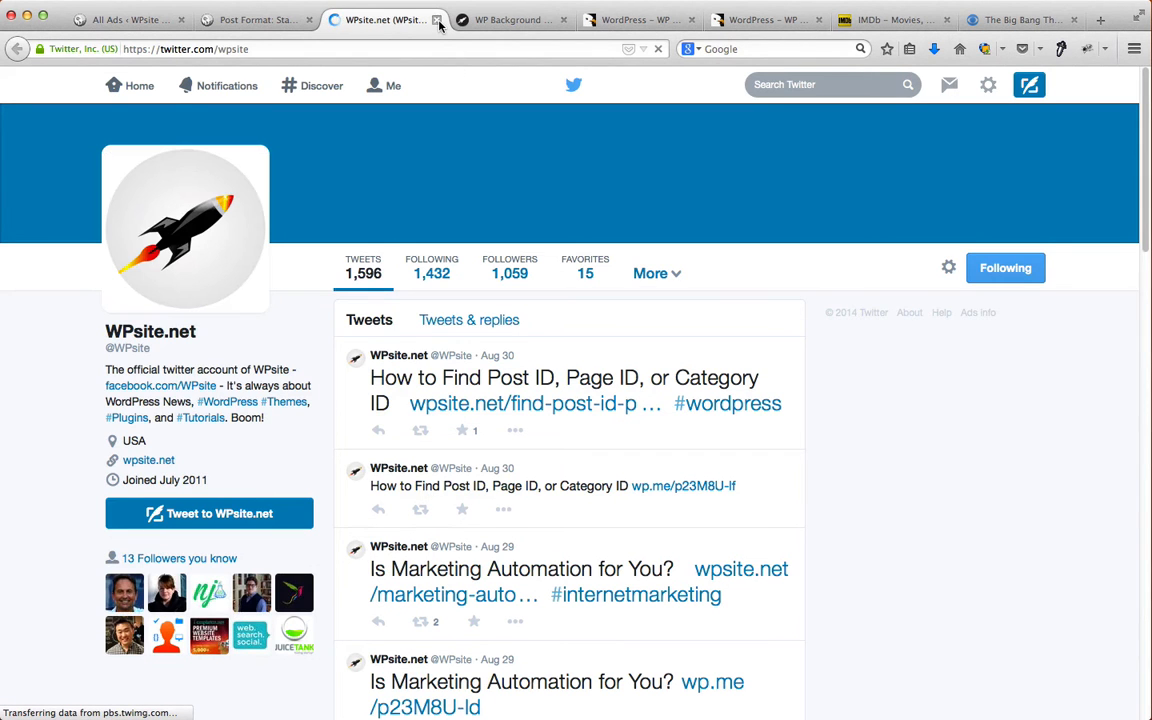
pyautogui.press('super+w')
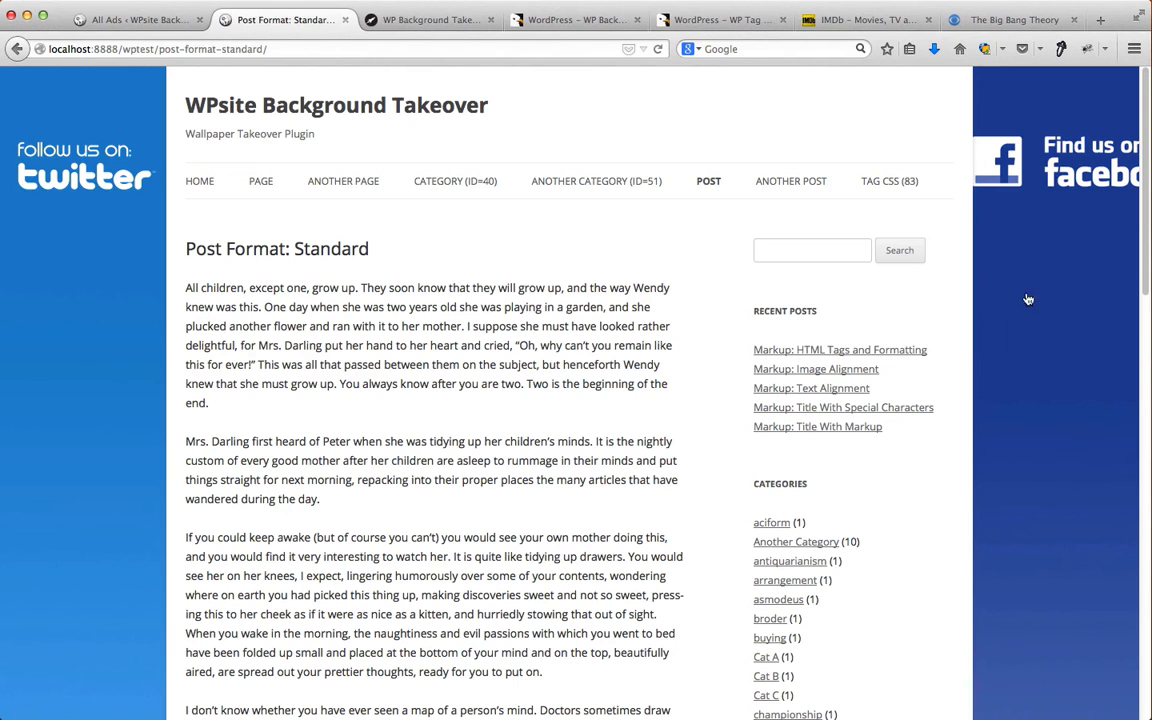
pyautogui.click(1041, 283)
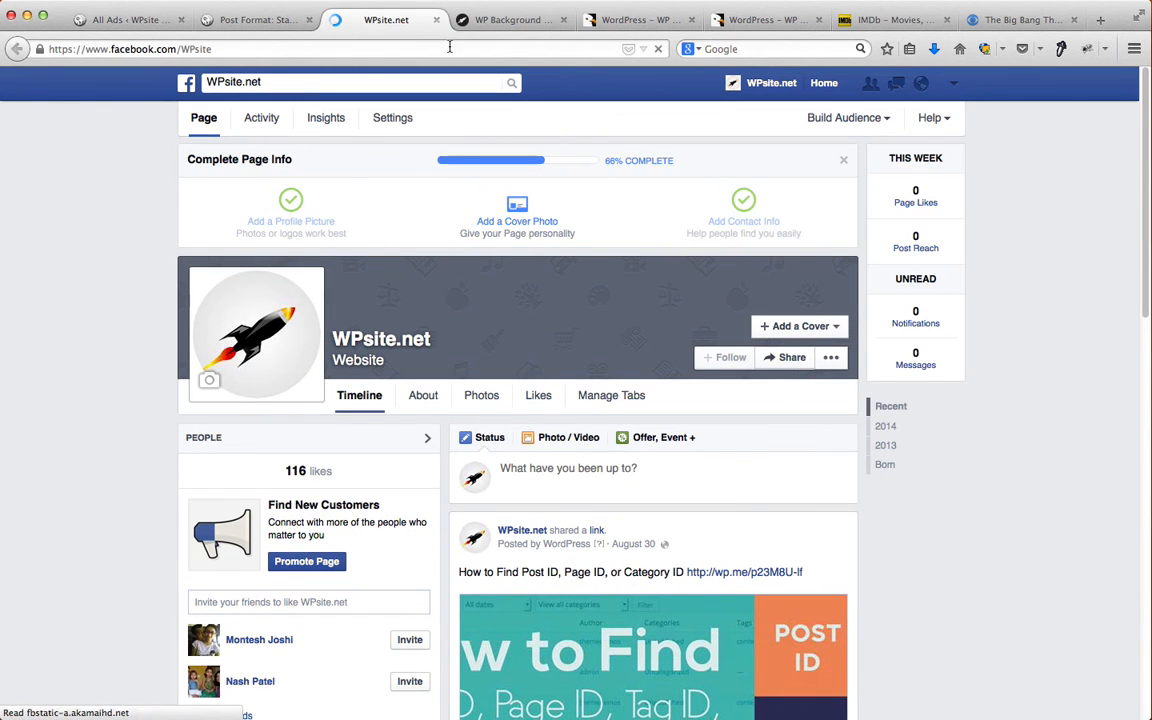
pyautogui.click(436, 20)
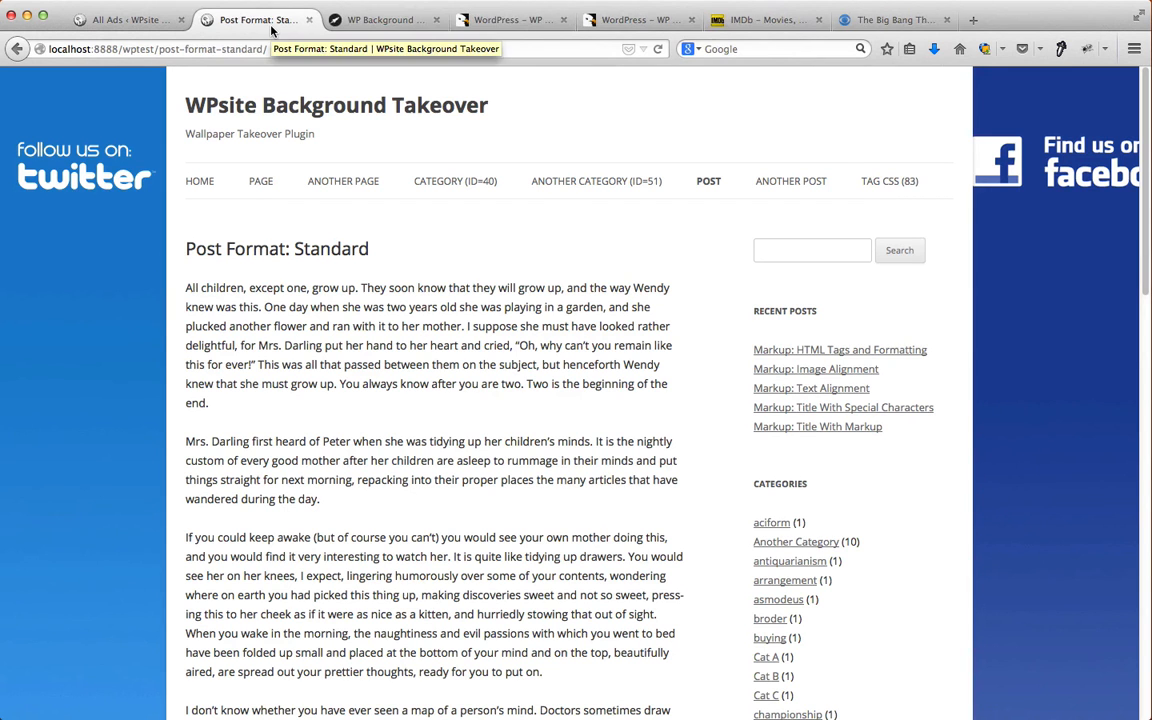
pyautogui.click(771, 183)
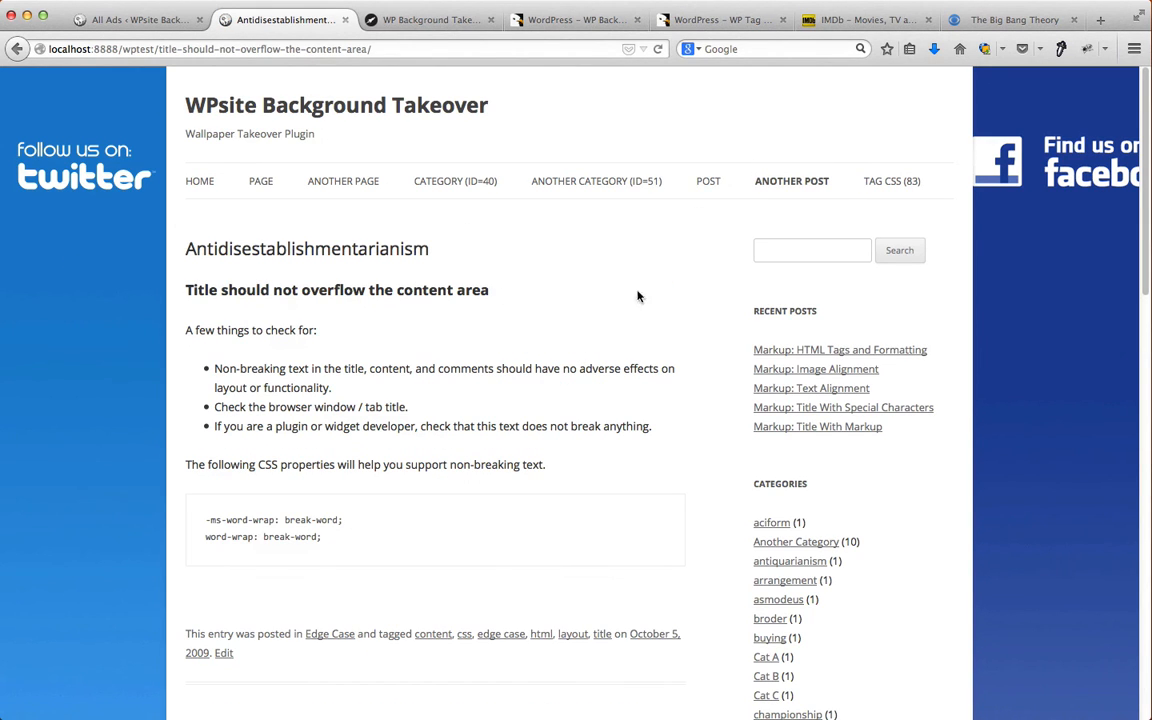
pyautogui.click(199, 181)
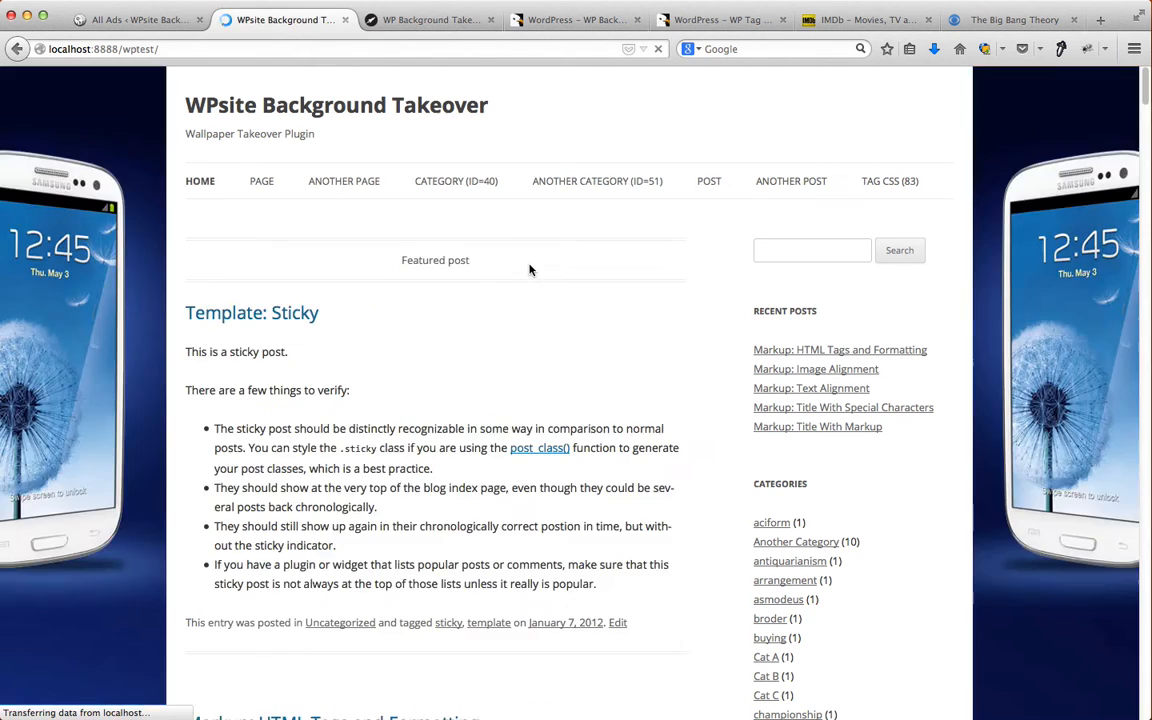
# Step: Open the CodeCanyon Products ad for editing from the Ad Dashboard and review its image, link and style settings
pyautogui.click(140, 20)
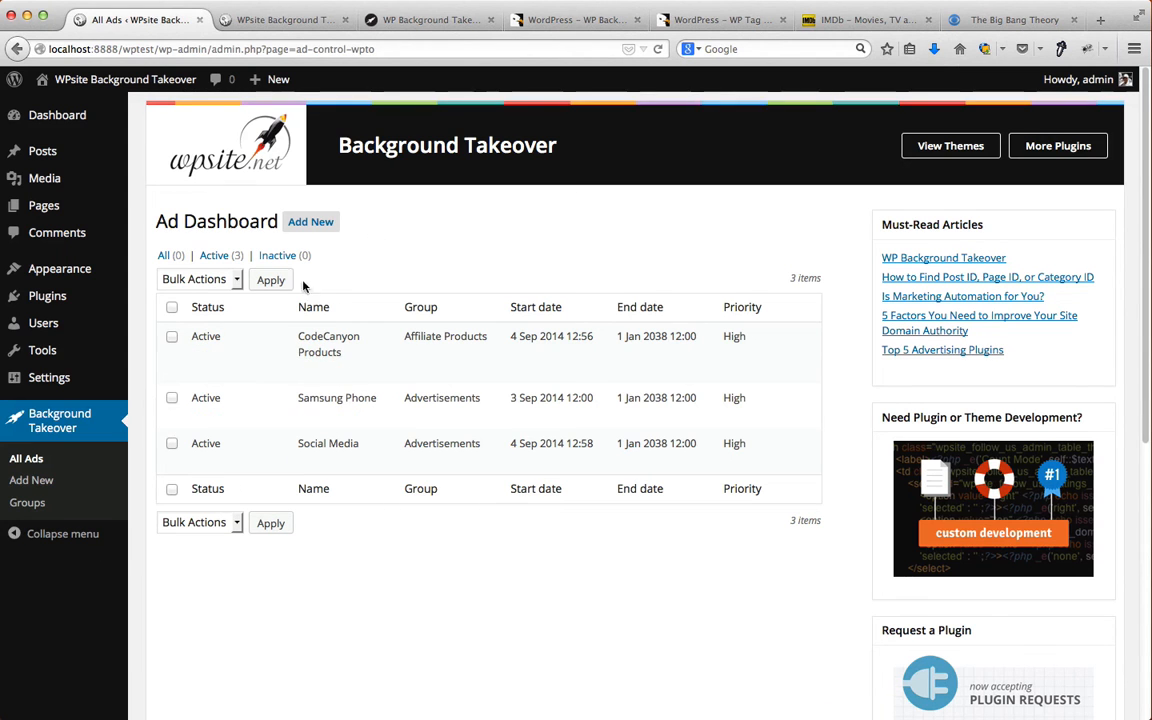
pyautogui.click(309, 370)
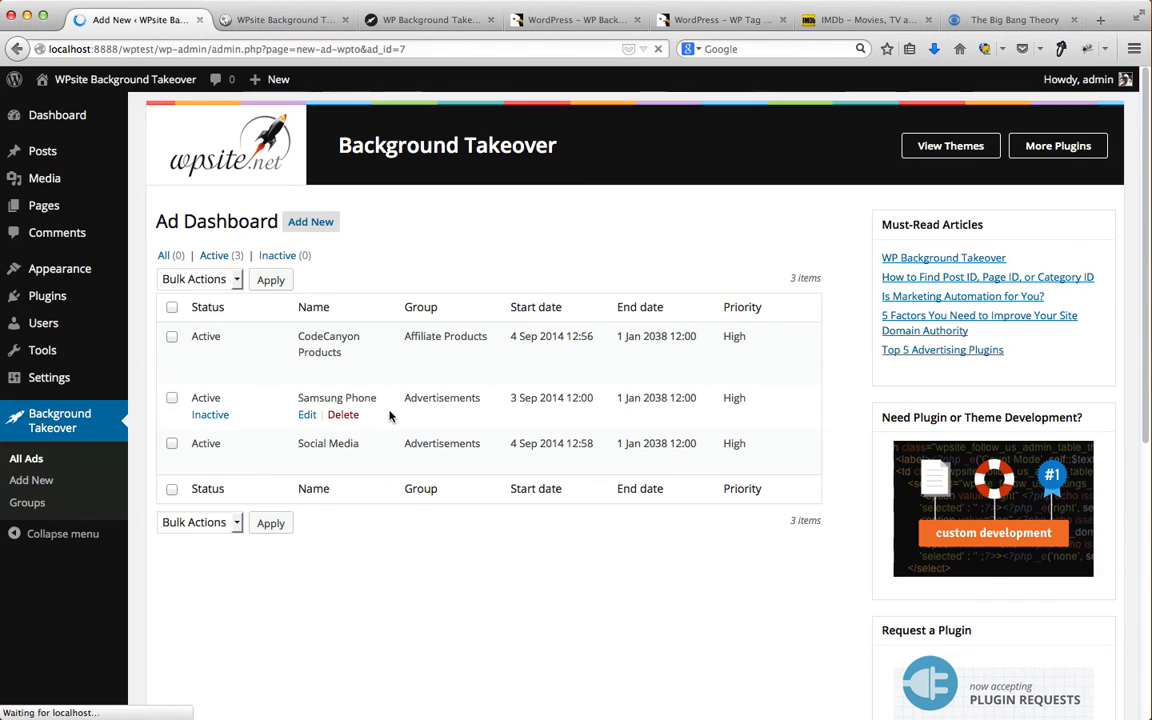
pyautogui.scroll(-1, 390, 416)
pyautogui.scroll(-5, 390, 416)
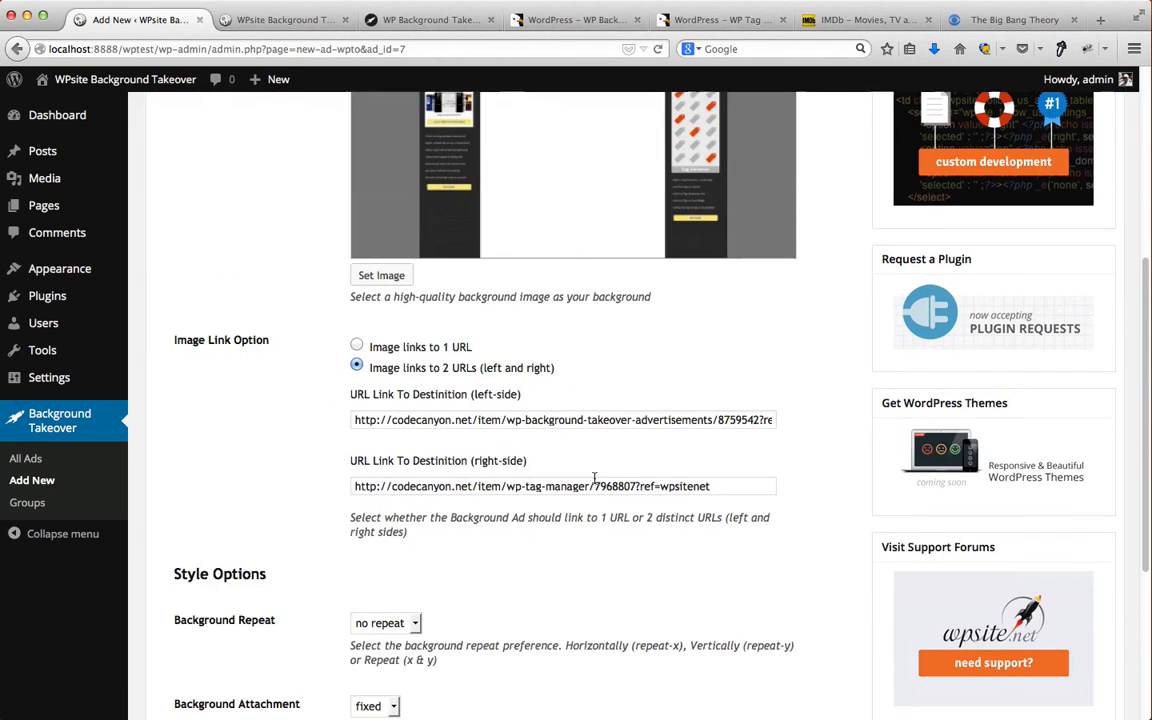
pyautogui.scroll(-4, 816, 500)
pyautogui.scroll(7, 818, 501)
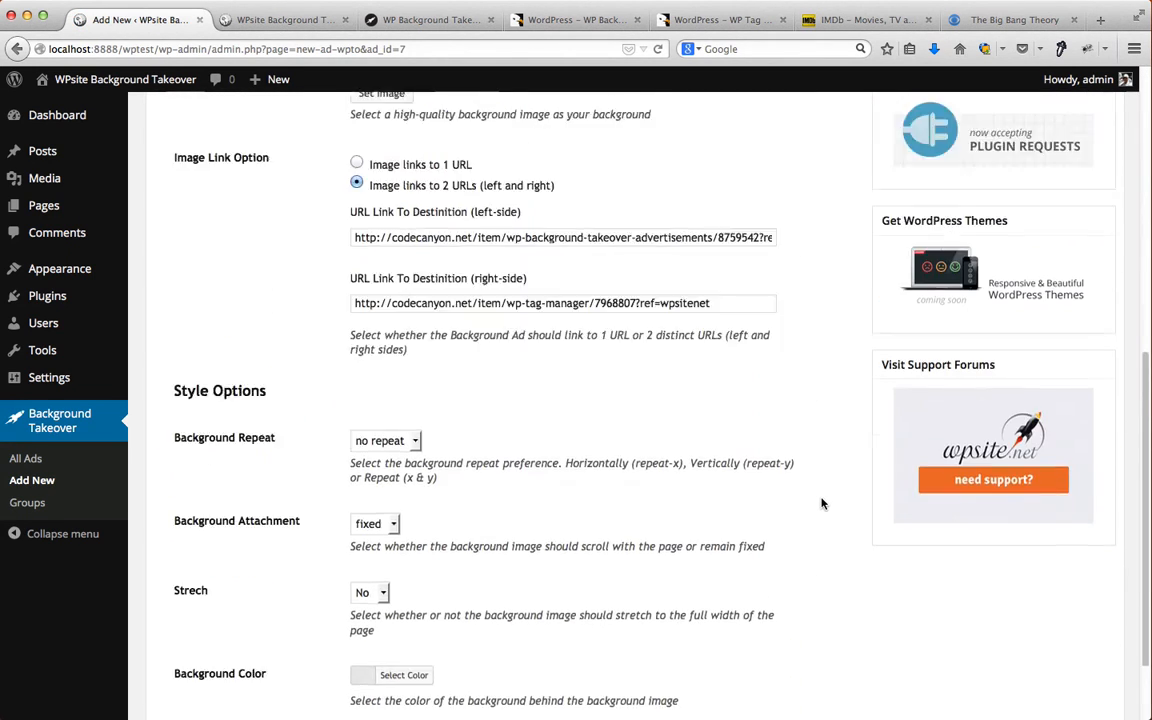
pyautogui.scroll(3, 818, 497)
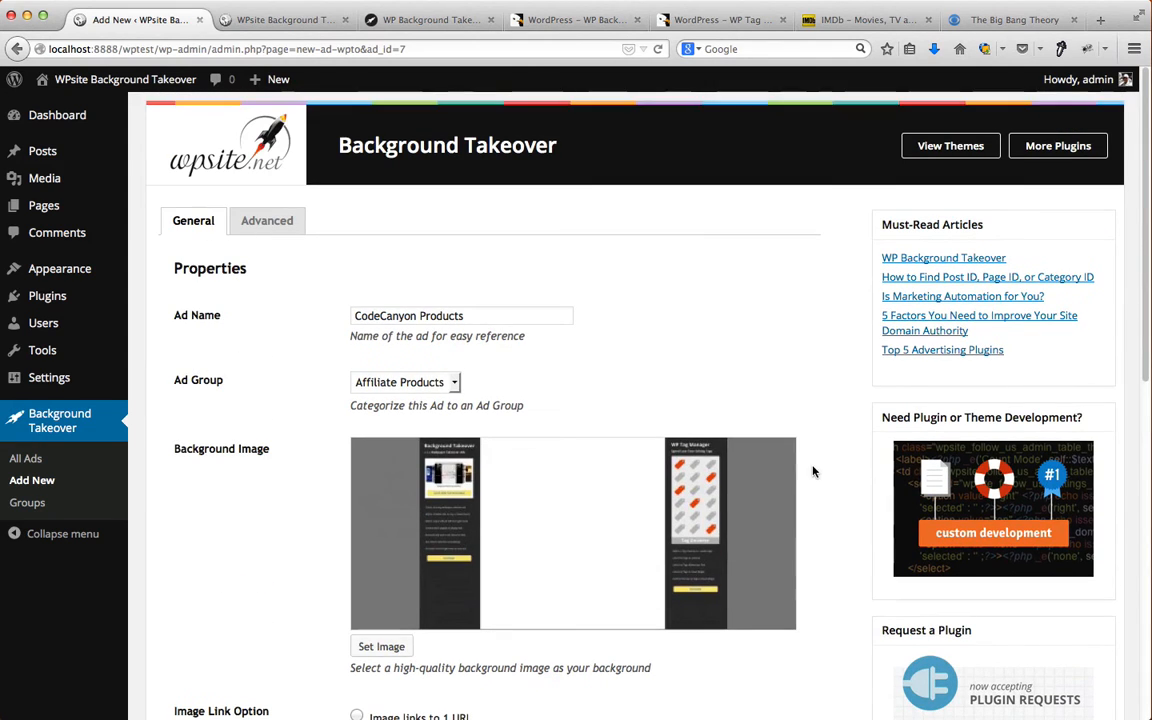
pyautogui.click(185, 224)
# Step: Examine the bonus PSD template section on the WP Background Takeover Advertisements item page at CodeCanyon
pyautogui.click(537, 24)
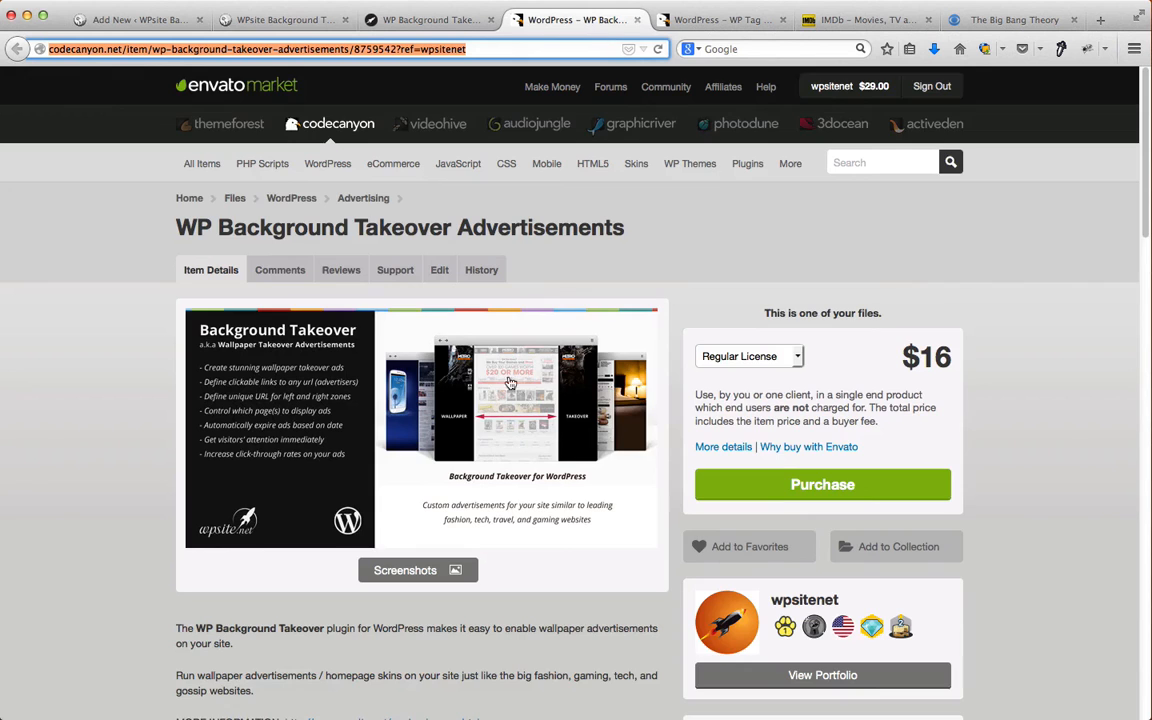
pyautogui.scroll(-20, 510, 383)
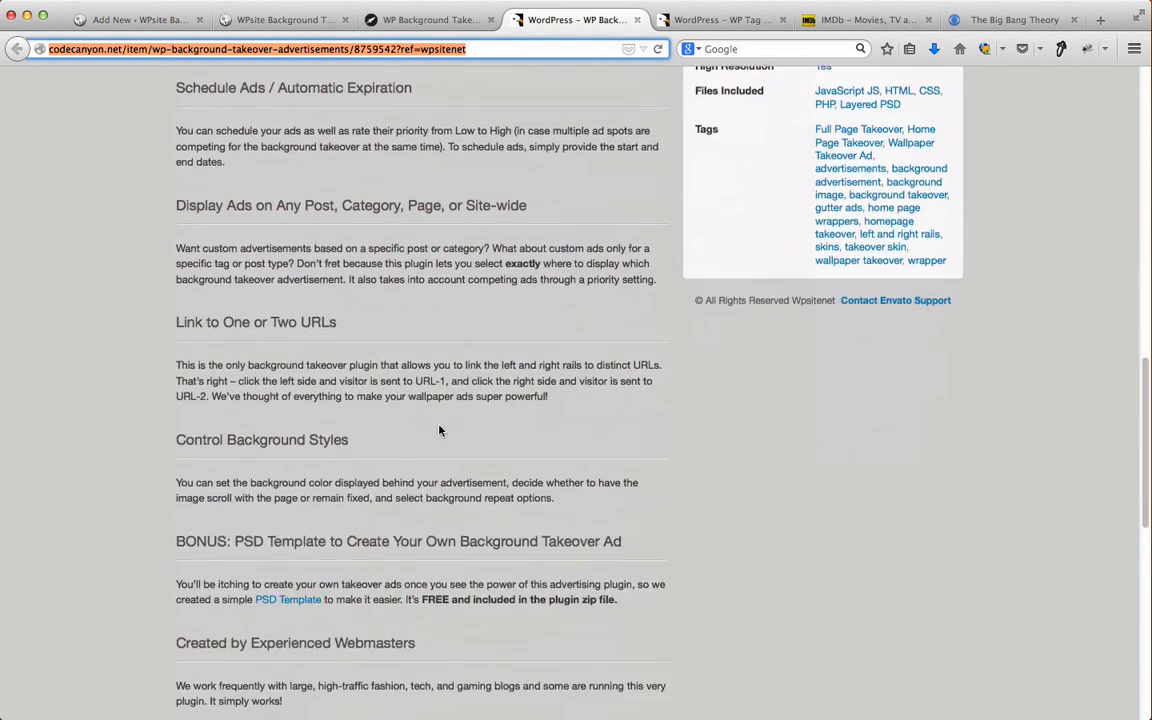
pyautogui.scroll(-4, 439, 430)
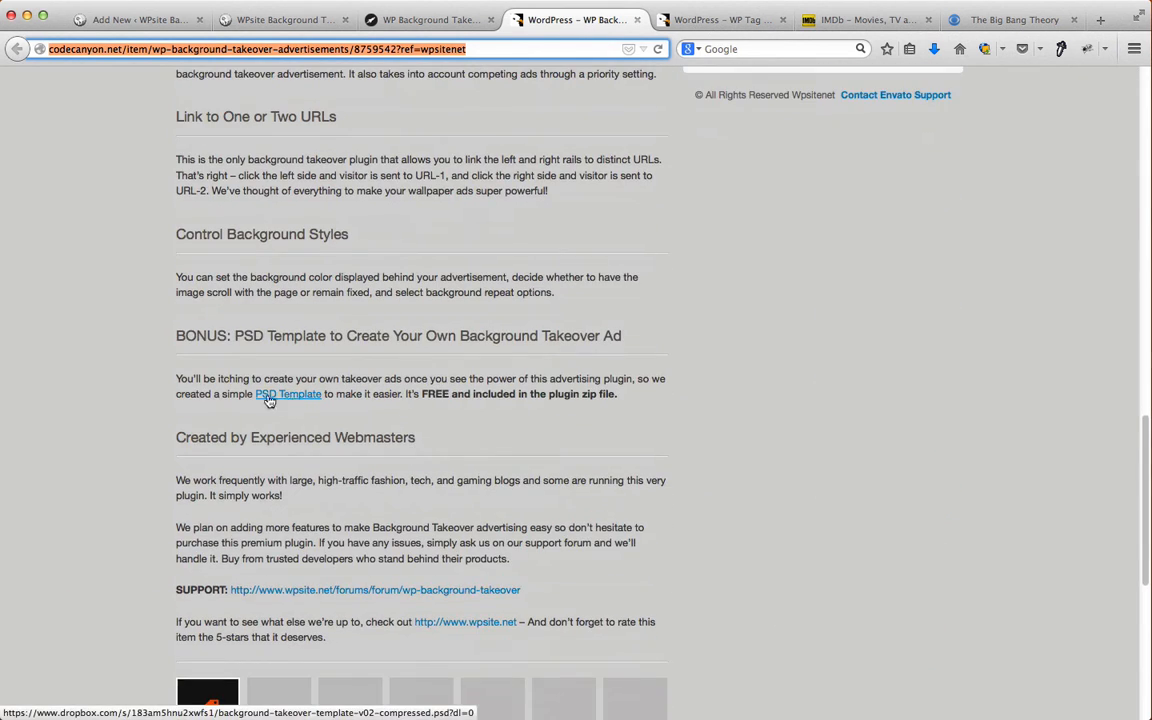
pyautogui.moveTo(175, 336); pyautogui.dragTo(593, 430)
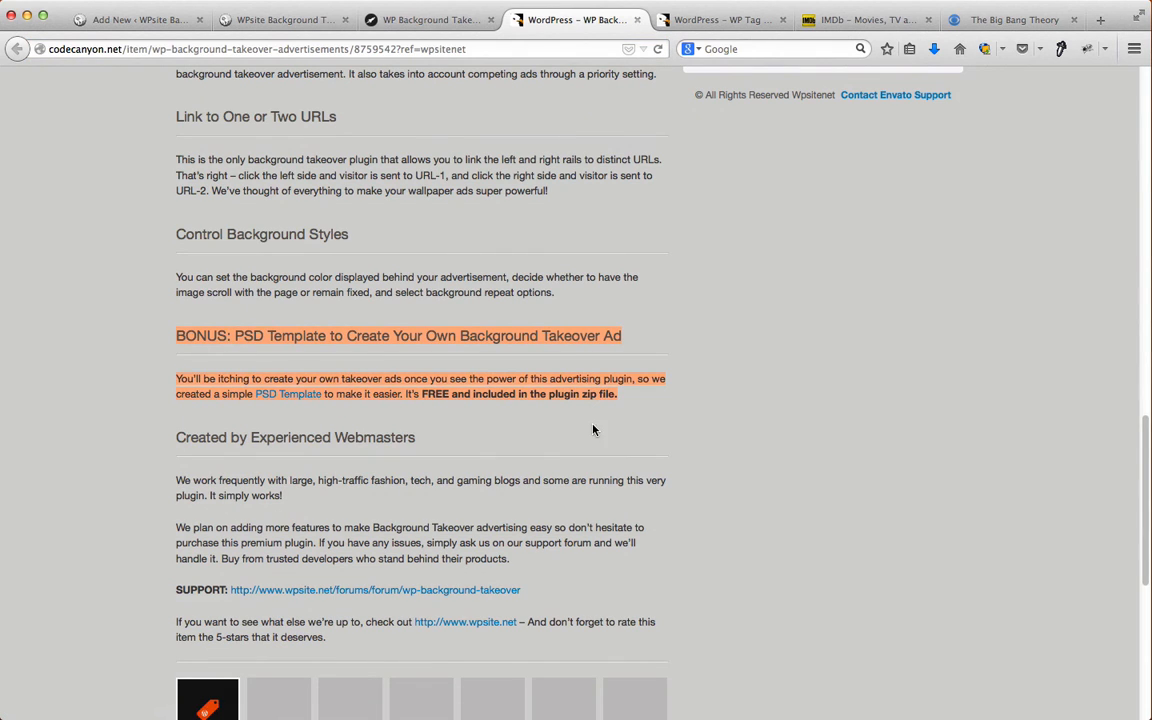
pyautogui.click(658, 404)
pyautogui.scroll(11, 658, 404)
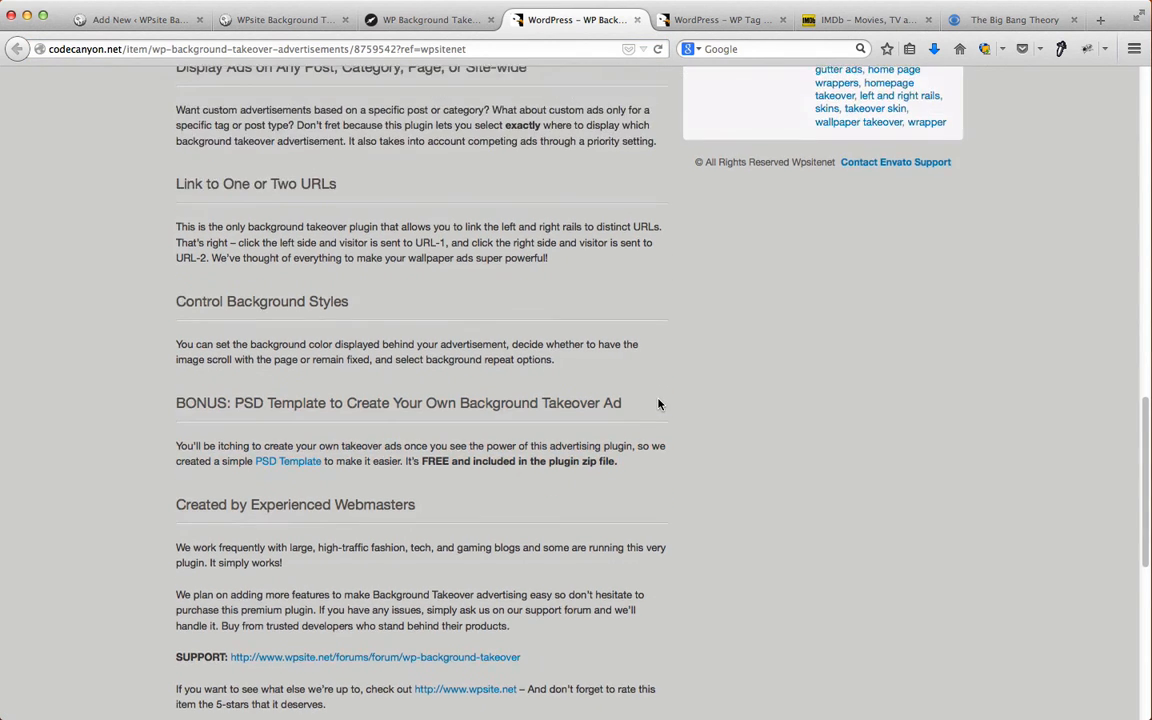
pyautogui.scroll(13, 658, 404)
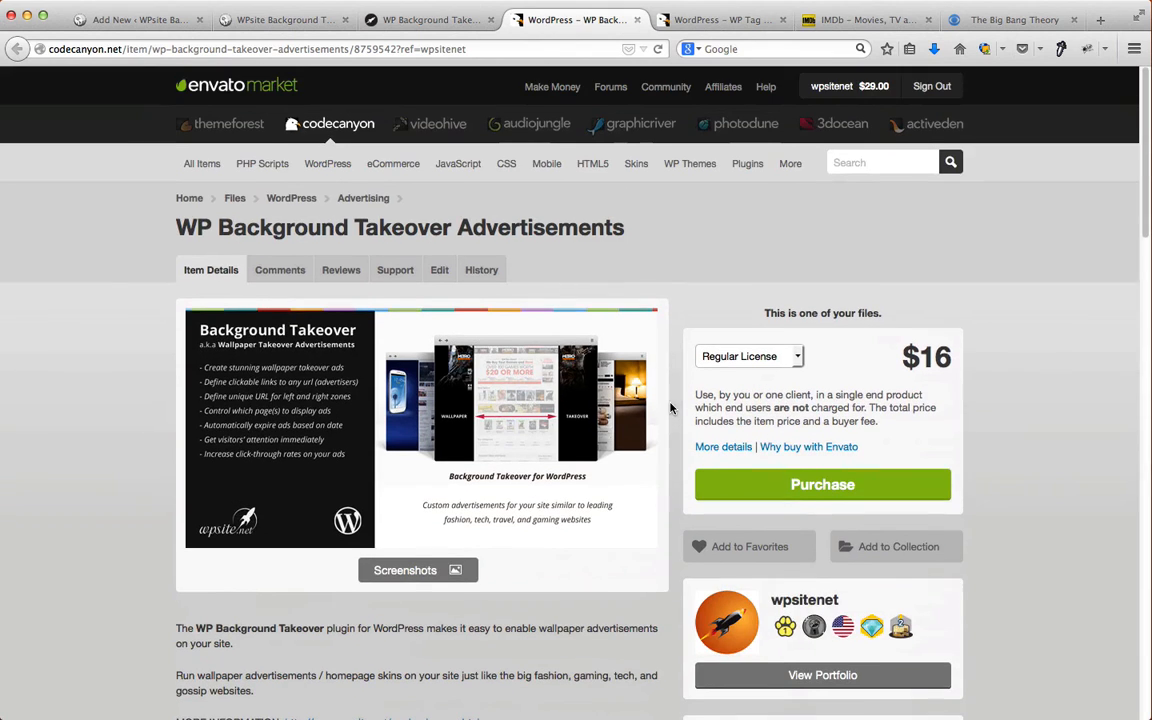